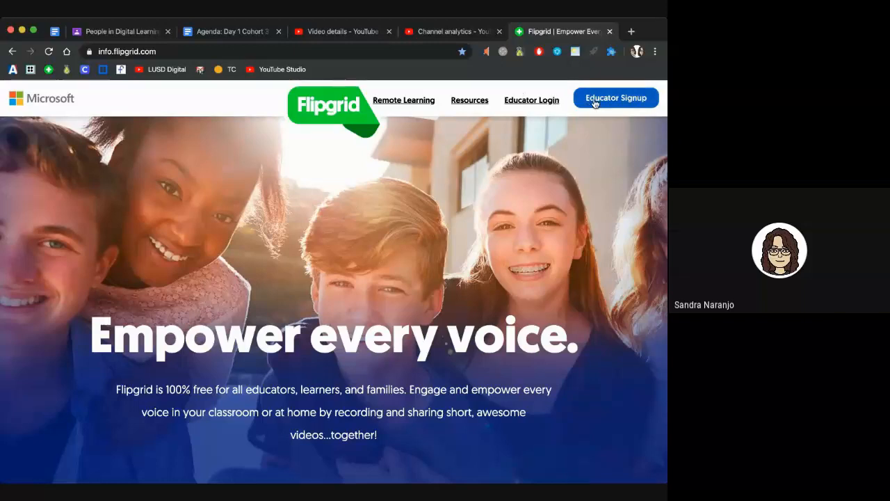
Step: Go from the public Flipgrid home page to the educator My Grids dashboard
click(581, 103)
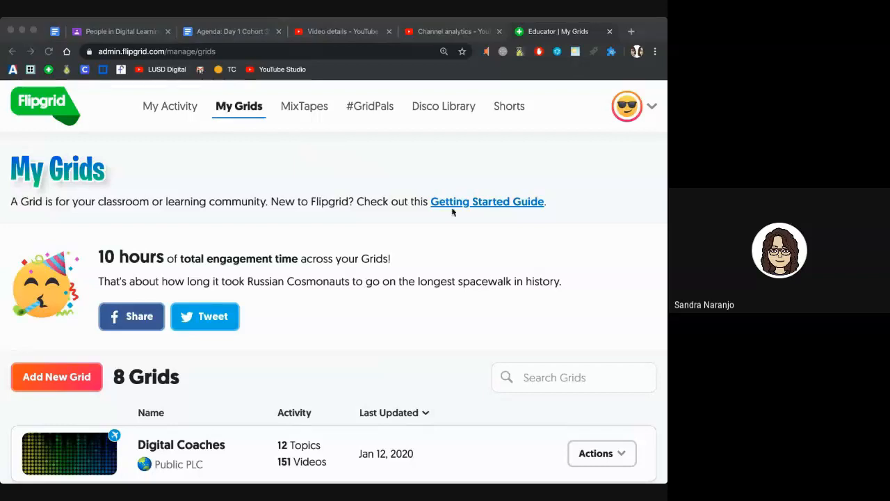
Step: Look over the eight existing grids, then start a new grid with Add New Grid
click(568, 212)
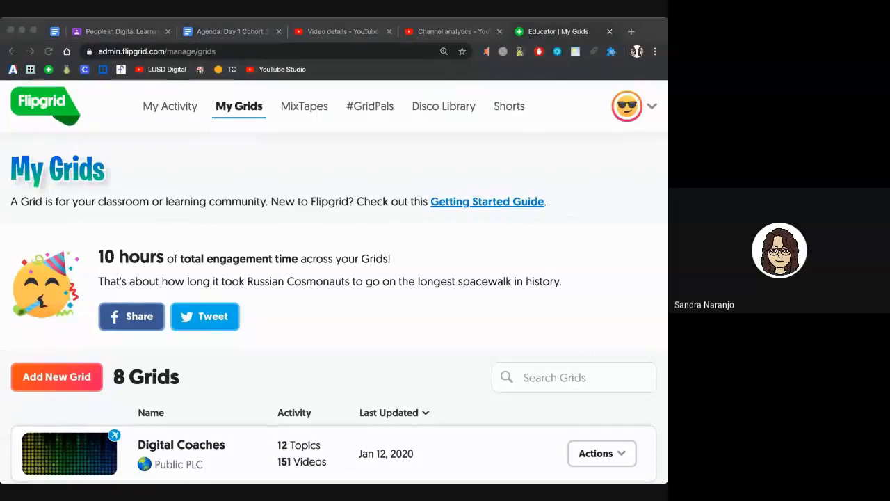
click(417, 166)
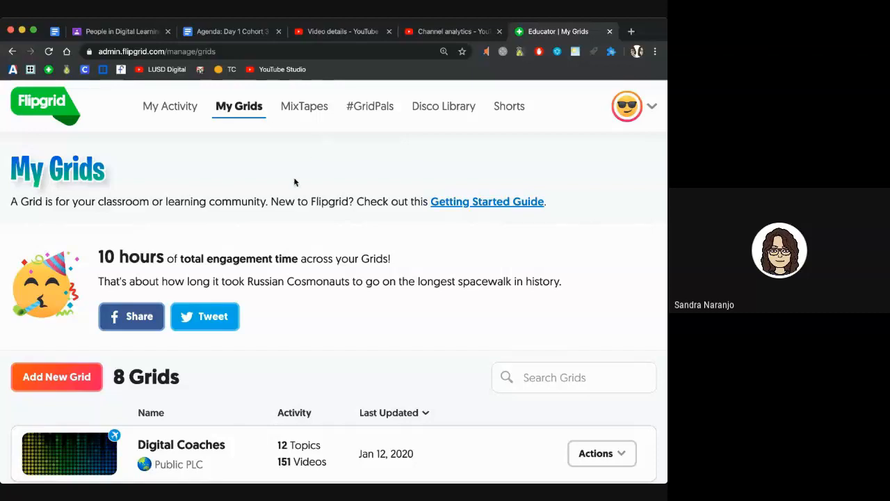
scroll(281, 189, down, 1)
scroll(281, 189, down, 2)
scroll(281, 189, up, 2)
scroll(281, 189, down, 3)
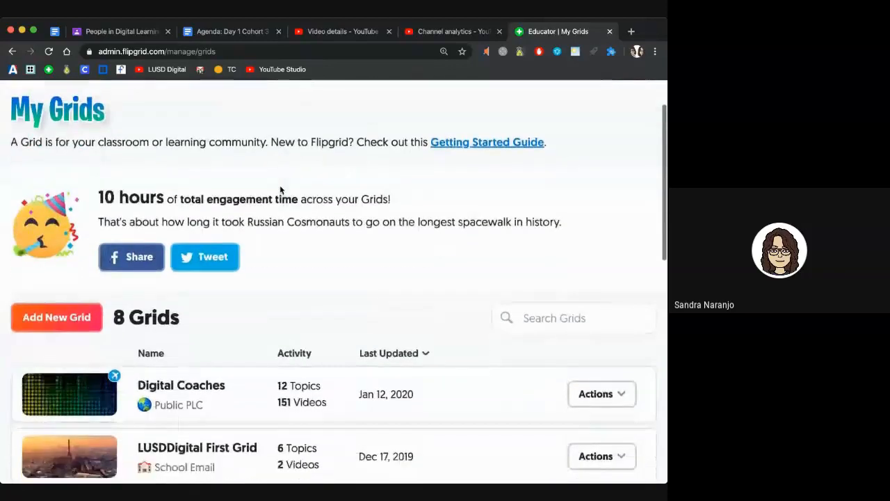
scroll(281, 189, down, 3)
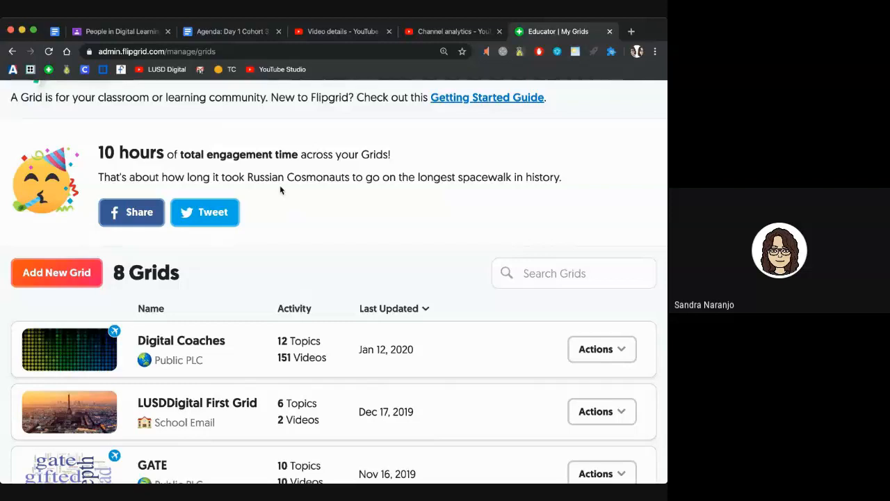
scroll(302, 272, down, 7)
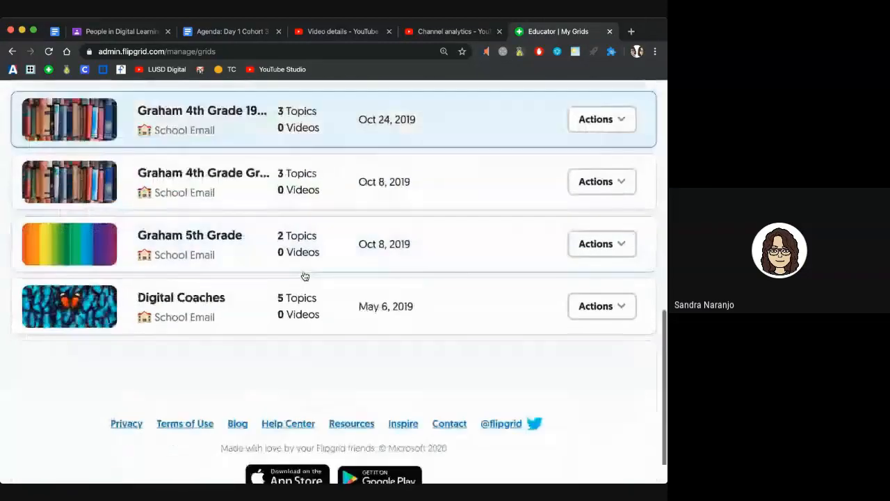
scroll(304, 276, up, 4)
scroll(304, 276, up, 5)
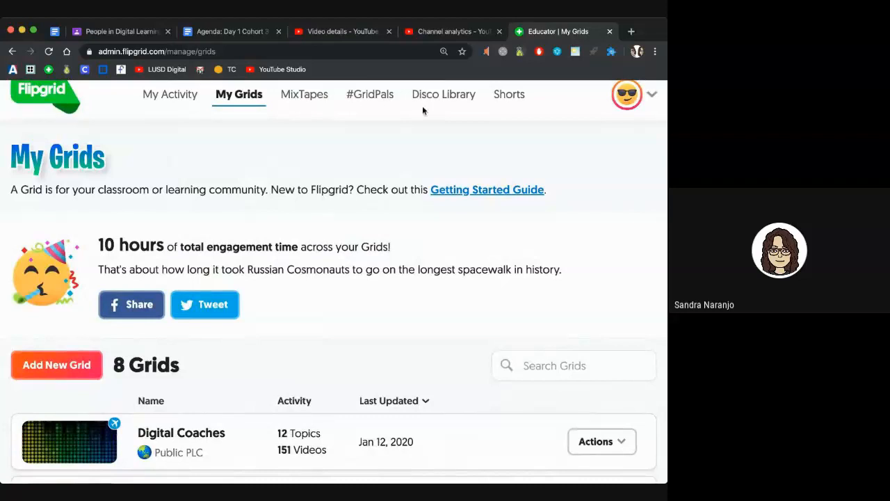
click(58, 374)
Step: Name the new grid '2019-20 Demo' and choose the School Email grid type
scroll(221, 206, down, 1)
click(224, 206)
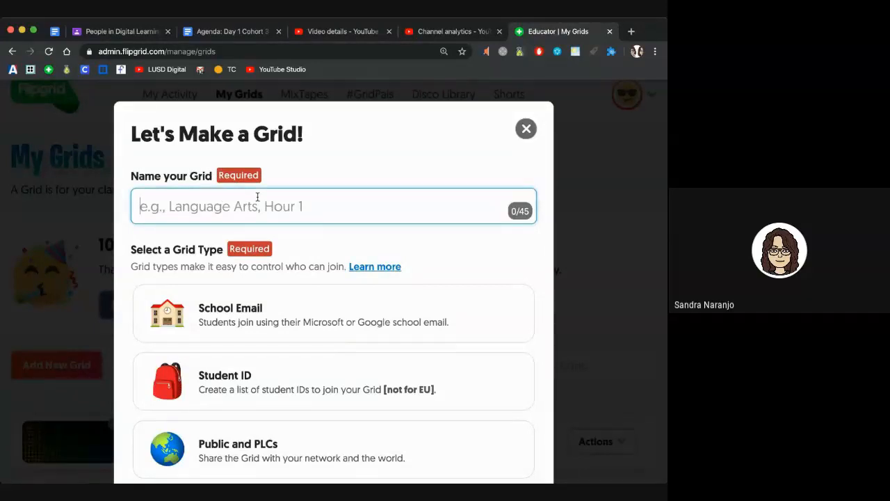
text(2019=)
key(BackSpace)
text(-20 Ms. Naranjo)
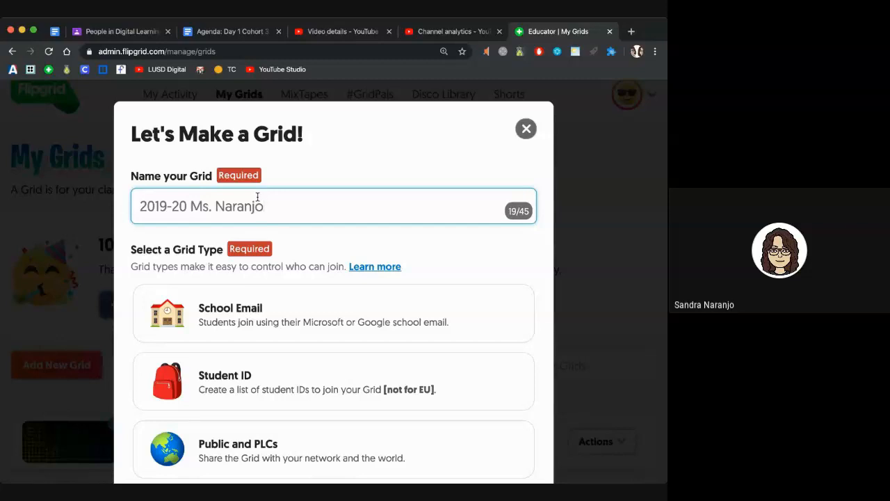
key(BackSpace)
key(BackSpace)
key(BackSpace)
key(BackSpace)
key(BackSpace)
key(BackSpace)
key(BackSpace)
key(BackSpace)
key(BackSpace)
key(BackSpace)
key(BackSpace)
key(BackSpace)
text(Demo)
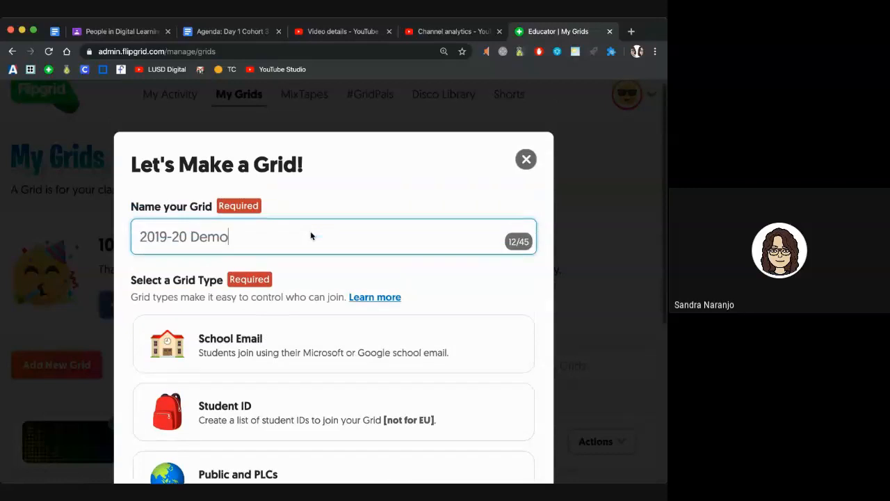
scroll(311, 235, down, 2)
click(311, 236)
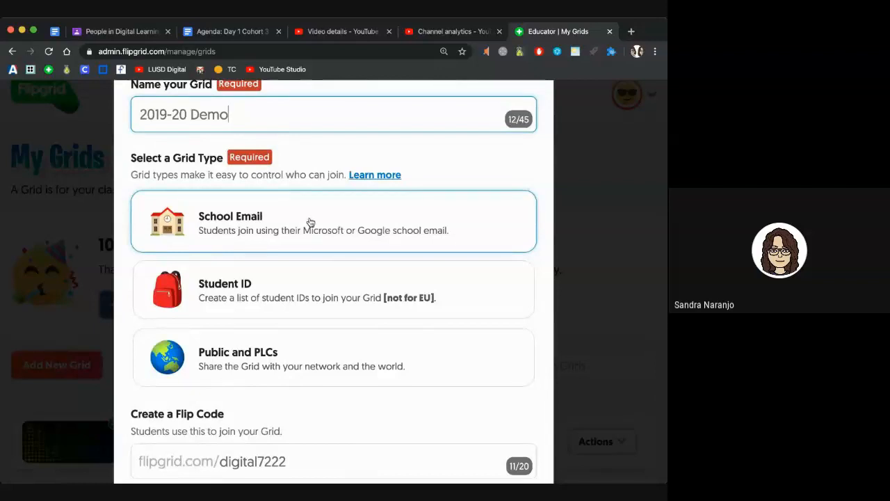
scroll(313, 250, down, 4)
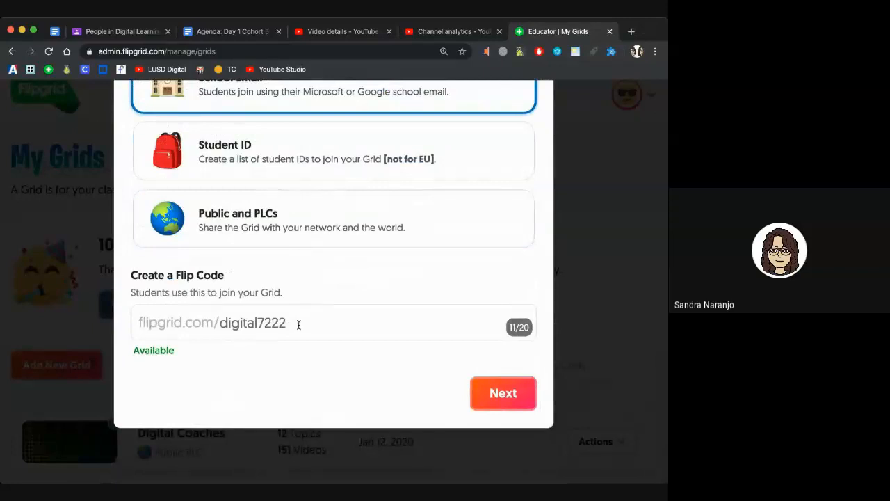
drag(298, 325, 225, 327)
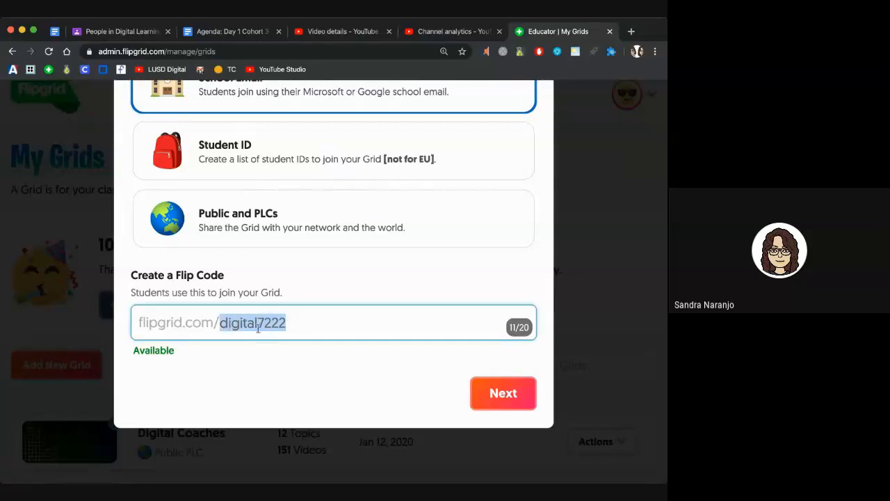
click(281, 330)
drag(292, 324, 265, 324)
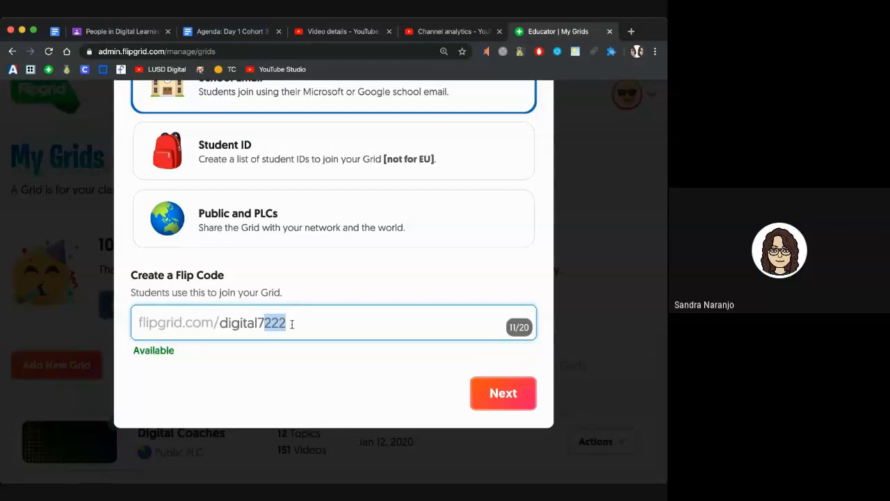
drag(292, 323, 257, 322)
key(BackSpace)
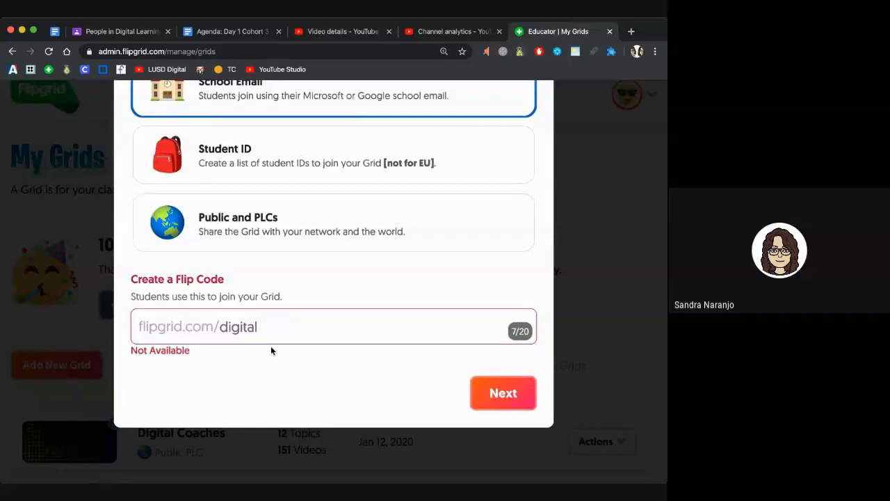
click(279, 333)
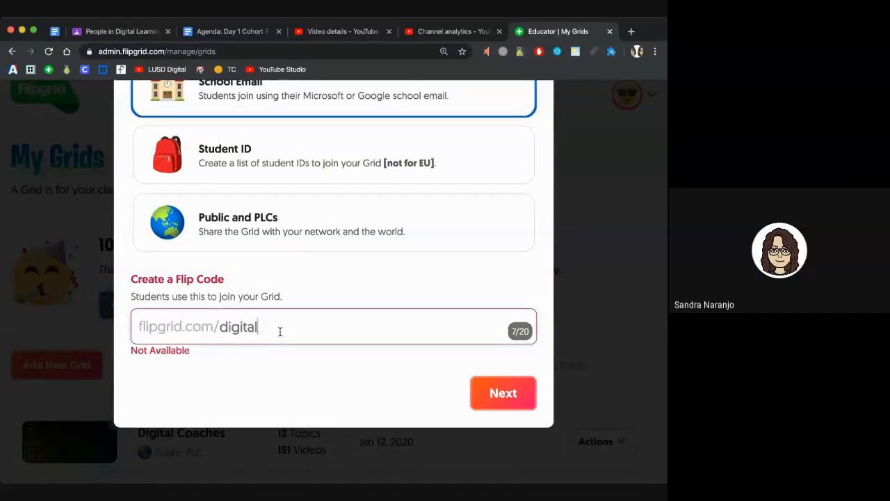
scroll(447, 331, up, 1)
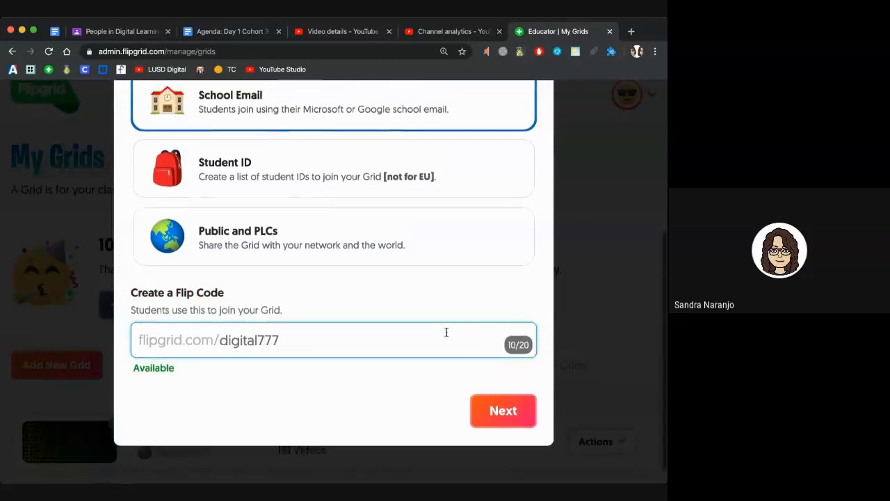
scroll(447, 332, down, 1)
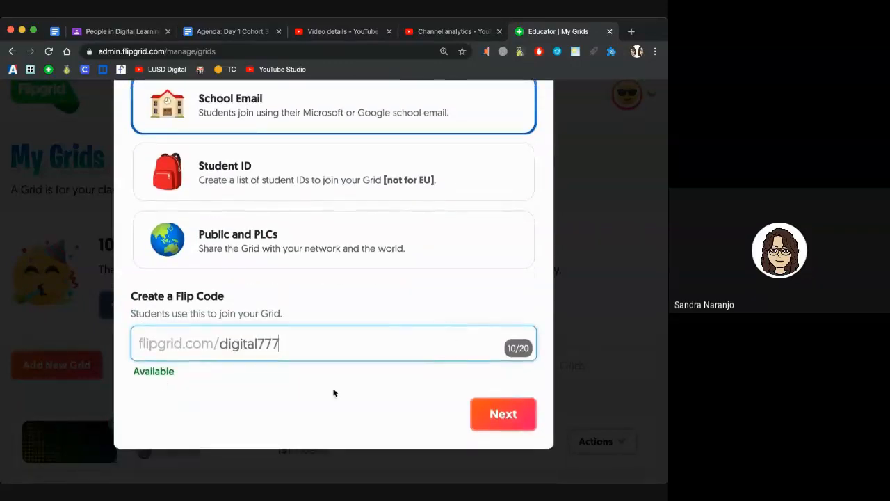
click(501, 416)
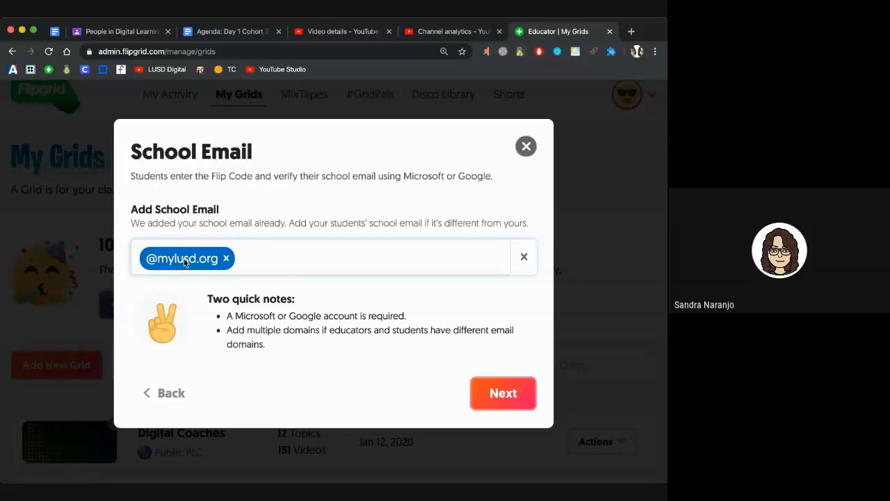
Step: Add stu.mylusd.org as an allowed student email domain and finish creating the grid
text(stu.mylu)
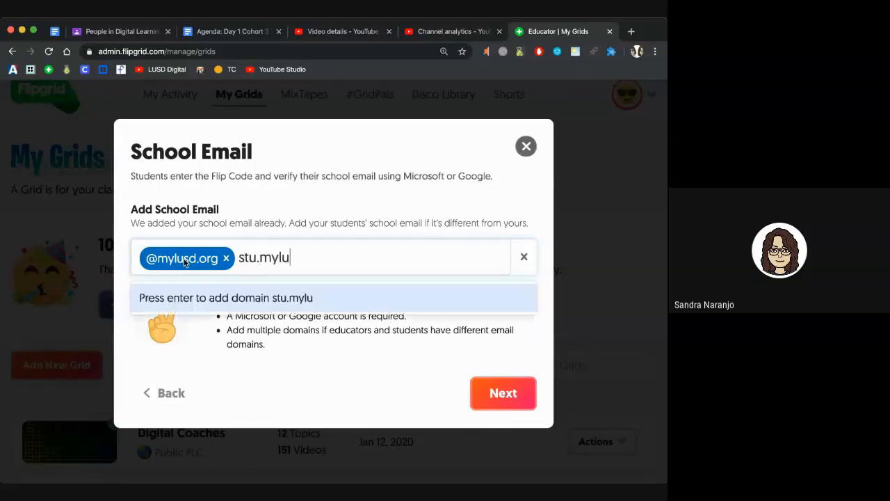
text(sd.org)
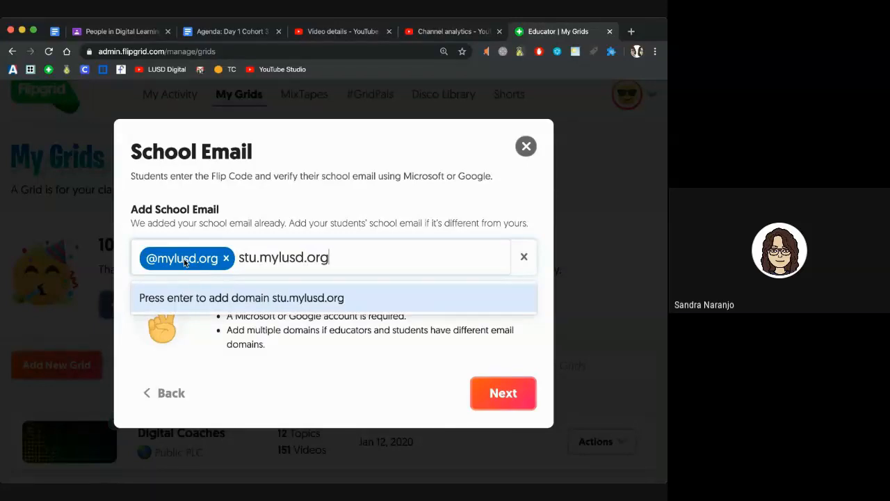
click(264, 298)
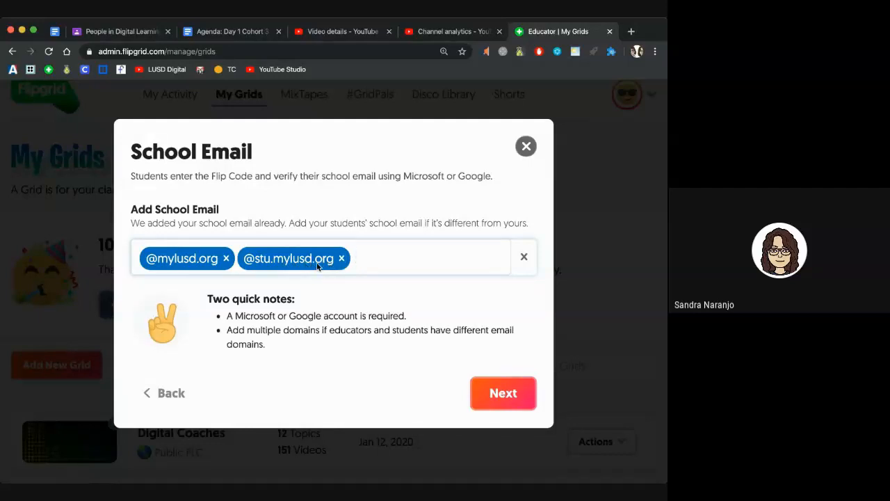
click(488, 396)
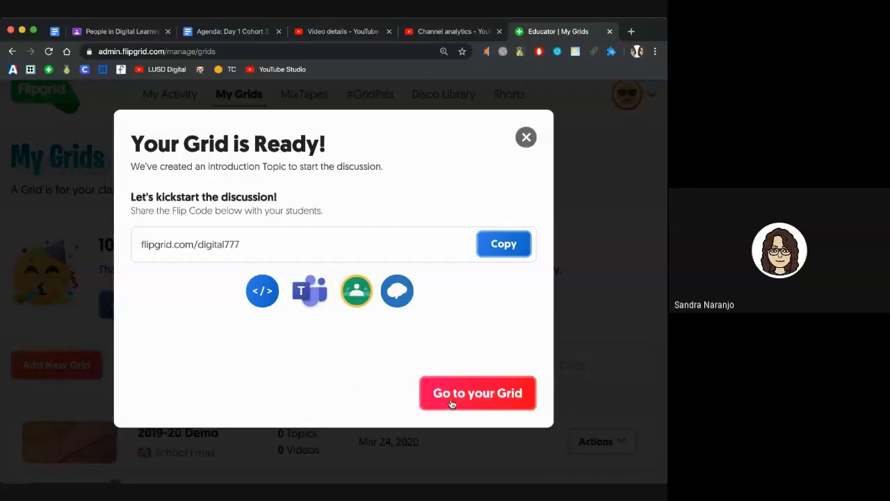
Step: Go to the new 2019-20 Demo grid and look over its details and starter topic
click(477, 393)
scroll(451, 402, down, 2)
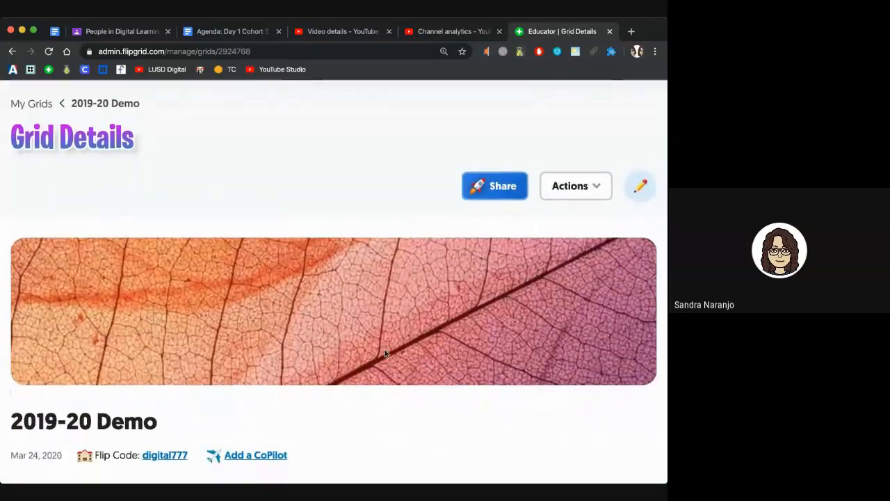
scroll(383, 354, down, 2)
scroll(384, 354, down, 2)
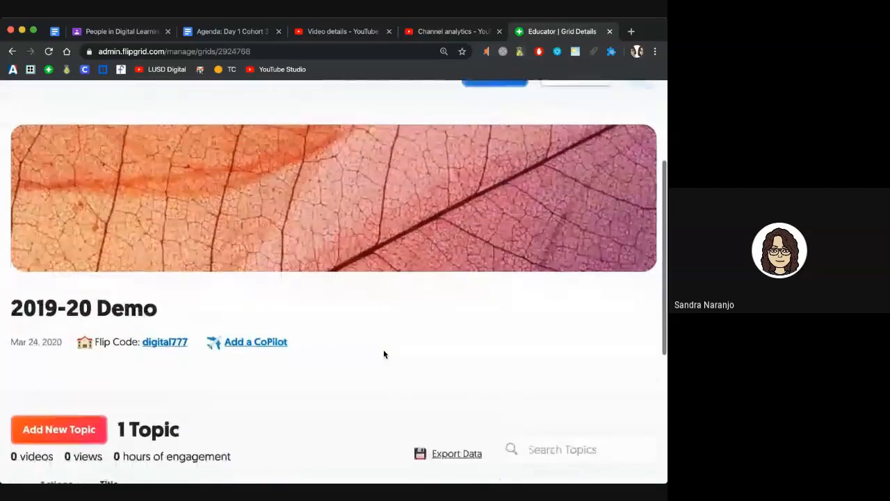
scroll(383, 354, up, 3)
scroll(383, 354, down, 4)
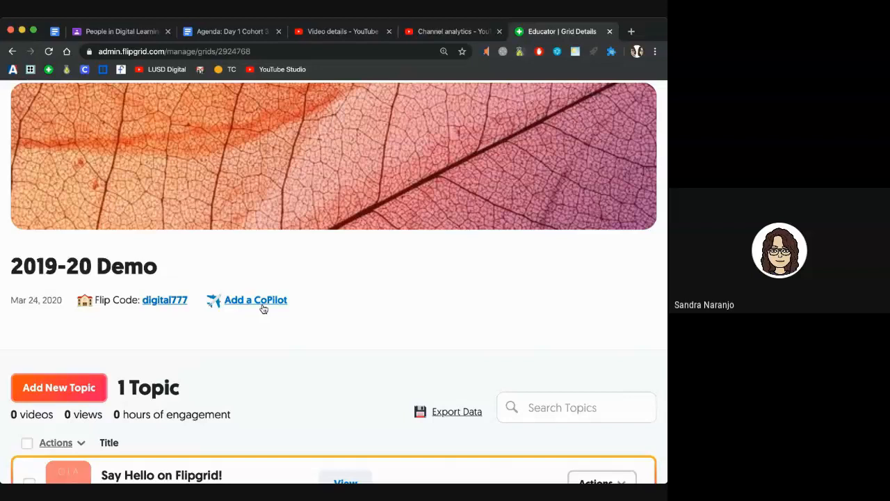
Step: Invite a fellow educator as a CoPilot using their school email address, then close the dialog
click(264, 305)
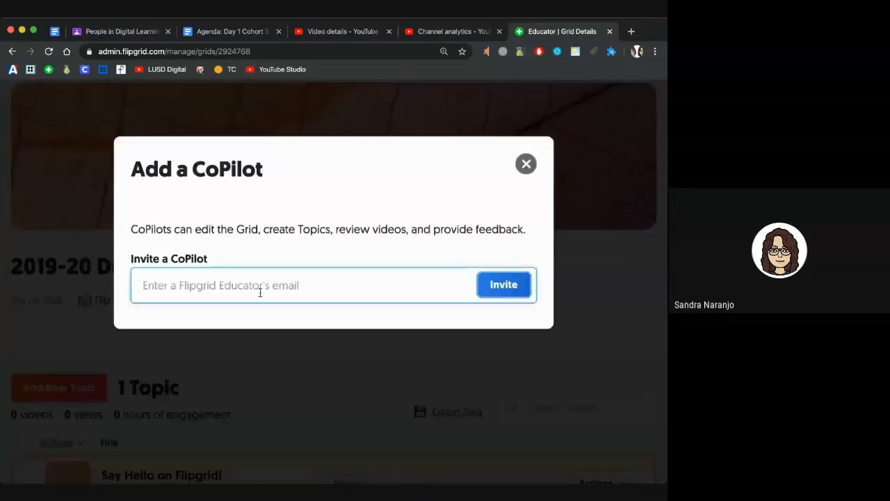
text(kgr)
key(BackSpace)
key(BackSpace)
click(495, 292)
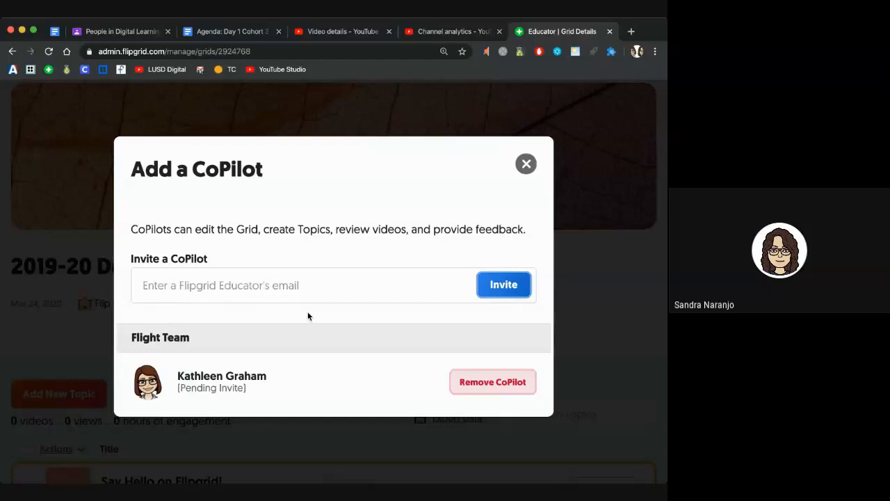
click(526, 165)
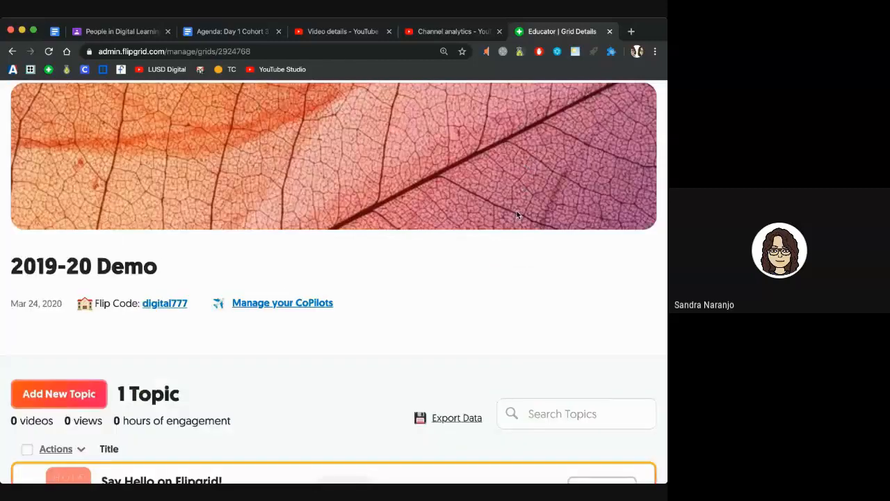
Step: Open the Edit Grid settings for the 2019-20 Demo grid
scroll(516, 211, down, 1)
scroll(517, 213, down, 5)
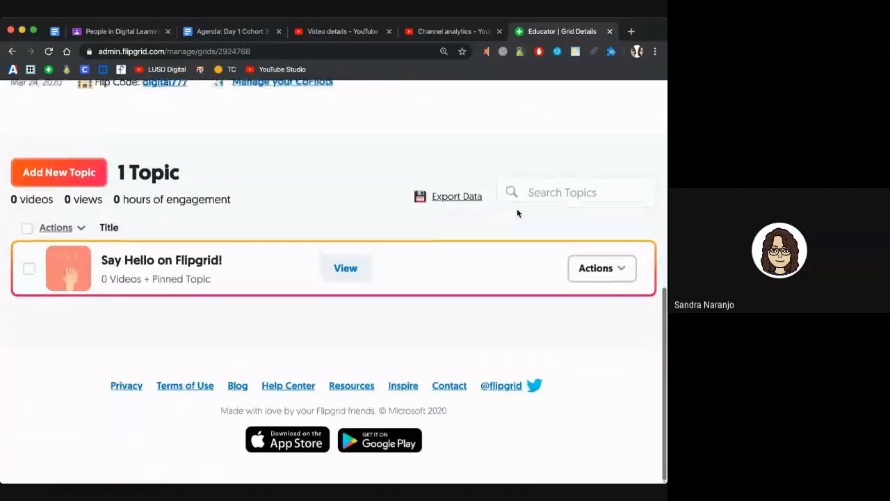
scroll(518, 219, up, 2)
scroll(517, 219, up, 4)
scroll(517, 219, down, 3)
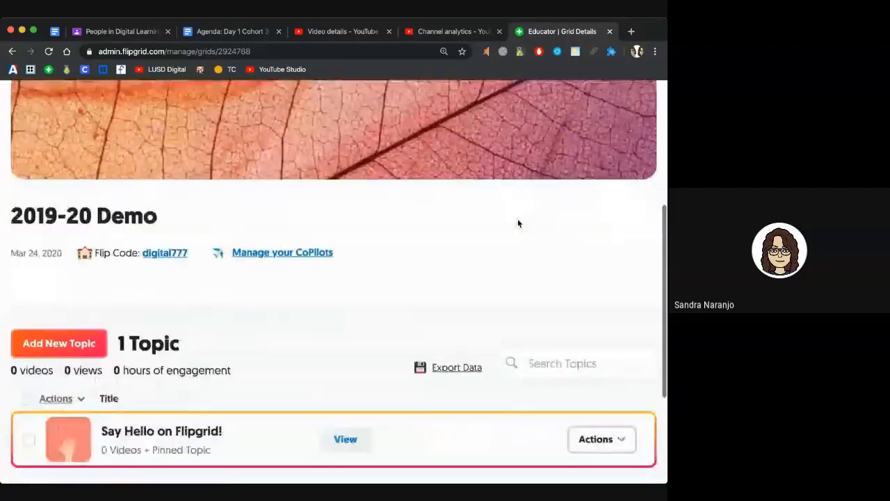
scroll(517, 223, up, 3)
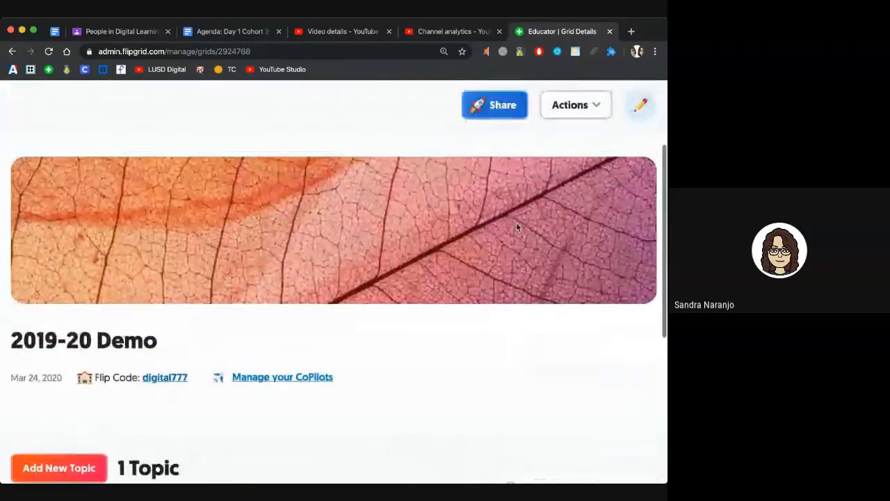
scroll(528, 135, up, 1)
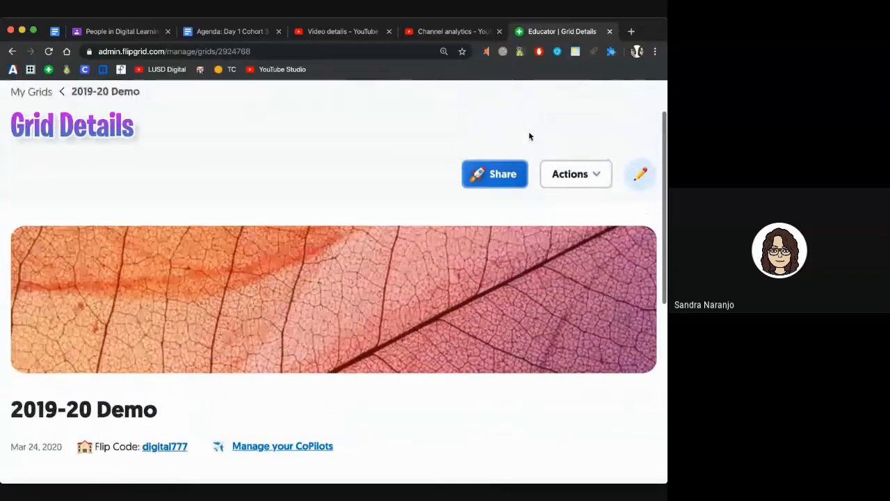
click(639, 182)
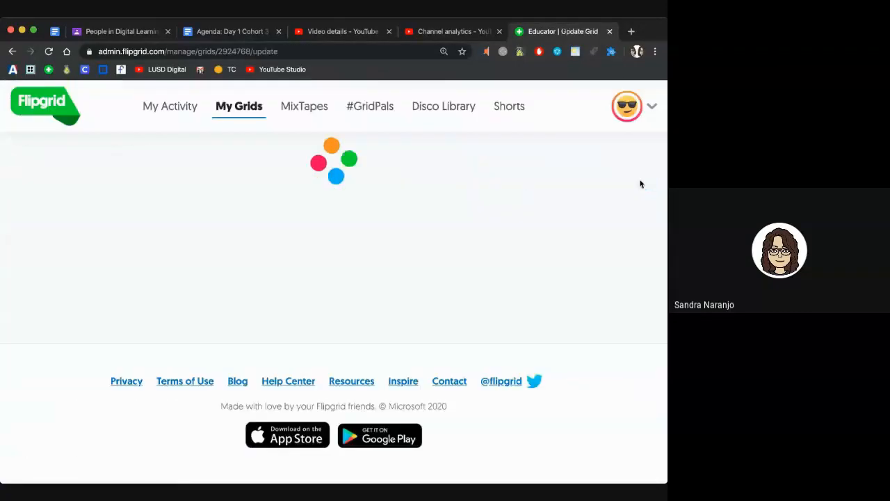
Step: Check the email notification setting and switch off Download & Share for student videos
scroll(506, 163, down, 8)
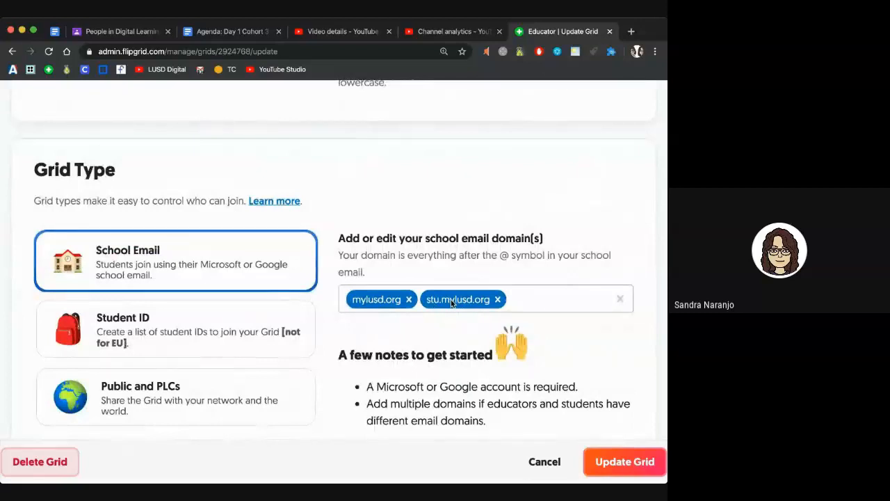
scroll(451, 299, down, 4)
scroll(450, 300, down, 6)
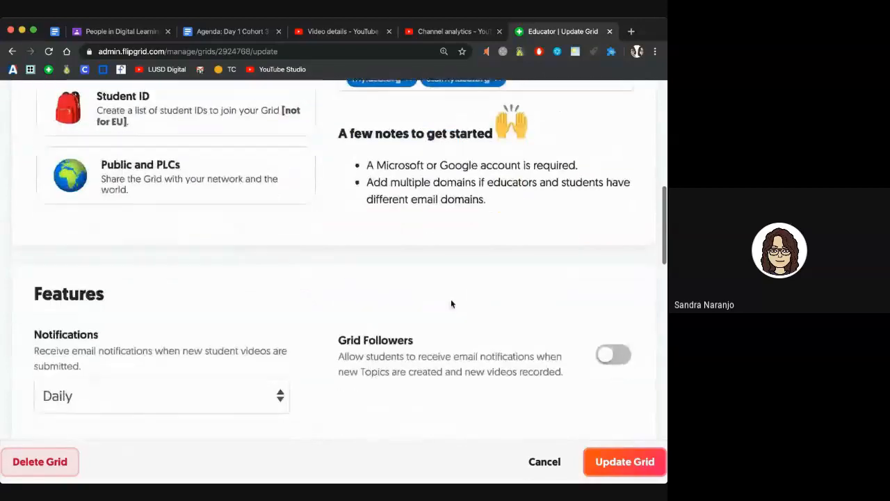
scroll(450, 302, down, 1)
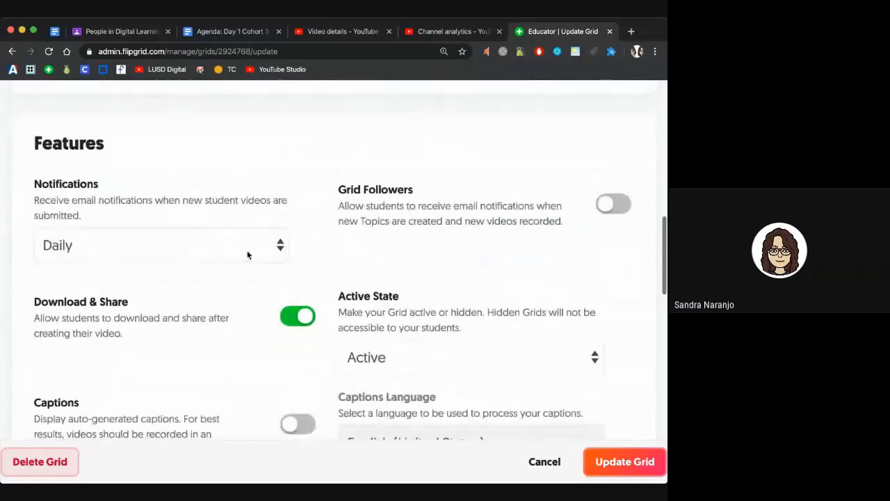
click(274, 254)
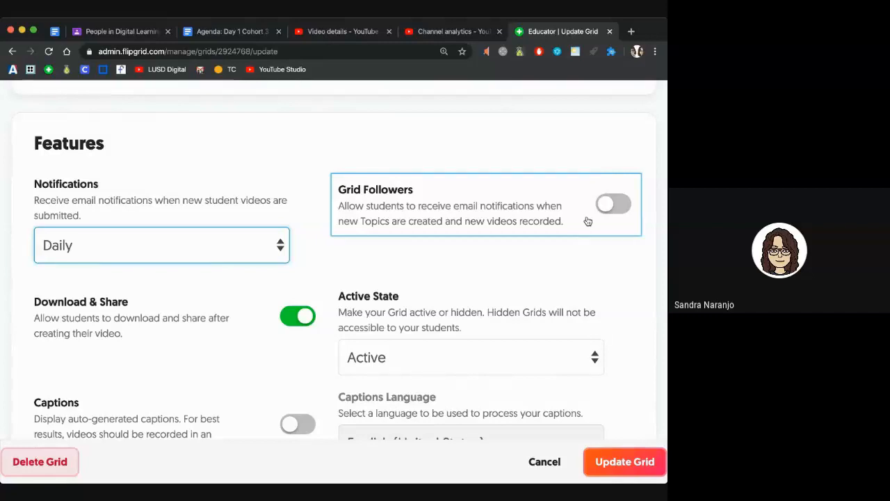
scroll(586, 218, down, 3)
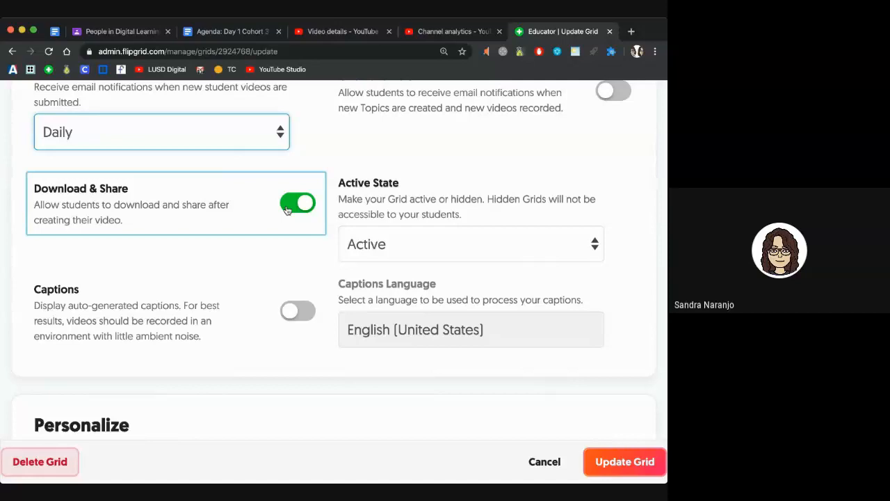
click(287, 210)
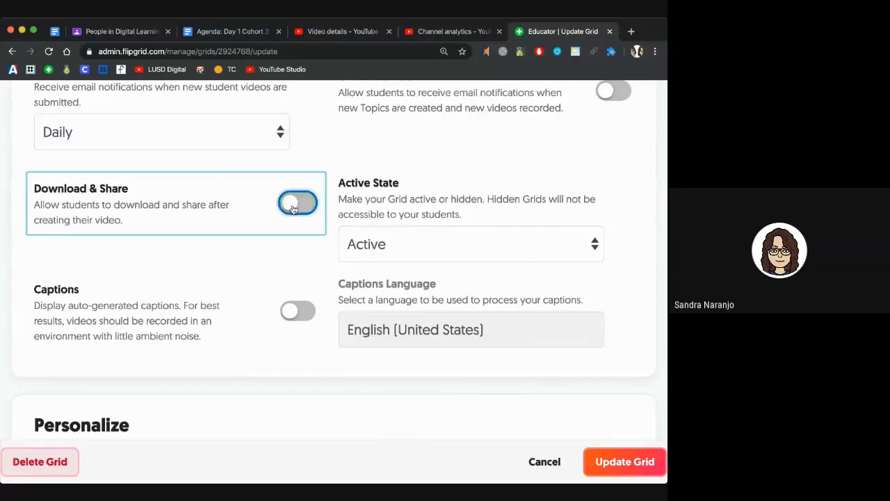
Step: Check the grid's active status and turn on auto-generated captions in English (United States)
scroll(382, 195, down, 2)
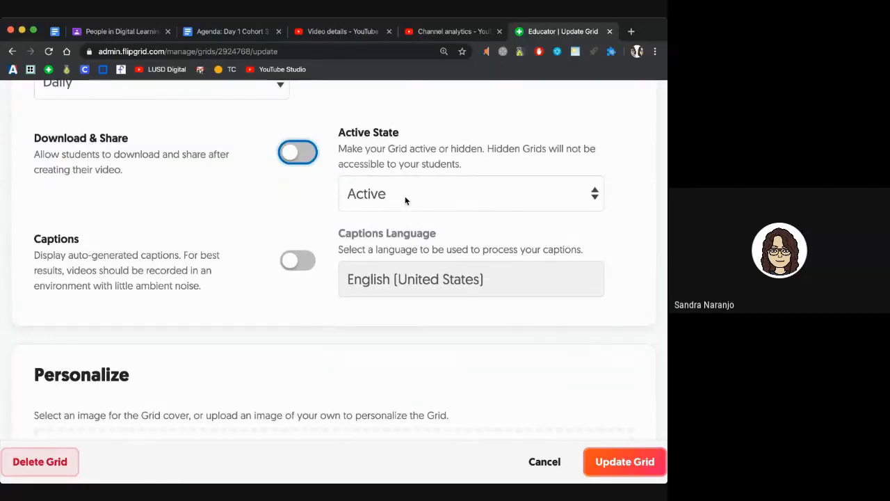
click(405, 200)
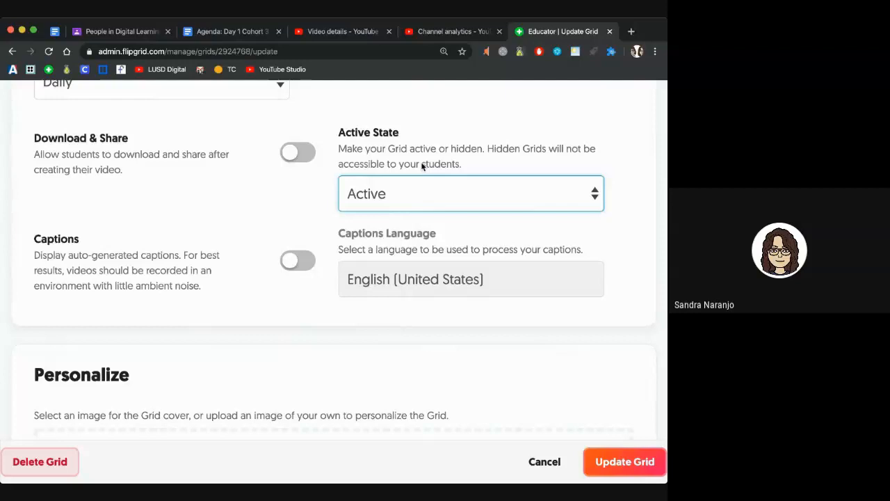
scroll(422, 165, down, 1)
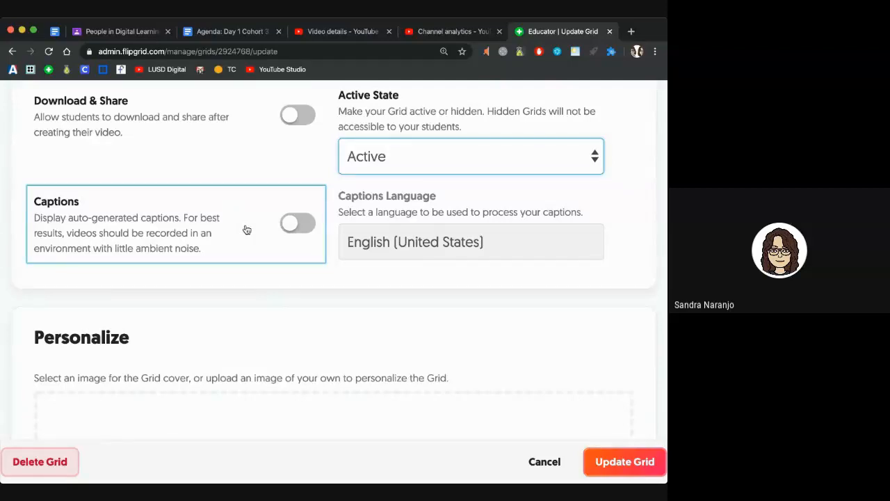
click(308, 232)
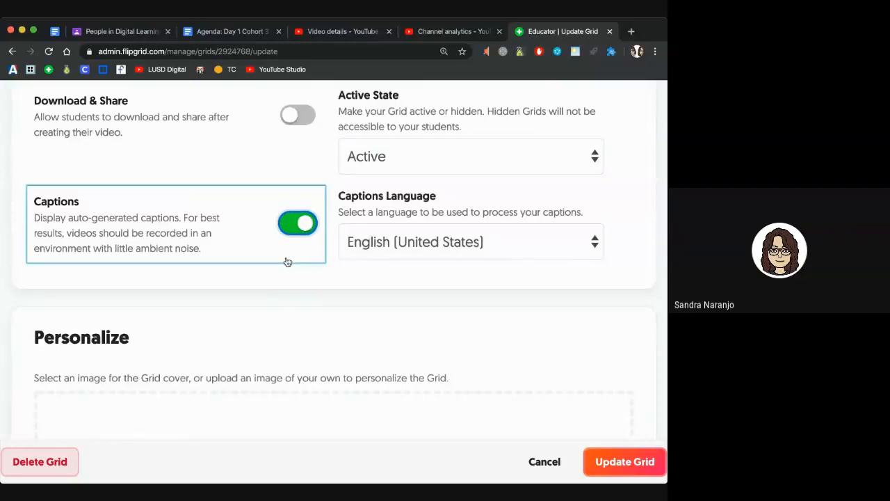
scroll(287, 261, down, 5)
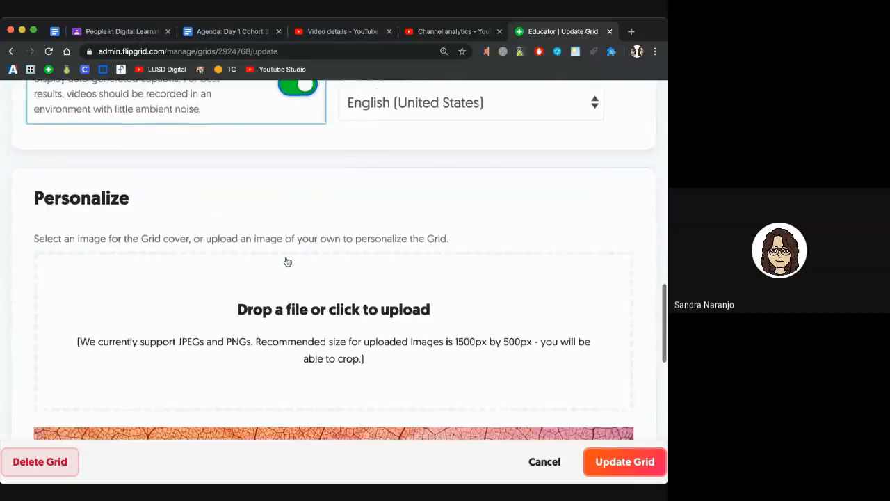
Step: Pick the glasses-wearing cat photo from the Nature set as the grid's cover image
scroll(287, 261, down, 2)
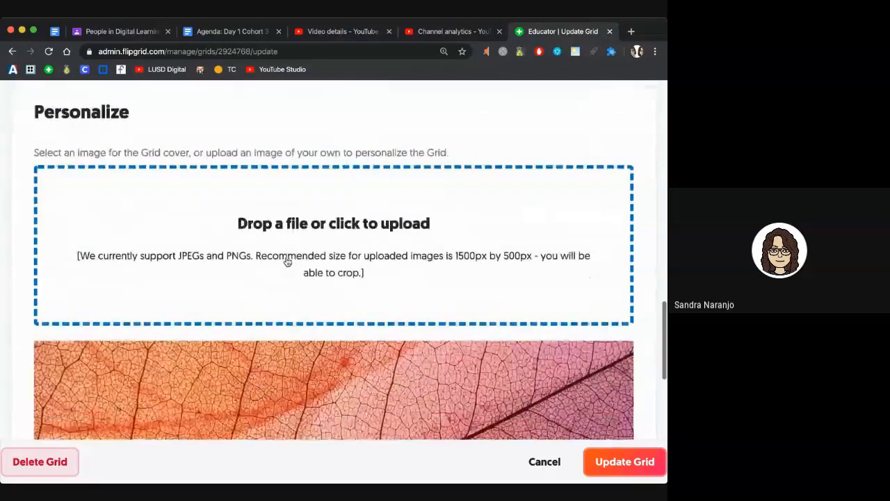
scroll(288, 261, down, 2)
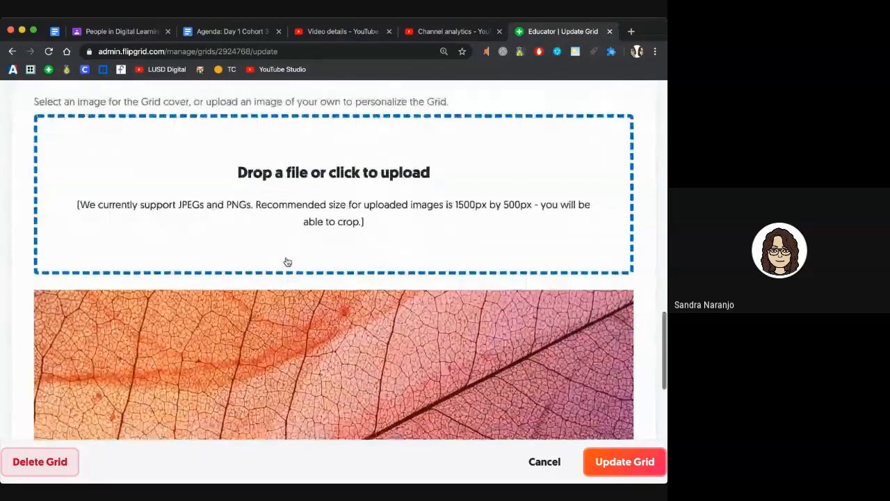
scroll(287, 262, down, 4)
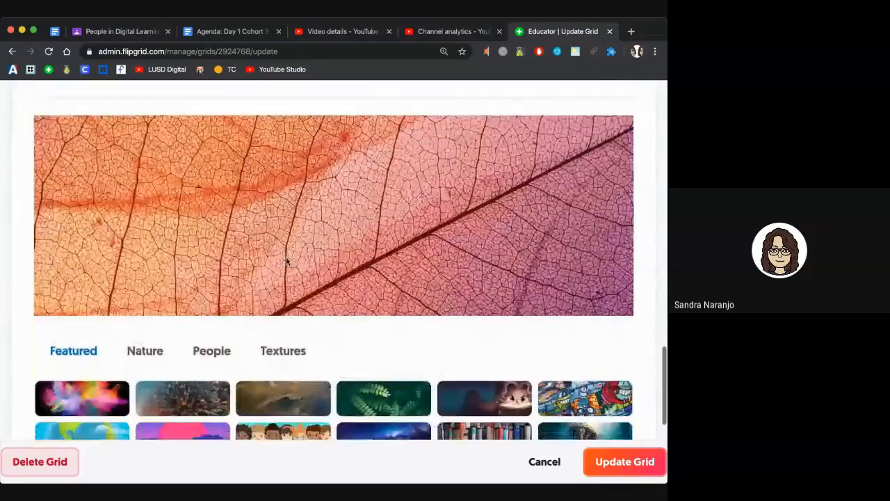
scroll(268, 226, down, 4)
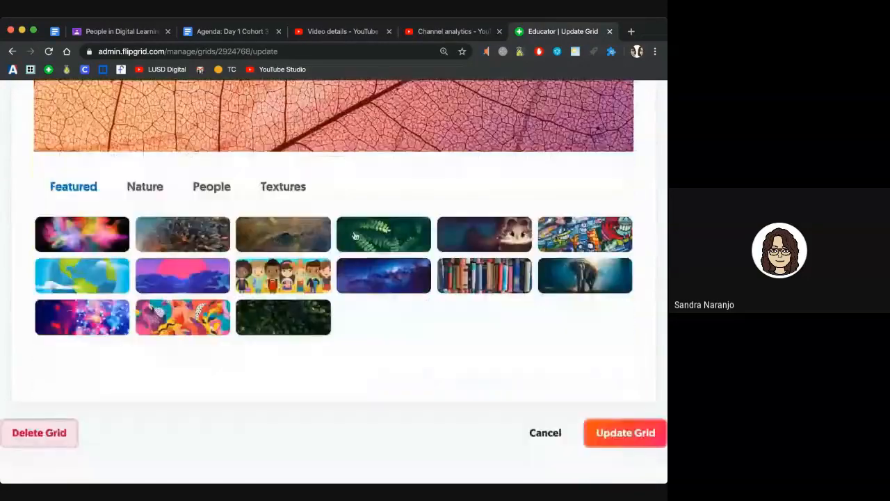
click(145, 187)
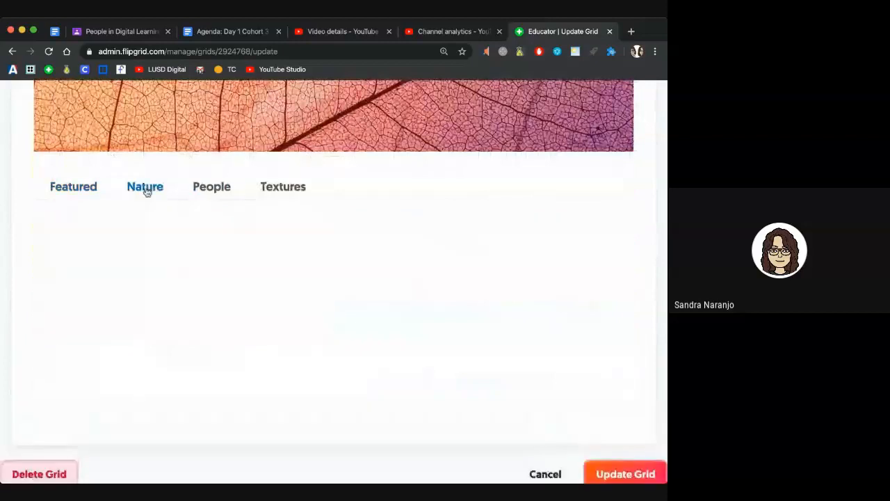
click(211, 194)
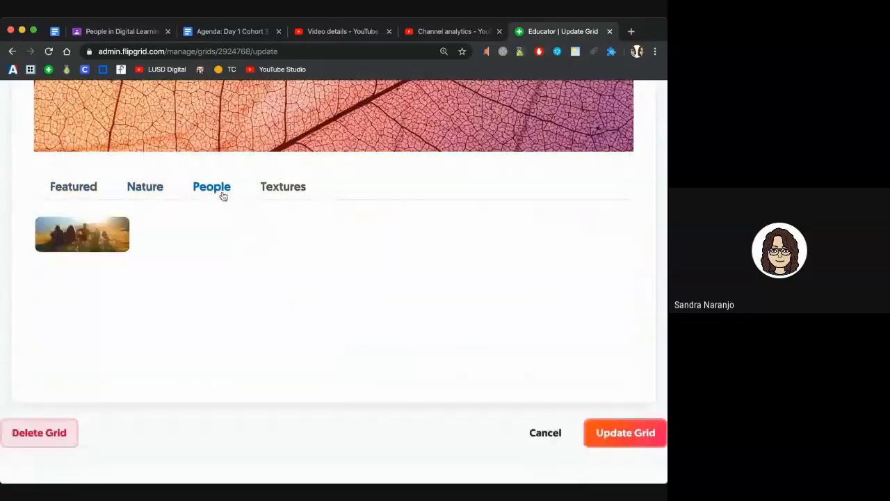
click(270, 192)
click(224, 191)
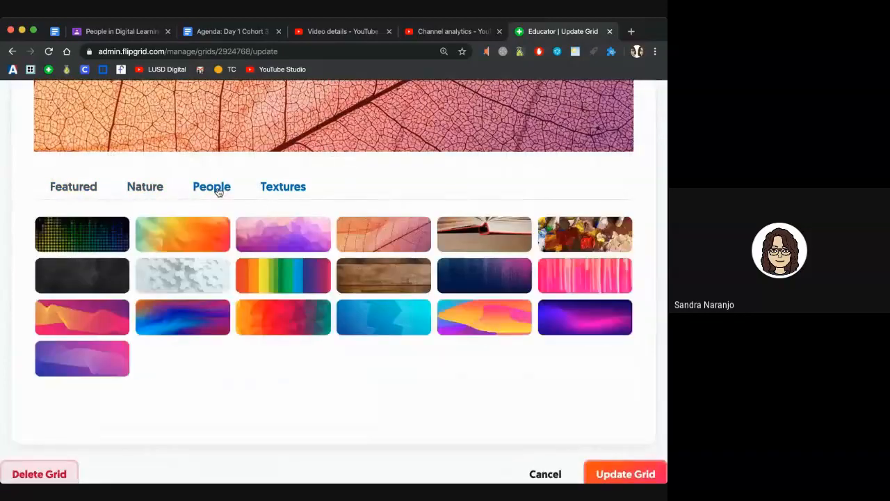
click(148, 189)
click(297, 239)
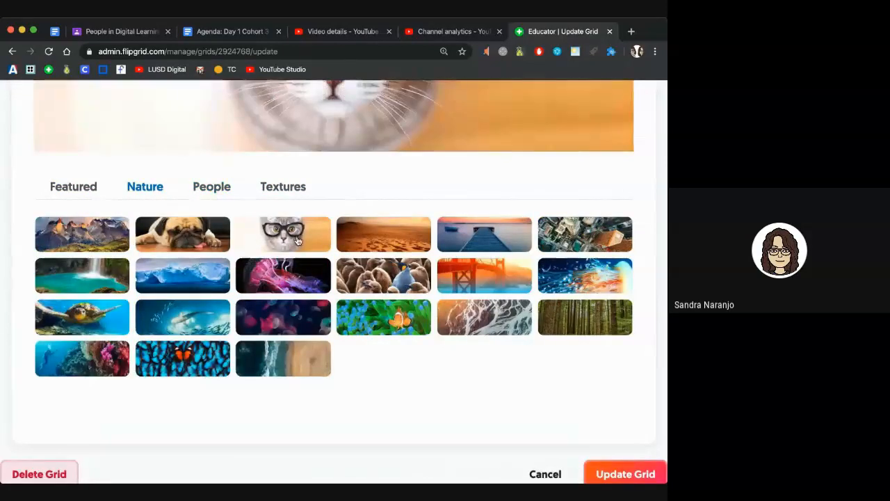
Step: Save the updated grid settings with Update Grid
scroll(297, 240, down, 5)
scroll(298, 240, down, 1)
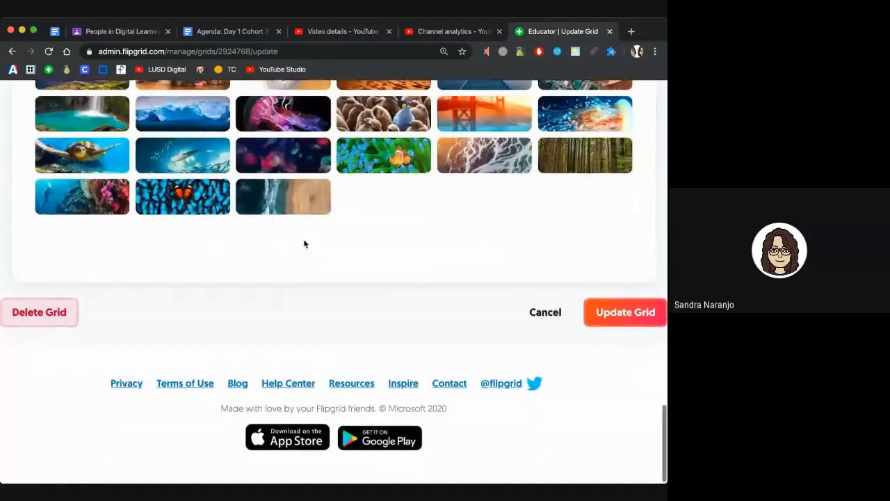
click(609, 315)
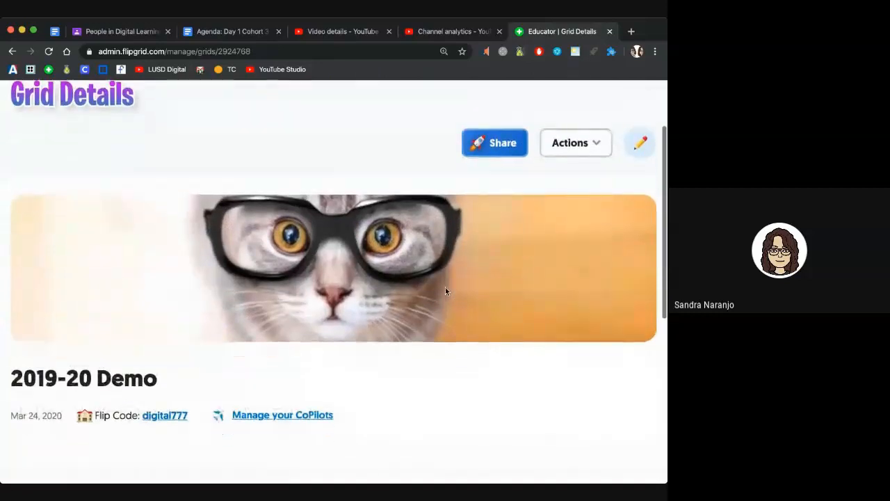
click(591, 141)
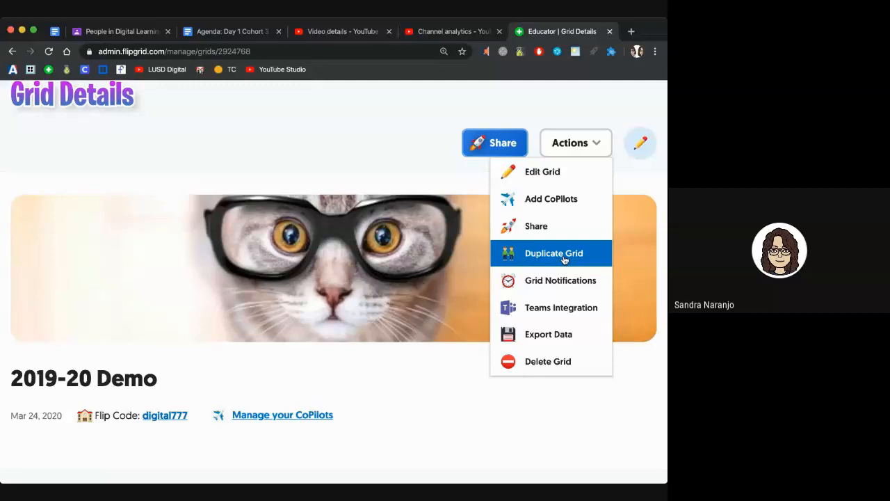
scroll(417, 278, down, 5)
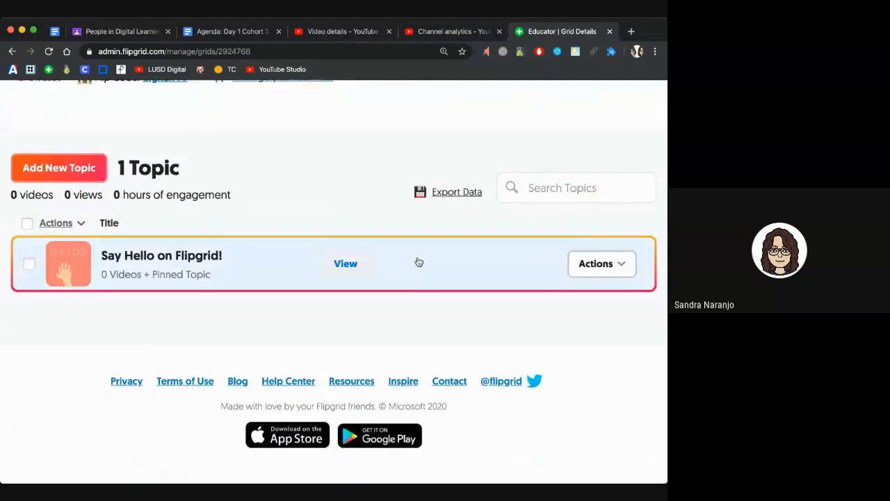
scroll(275, 258, up, 1)
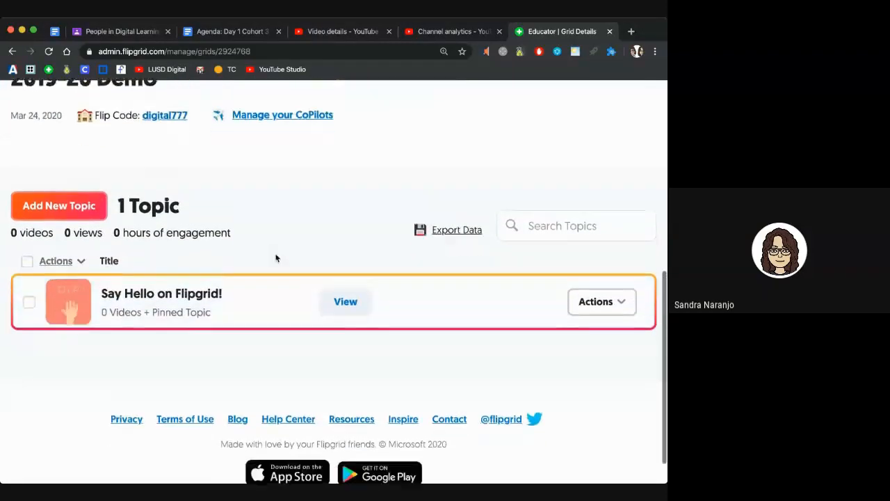
scroll(274, 255, down, 1)
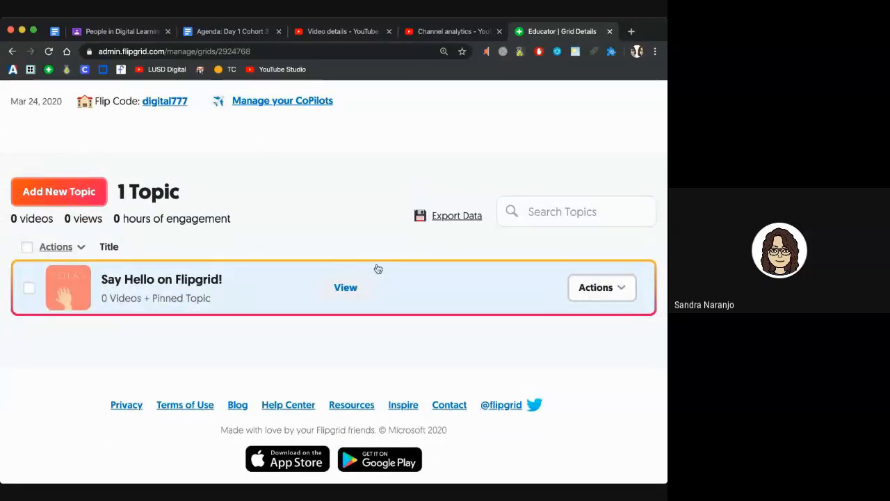
scroll(218, 230, up, 1)
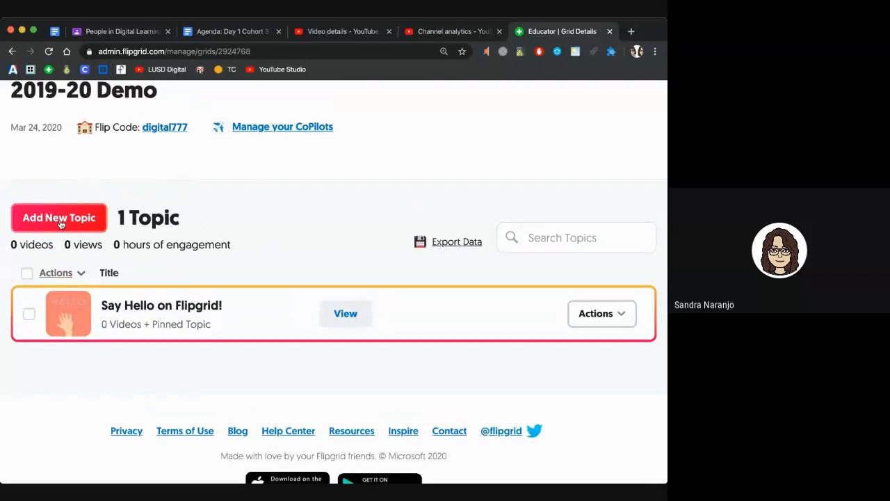
Step: Start a new topic titled 'Weekly Check-in Week 1' with a 1 minute recording limit
click(60, 218)
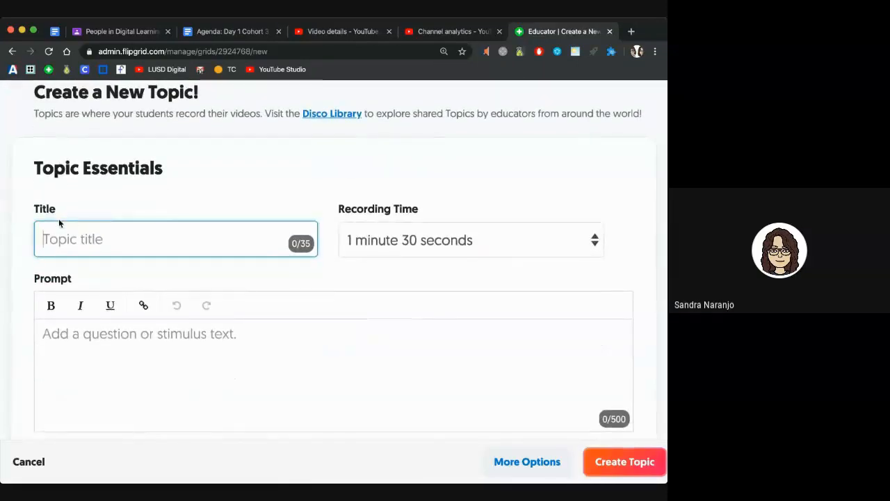
text(Weekly Check-)
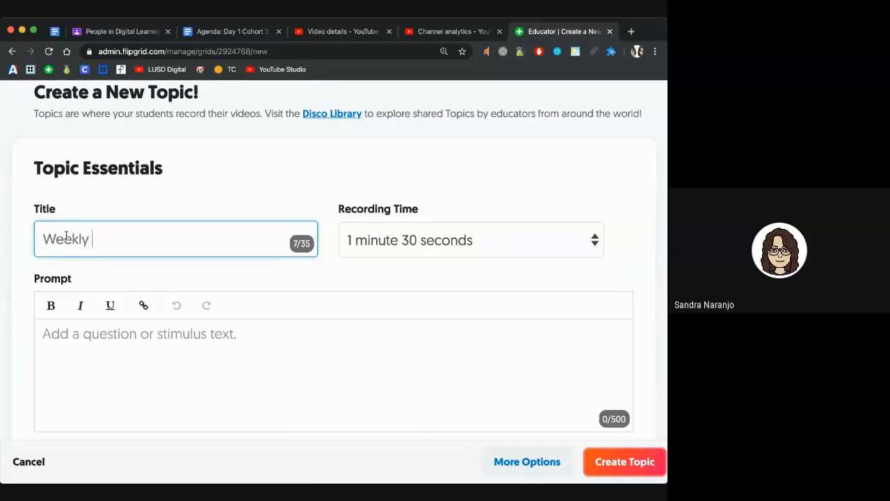
text(in Week 1)
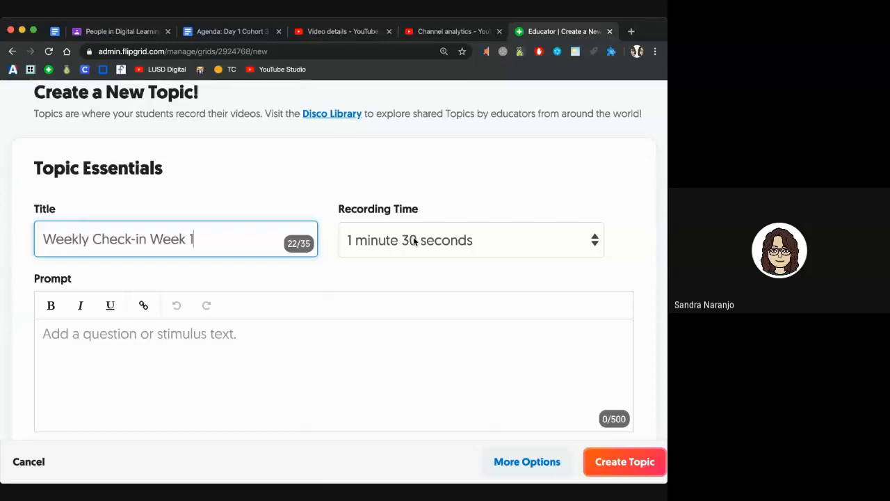
key(Tab)
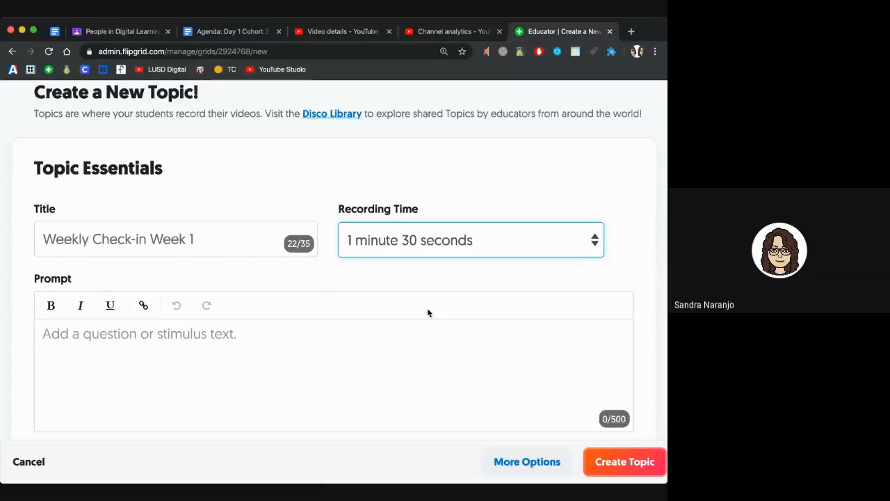
click(449, 230)
click(422, 271)
scroll(335, 283, down, 1)
click(335, 283)
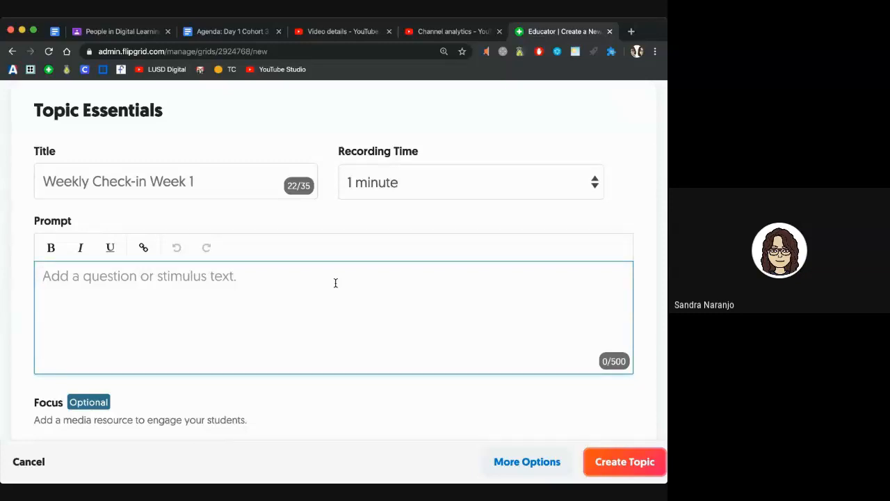
Step: Paste the prompt 'How are you feeling this week?', briefly trying and cancelling a link on 'feeling'
text(How are you feeling this week?)
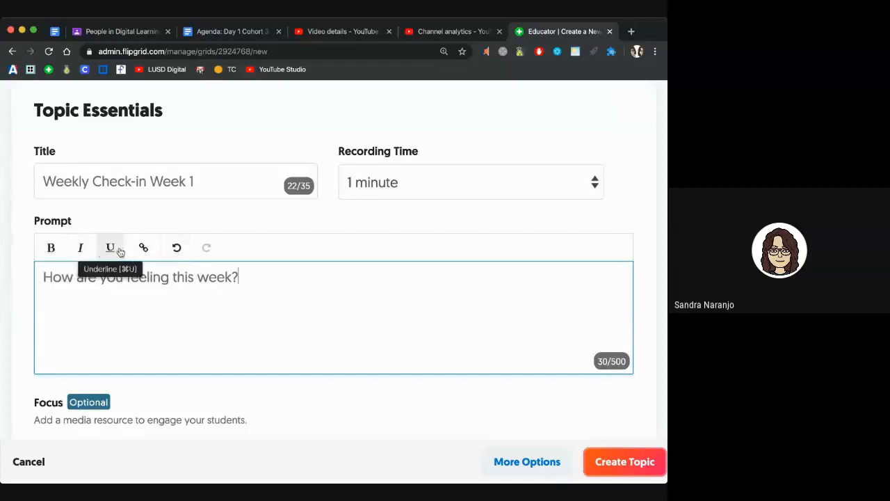
double_click(148, 277)
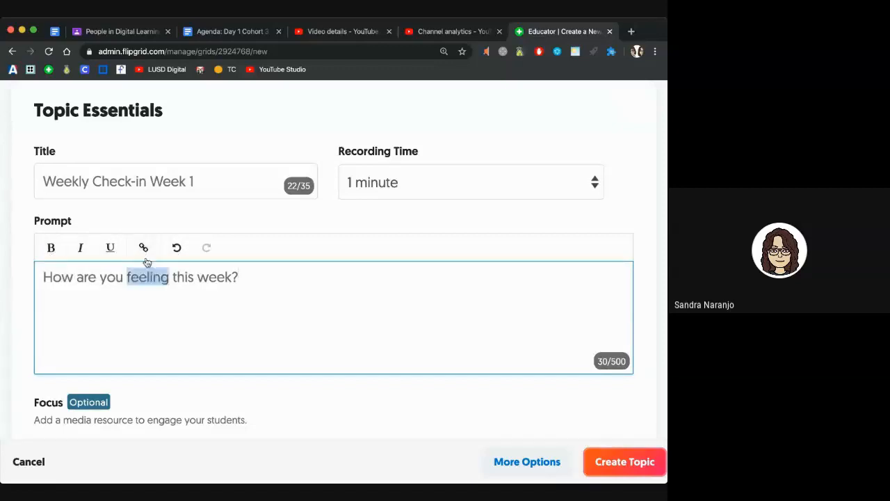
click(144, 247)
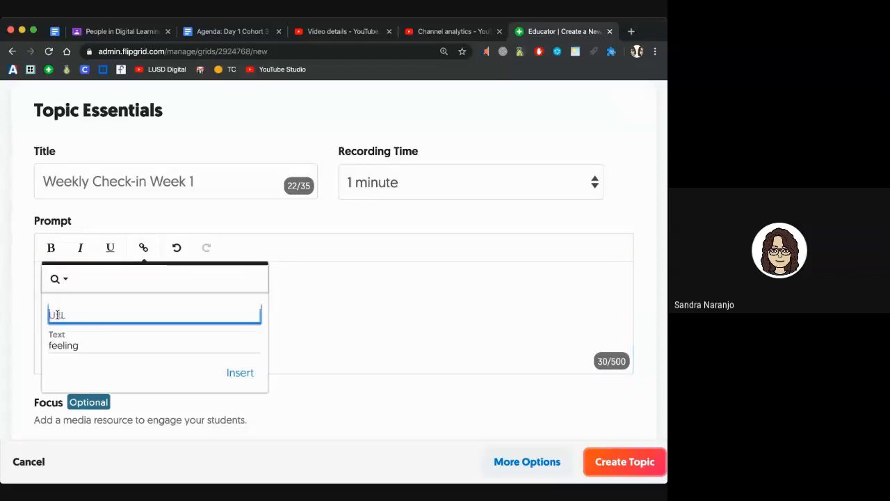
click(329, 334)
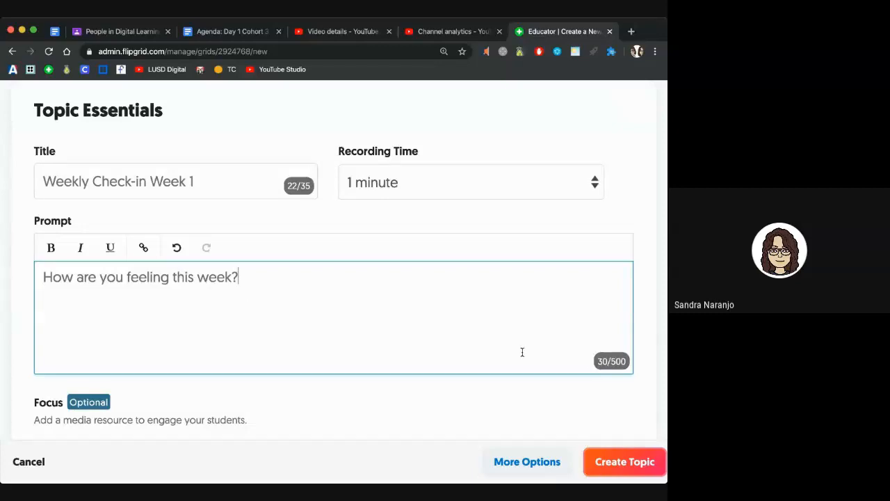
scroll(523, 352, down, 5)
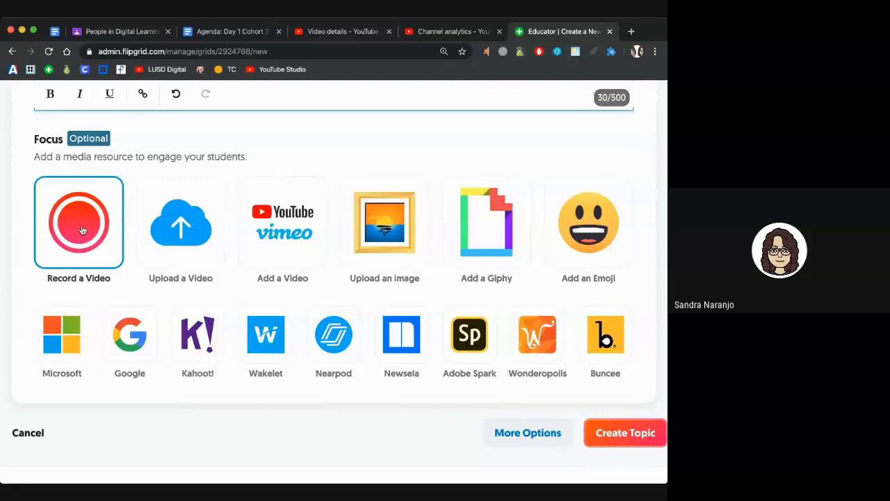
Step: Attach the red dragon emoji from the fantasy set as the focus, then expand More Options
scroll(82, 231, up, 1)
scroll(81, 230, down, 1)
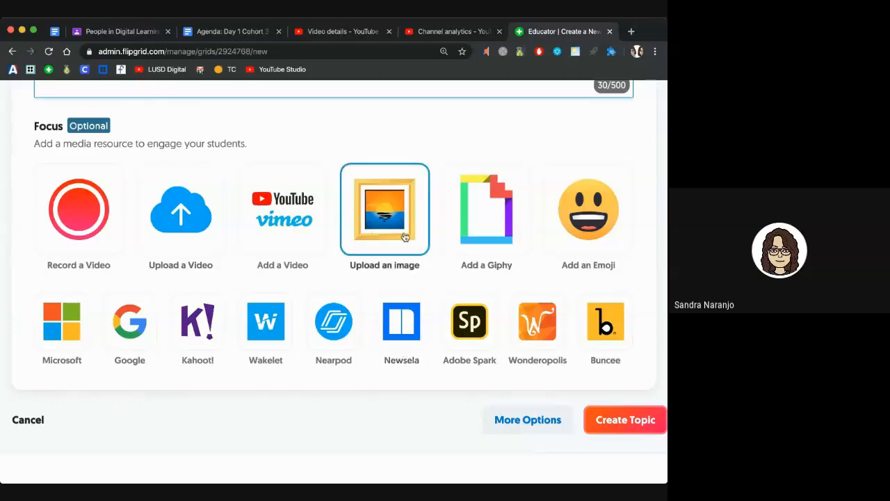
click(562, 230)
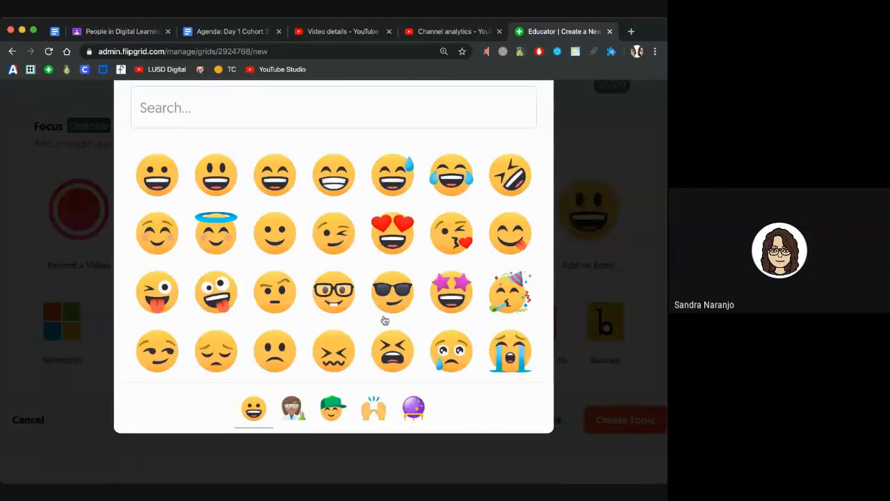
click(413, 409)
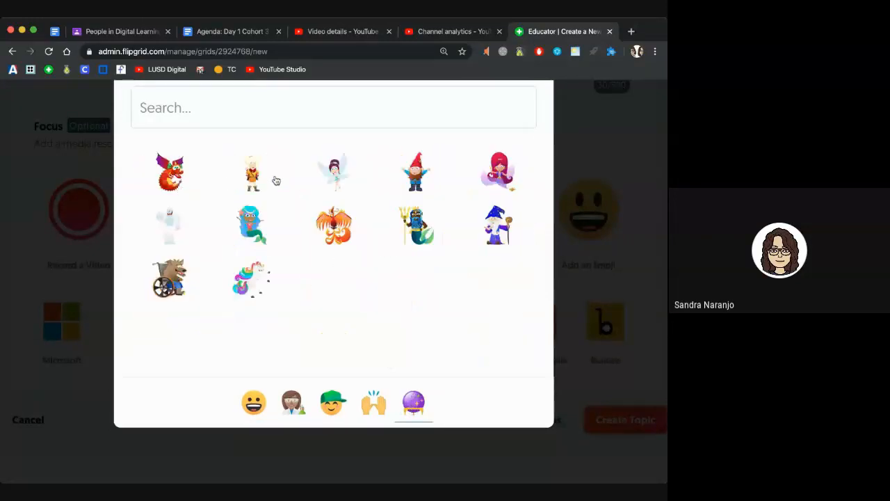
click(169, 175)
scroll(216, 219, down, 2)
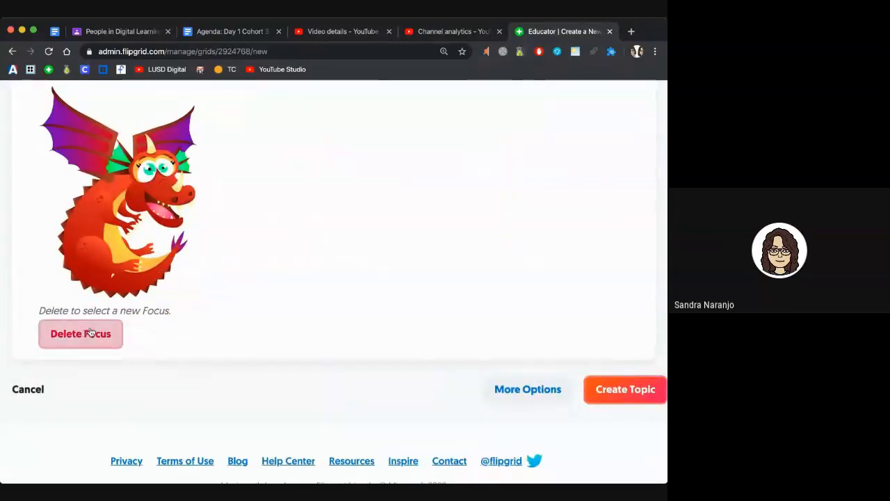
scroll(42, 200, up, 1)
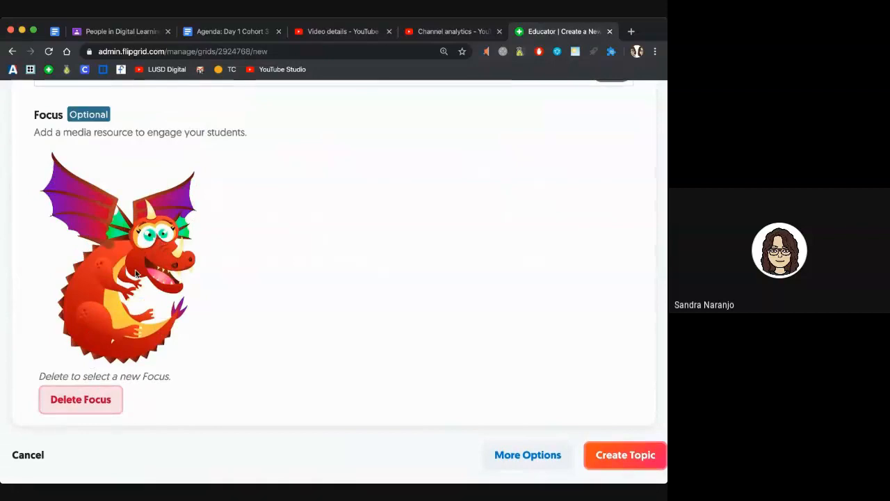
scroll(135, 270, down, 3)
scroll(135, 271, down, 1)
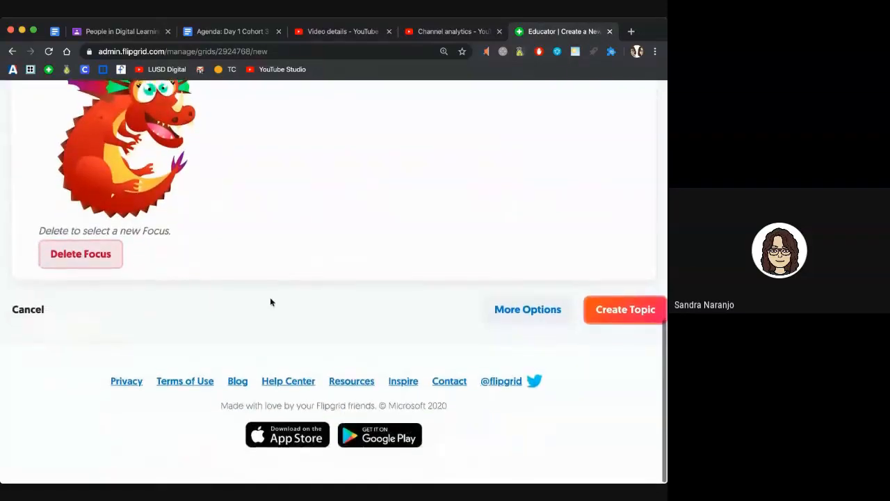
click(508, 319)
scroll(512, 318, down, 3)
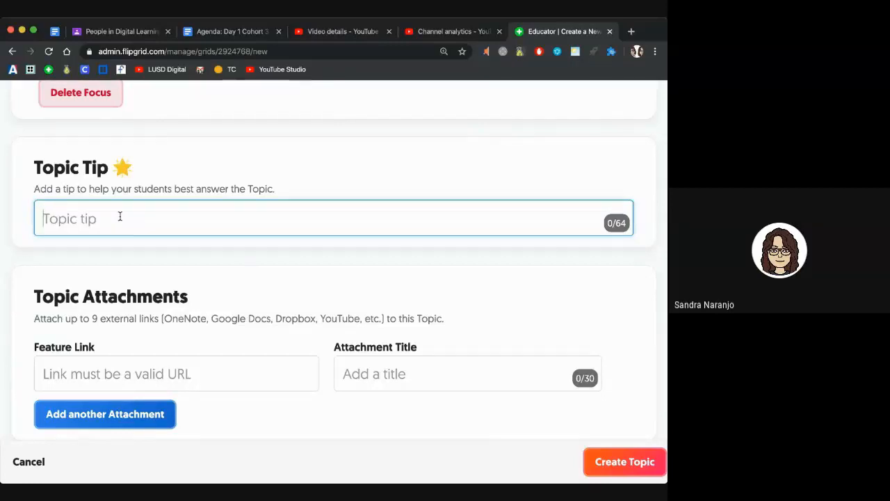
scroll(120, 219, down, 3)
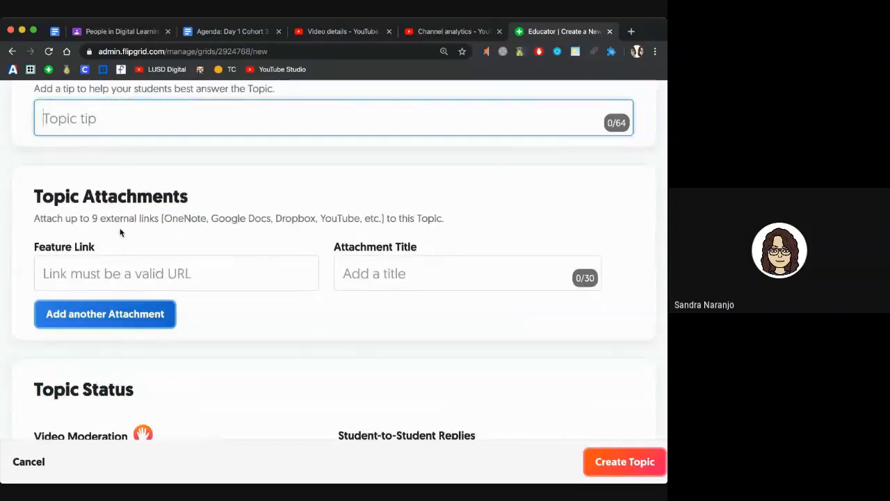
scroll(120, 233, down, 1)
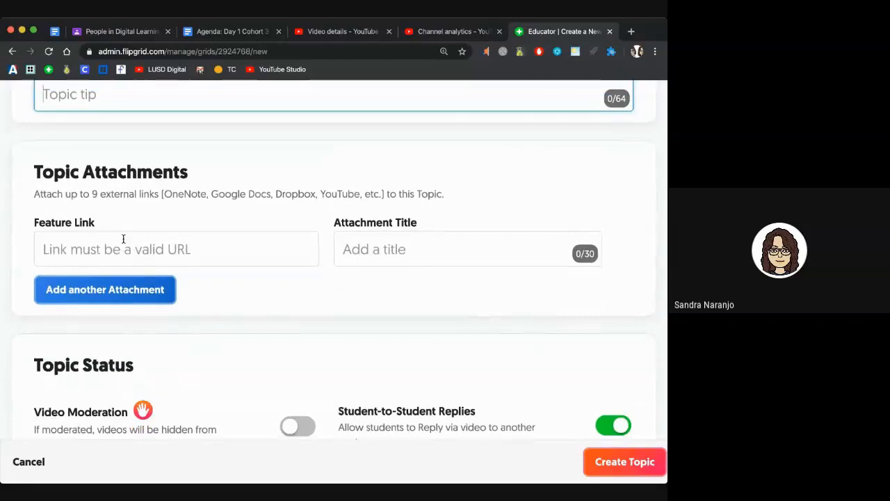
scroll(123, 238, down, 1)
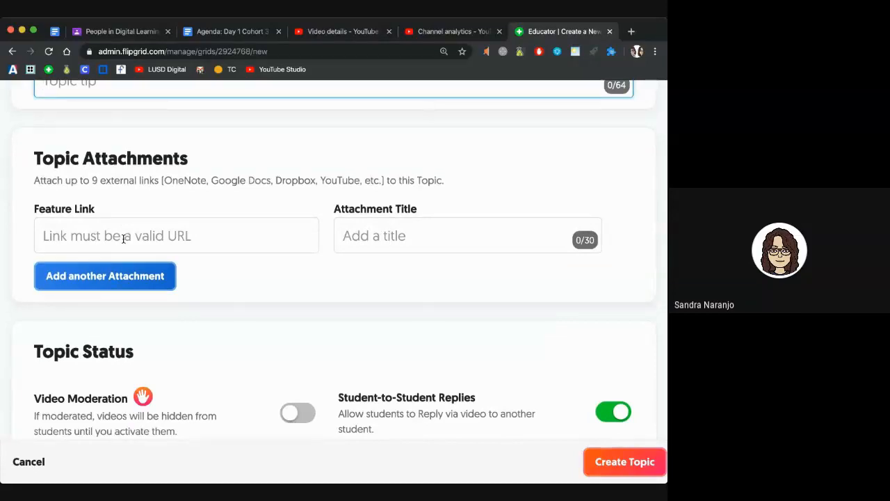
click(124, 238)
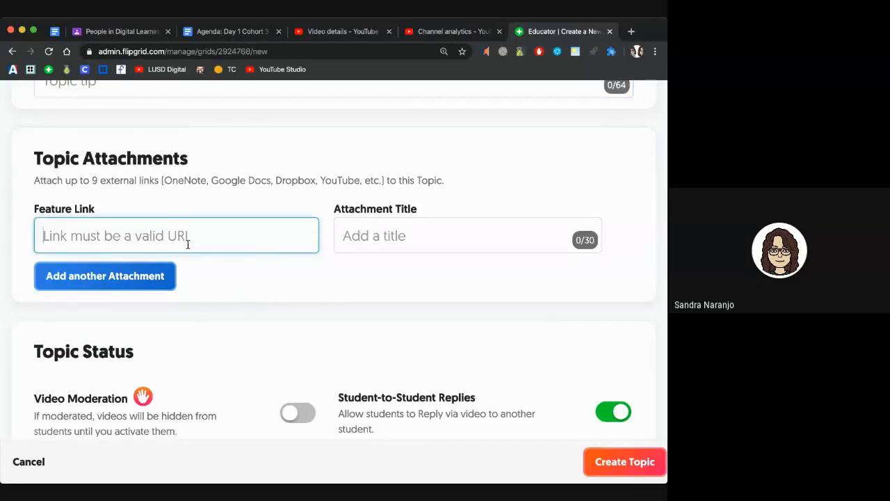
scroll(188, 245, down, 5)
scroll(188, 249, down, 1)
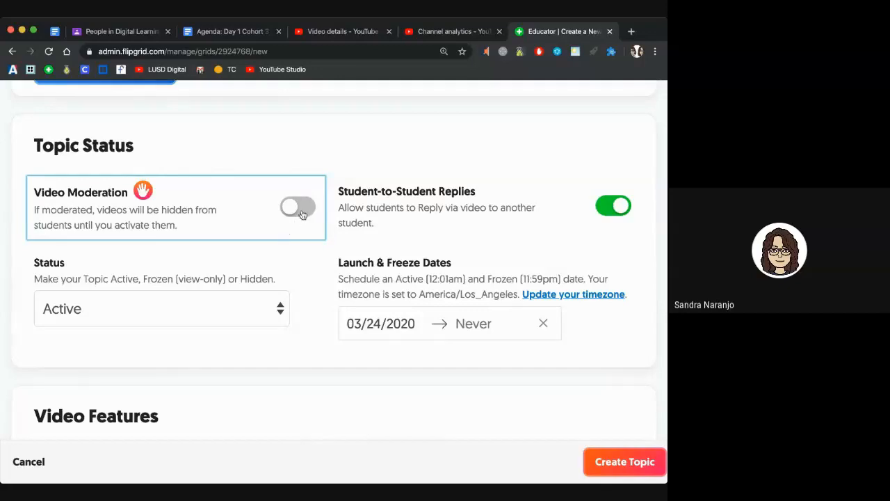
click(304, 213)
click(295, 213)
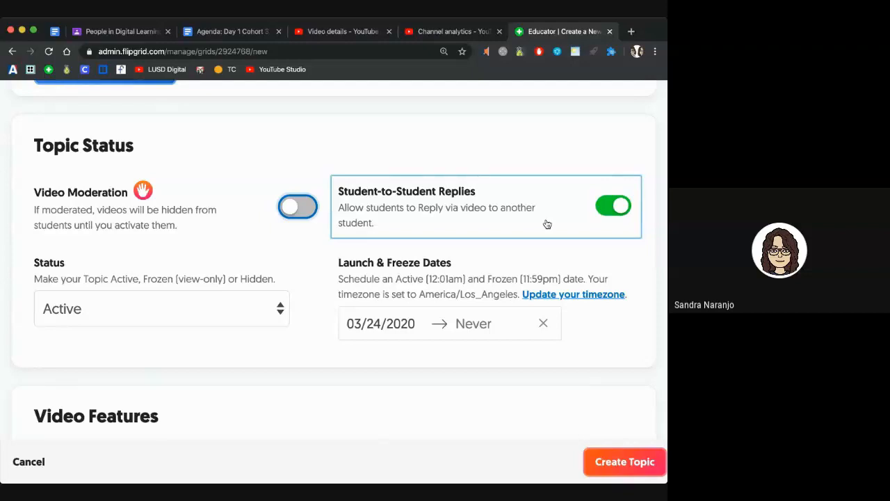
scroll(191, 238, down, 2)
click(280, 256)
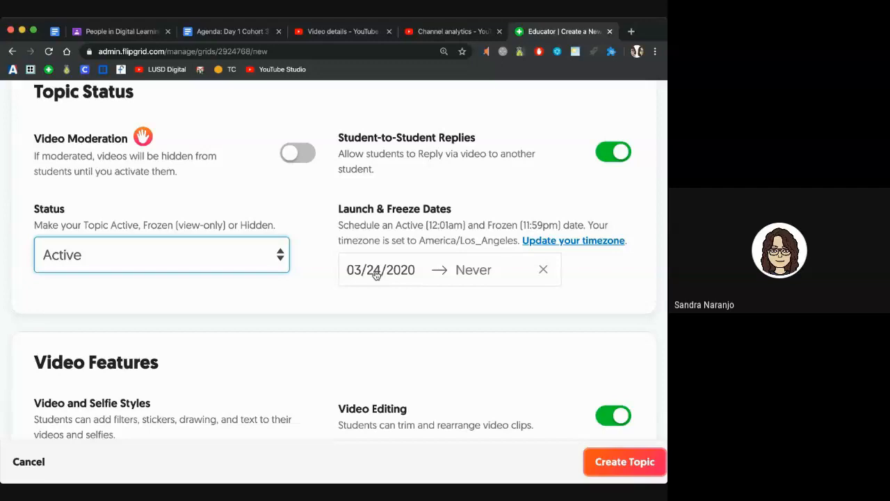
Step: Pick March 25, 2020 as the topic's freeze date, scheduling it 03-24-20 to 03-25-20
click(376, 274)
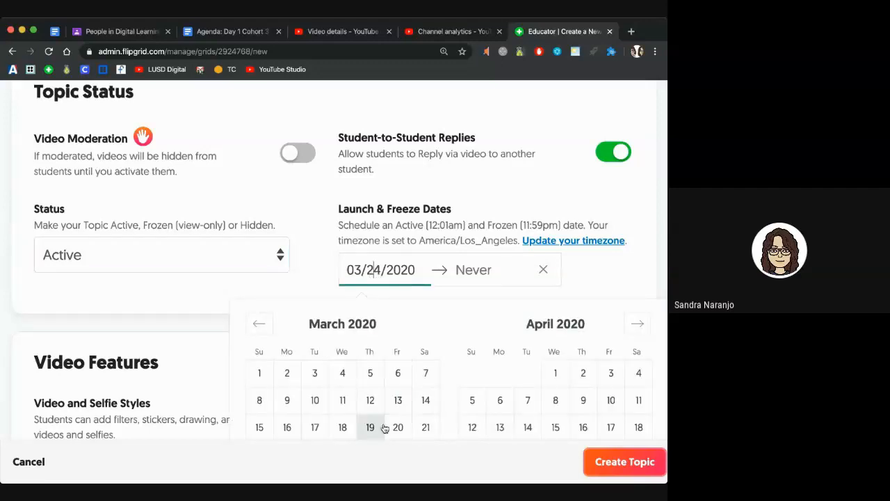
click(468, 272)
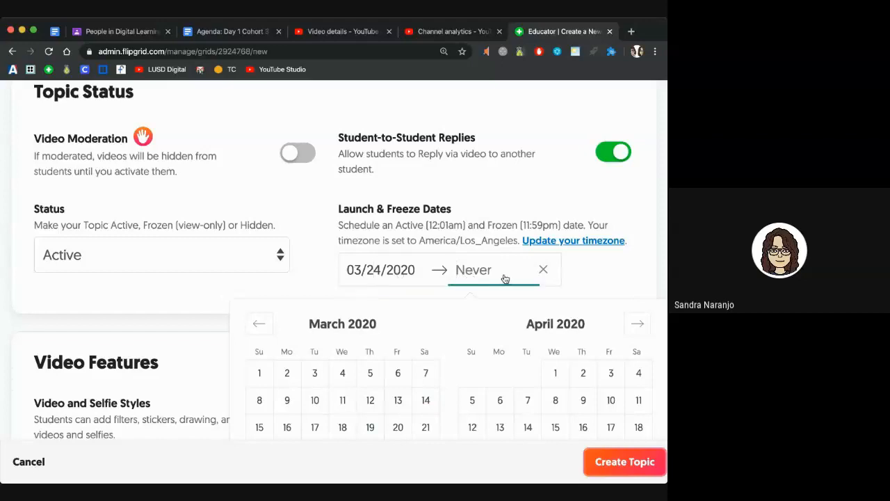
click(602, 273)
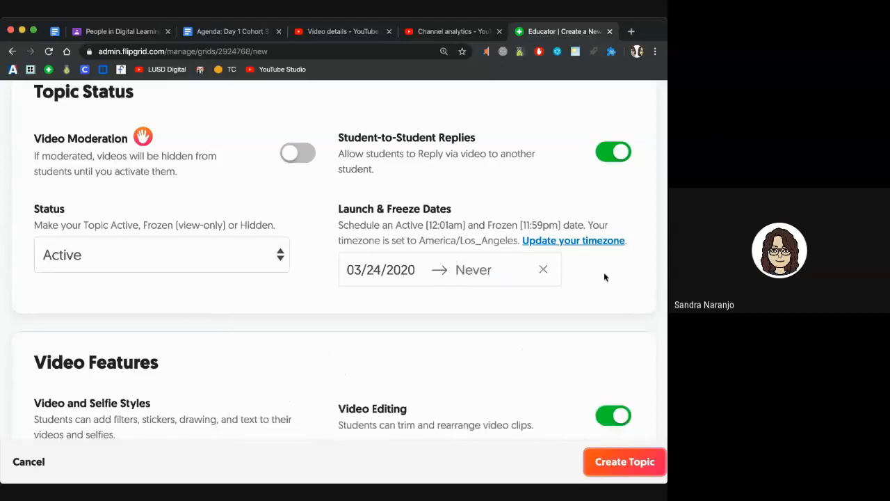
click(511, 272)
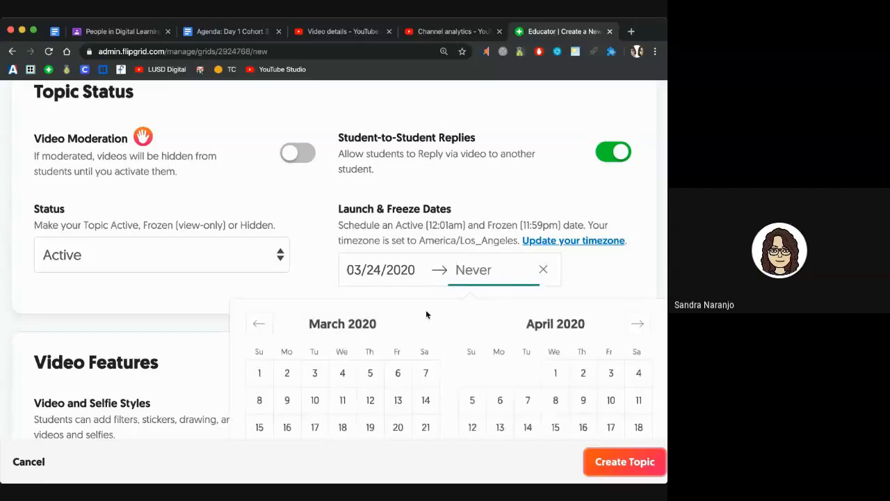
scroll(403, 332, down, 2)
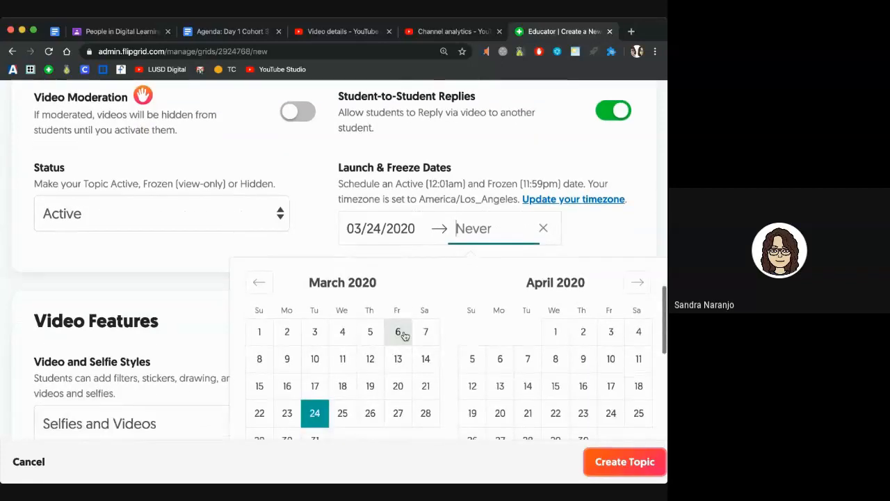
click(343, 410)
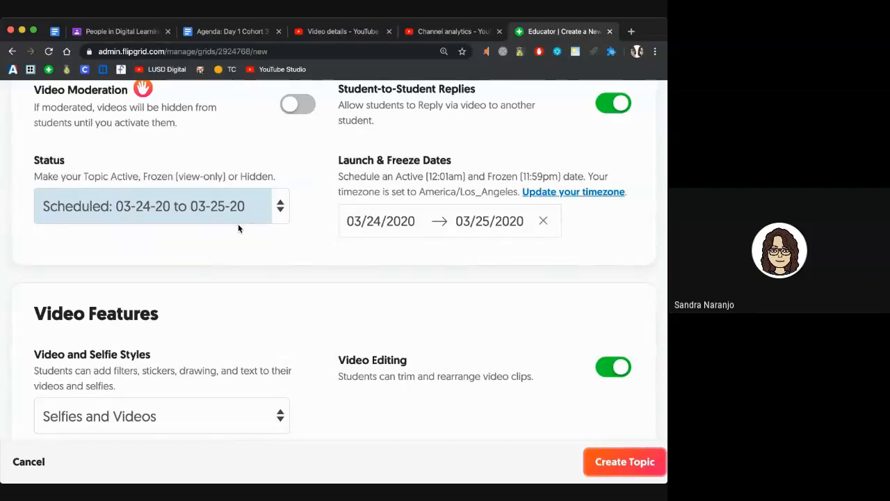
scroll(237, 228, down, 4)
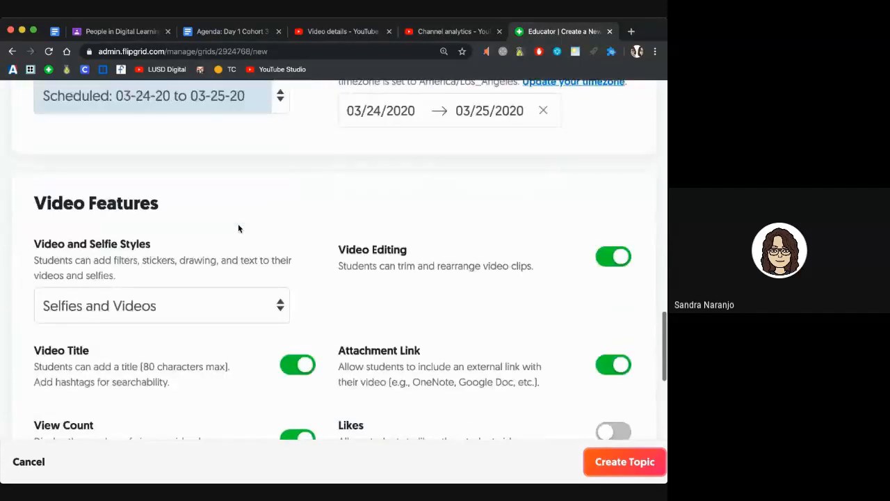
Step: Choose Selfies and Videos as the video and selfie style, keeping editing and attachment links on
scroll(238, 228, down, 2)
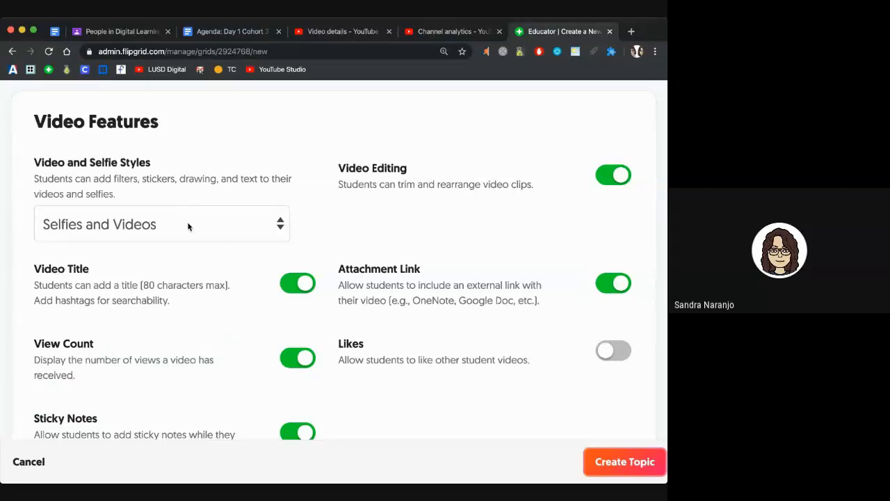
click(188, 226)
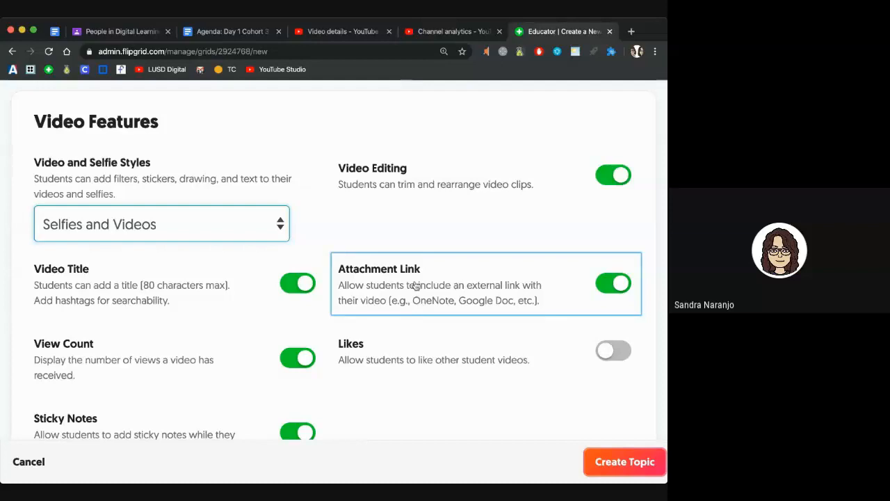
Step: Switch View Count off and scroll to Feedback, leaving Basic Feedback checked
scroll(412, 282, down, 1)
scroll(413, 285, down, 1)
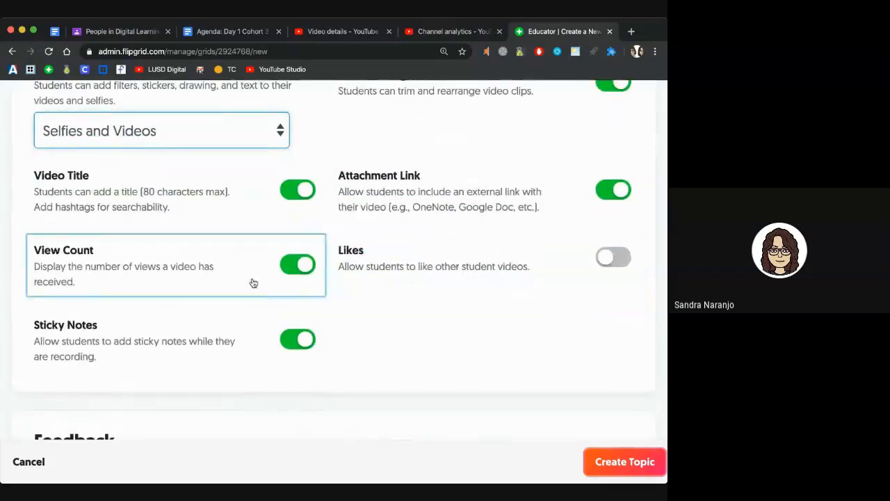
click(291, 276)
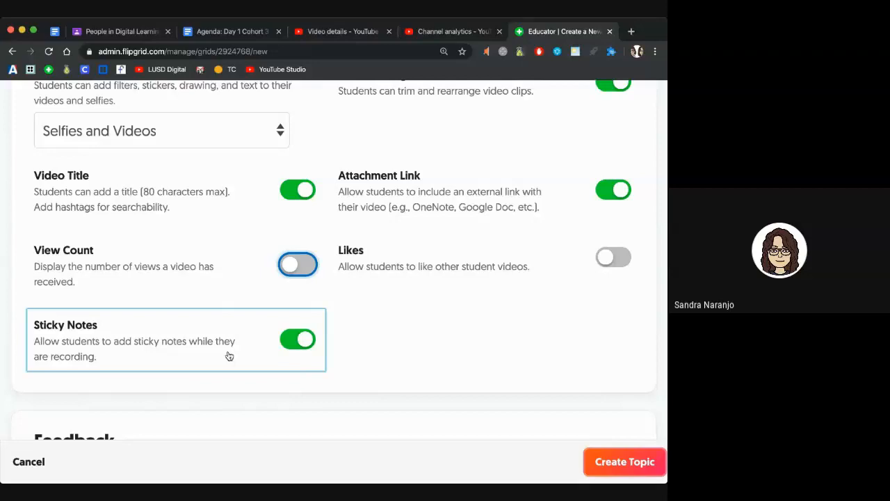
scroll(229, 356, down, 5)
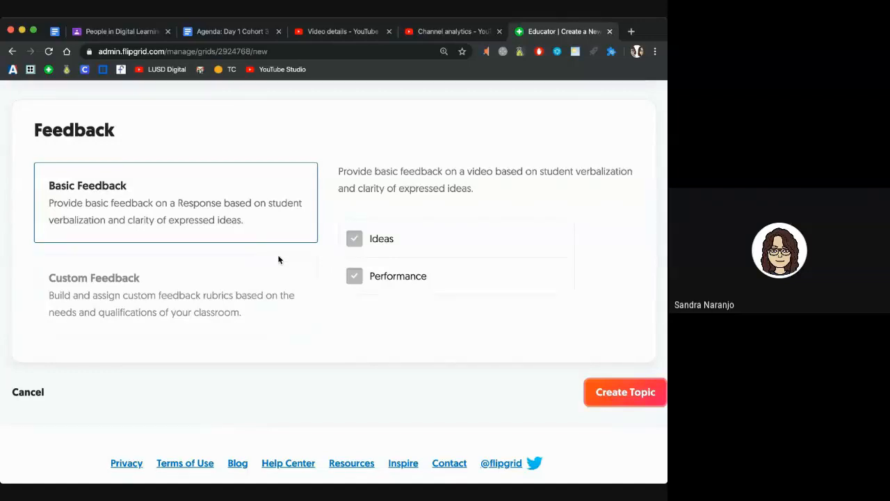
Step: Create the Weekly Check-in Week 1 topic, copy its share link, and send it to Google Classroom
click(605, 401)
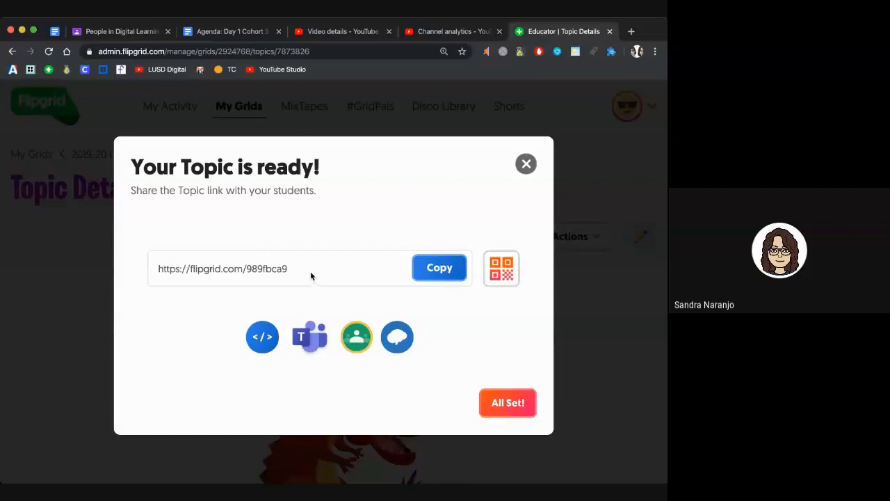
click(436, 271)
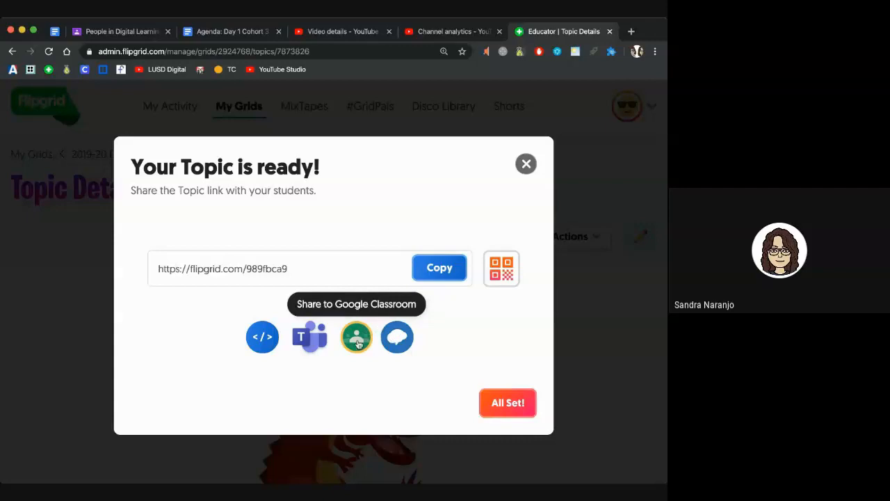
click(358, 344)
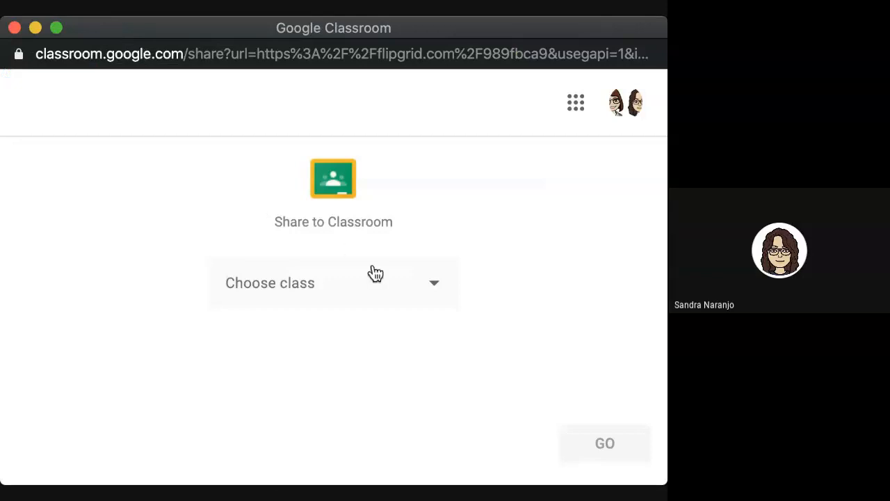
Step: Share the topic link as a new assignment for the Digital Learning class
click(432, 289)
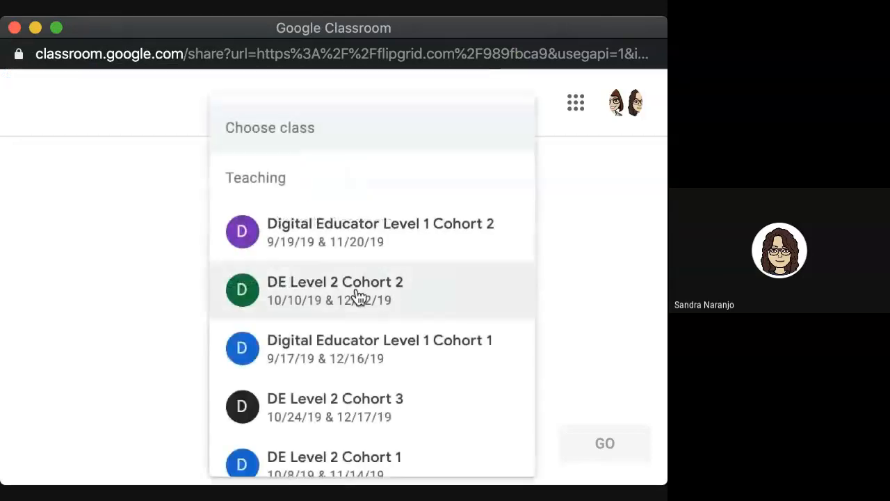
scroll(358, 297, down, 5)
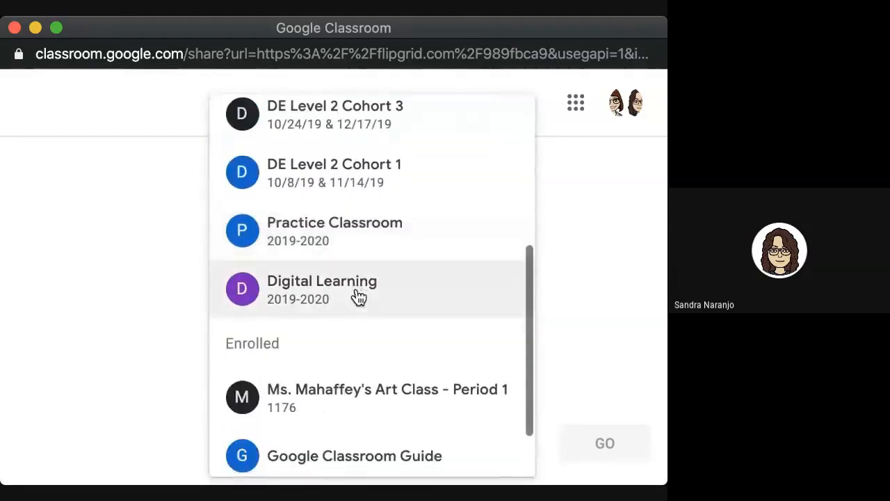
scroll(345, 313, up, 1)
click(332, 332)
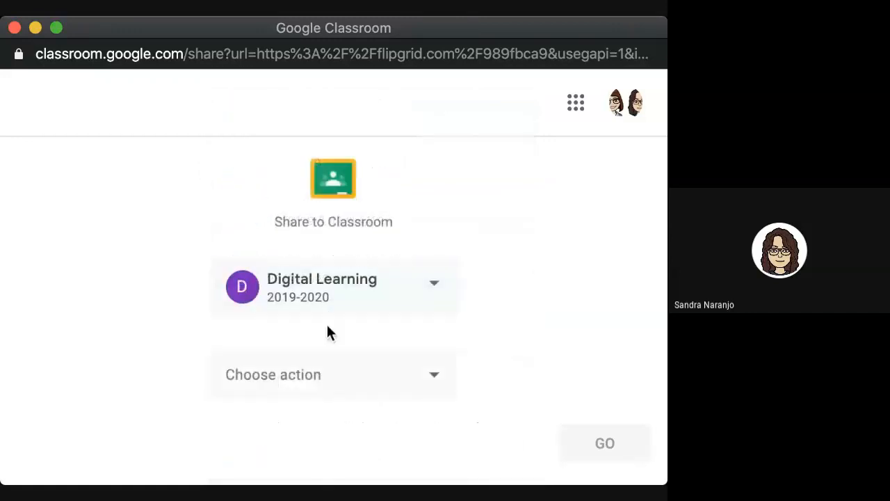
click(331, 381)
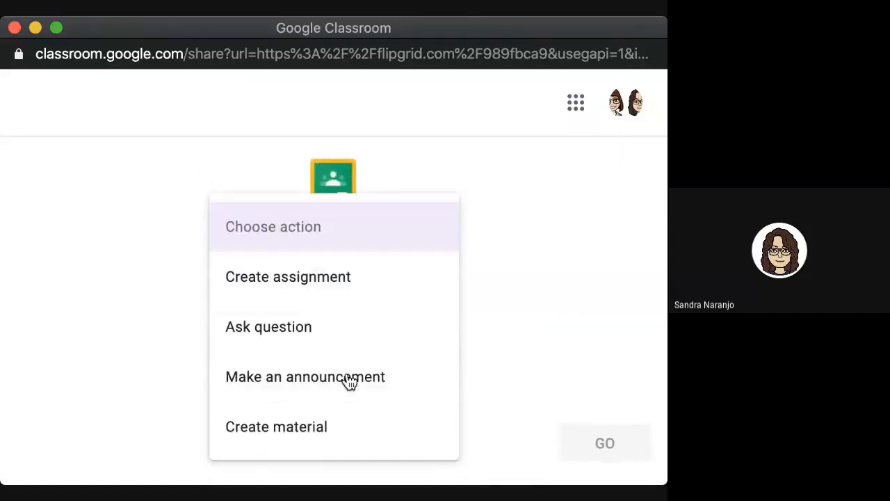
click(338, 282)
click(604, 452)
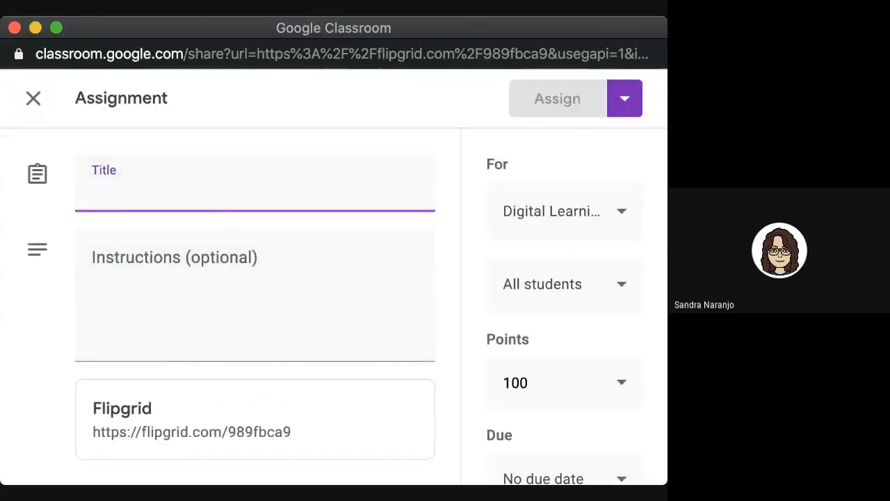
Step: Title the assignment 'Flipgrid Weekly Check-in Week 1' for Digital Learning and all students
drag(666, 484, 646, 445)
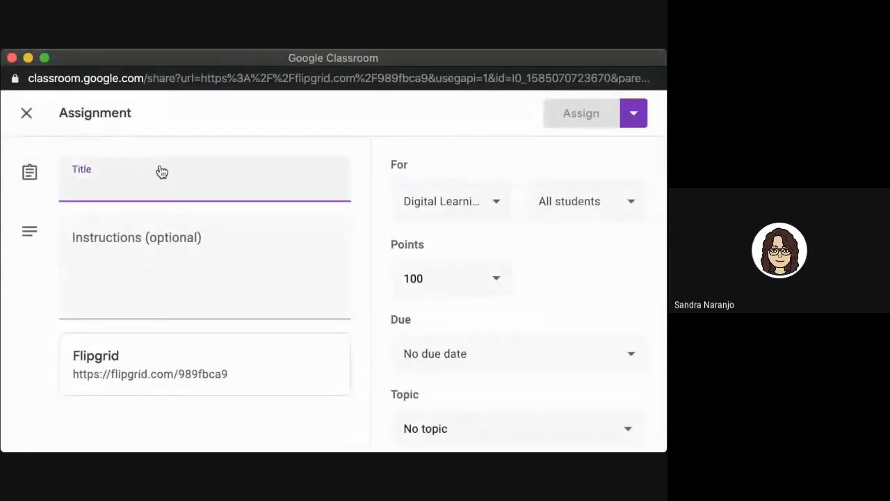
text(Fli)
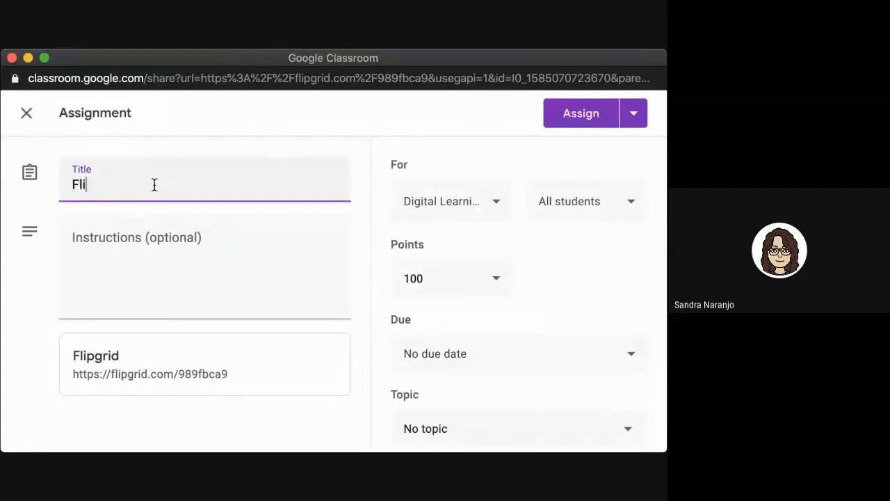
text(pgrid Weekly Check-in Week 1)
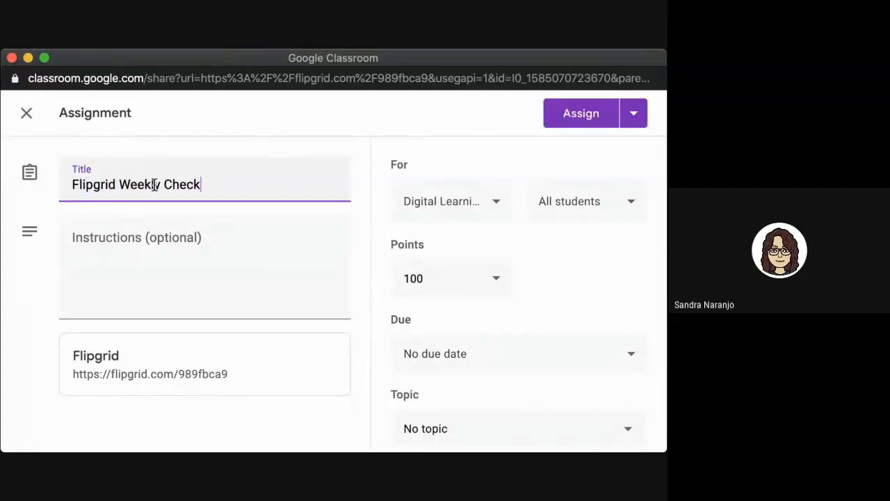
click(201, 256)
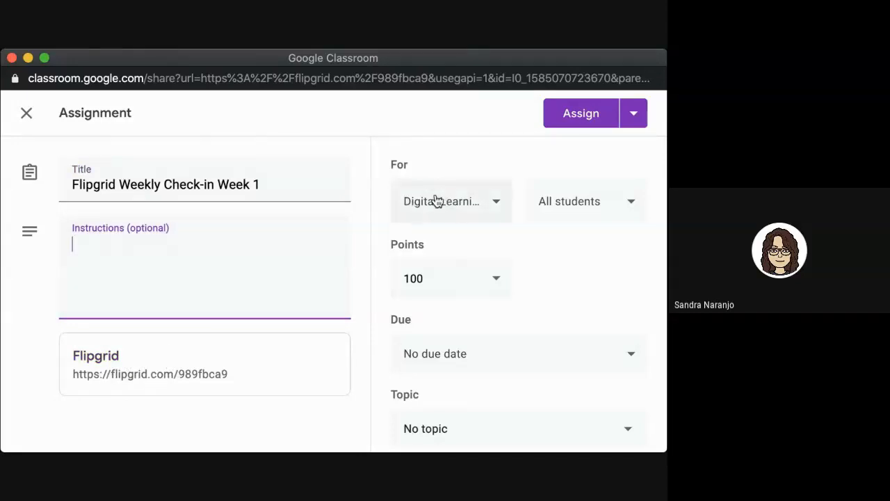
click(496, 205)
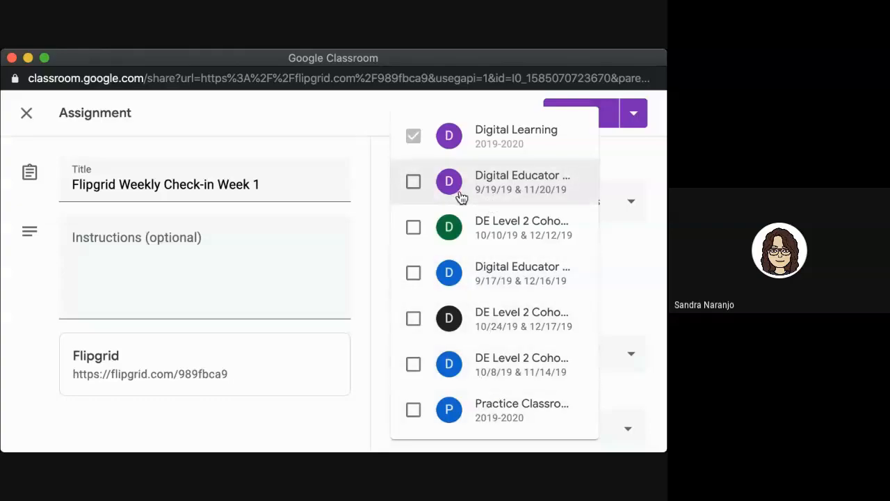
click(614, 284)
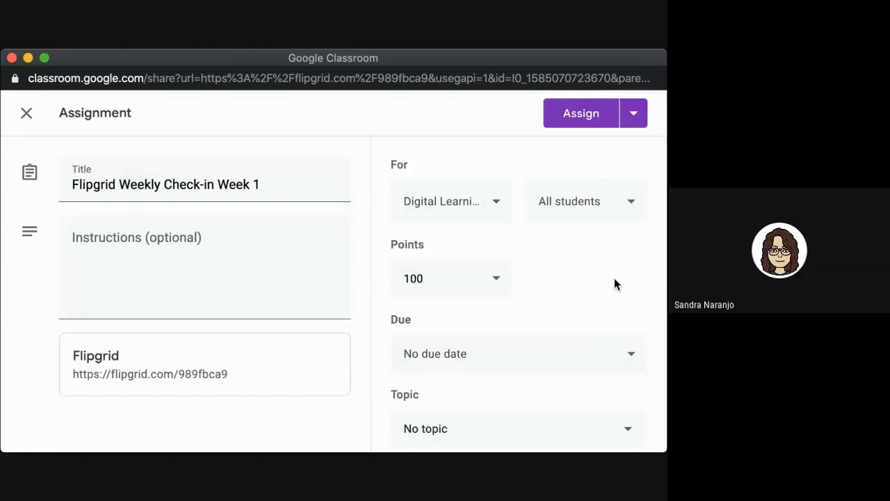
click(632, 205)
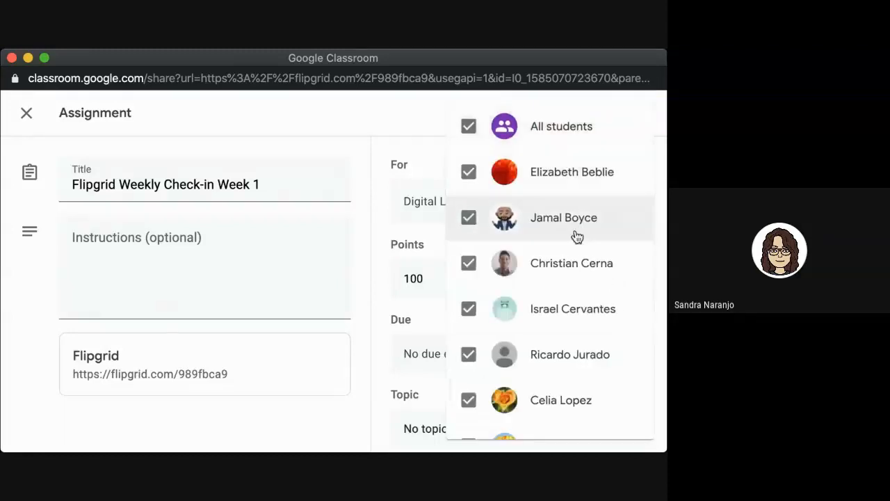
scroll(561, 301, down, 1)
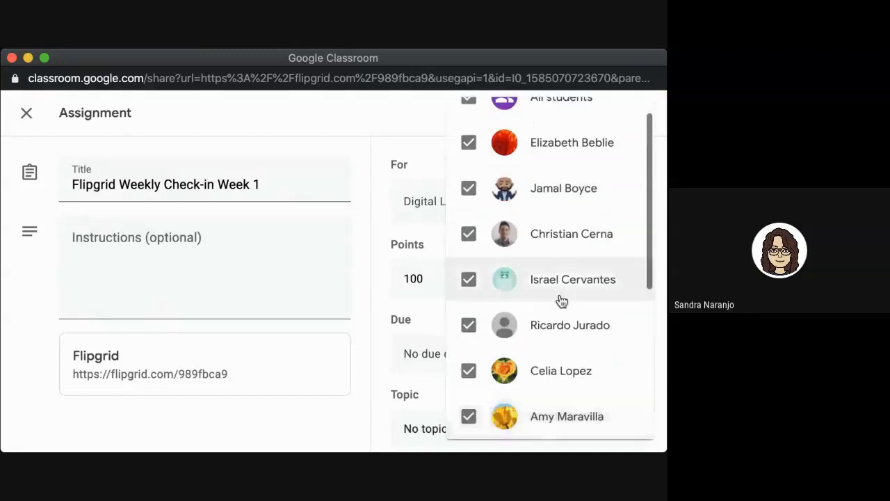
click(432, 243)
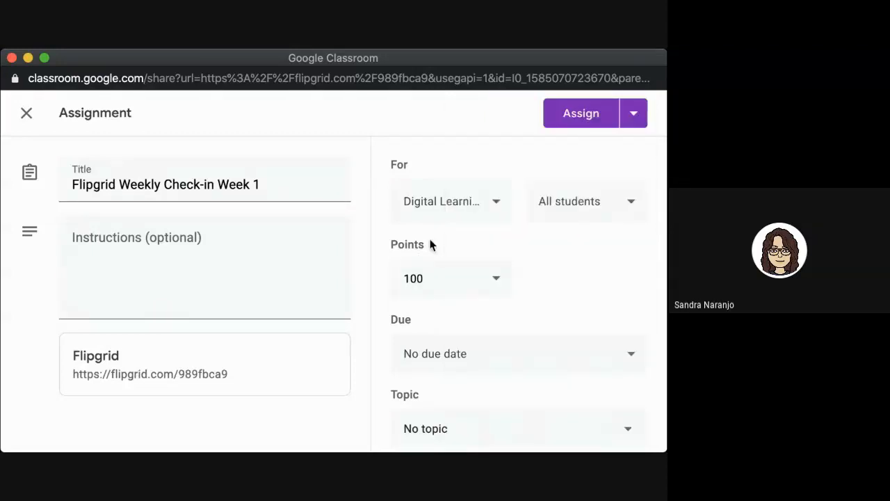
Step: Make the assignment ungraded and due March 25
click(494, 281)
click(420, 319)
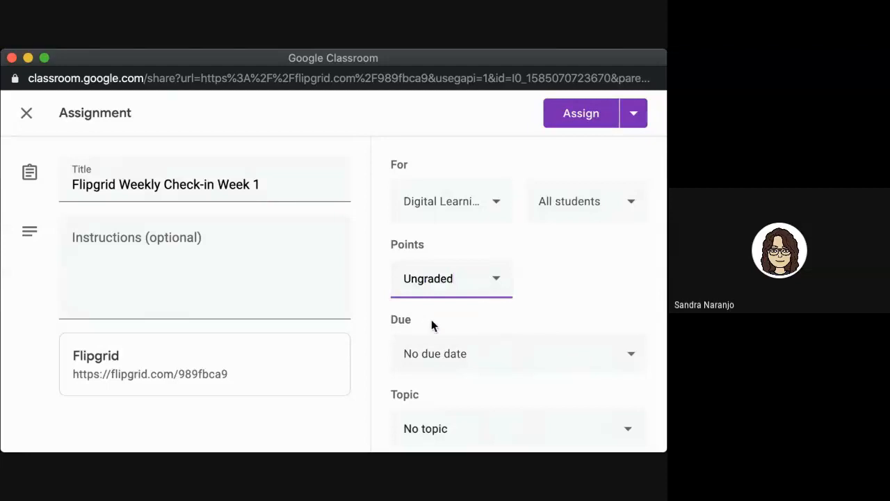
click(453, 356)
click(484, 343)
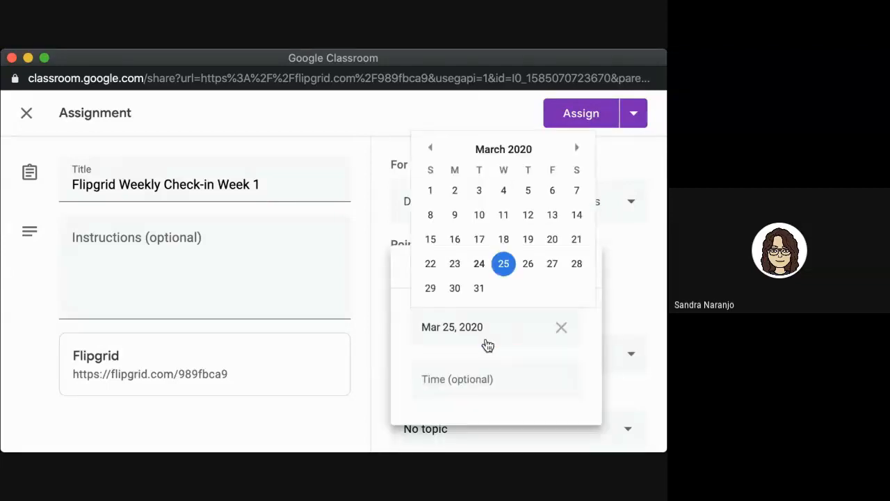
click(504, 263)
click(611, 301)
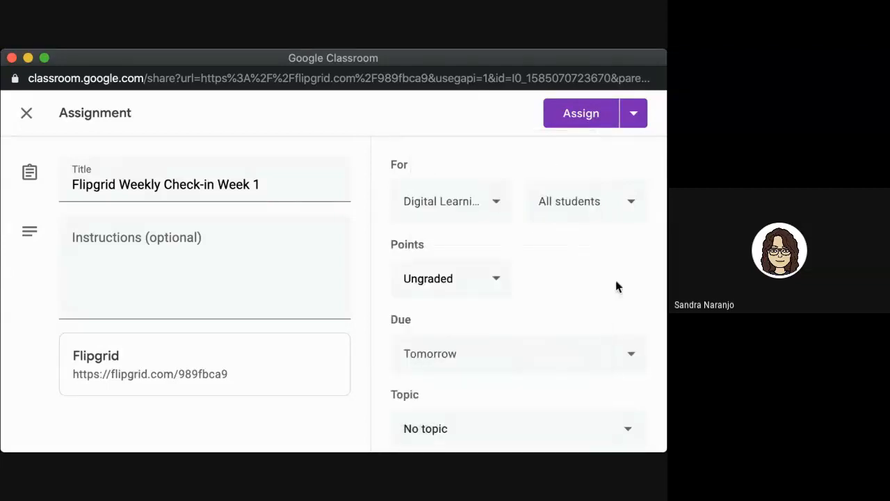
scroll(514, 320, down, 1)
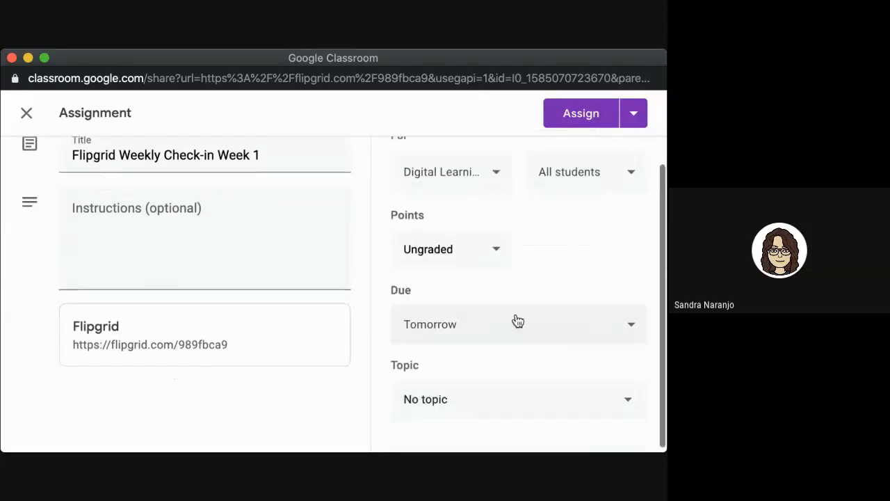
Step: File it under a new 'Weekly Check-ins' topic, assign it, and view the posted assignment
click(474, 405)
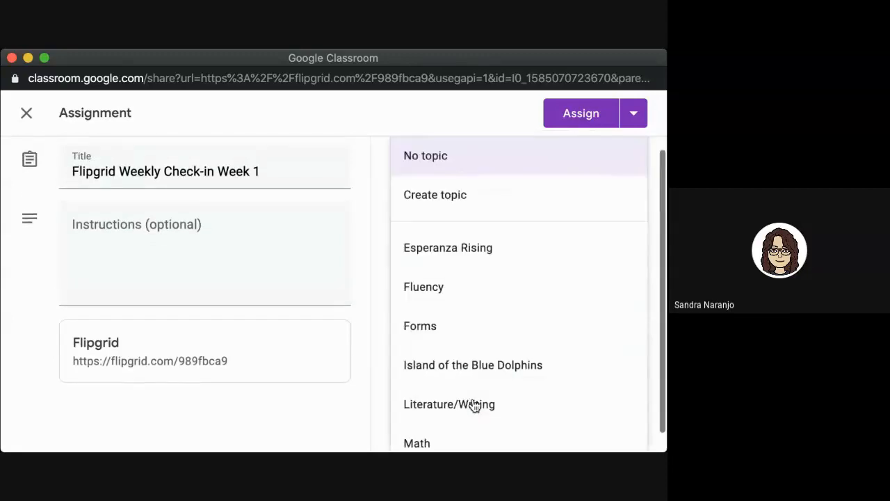
scroll(482, 404, down, 1)
scroll(483, 400, up, 1)
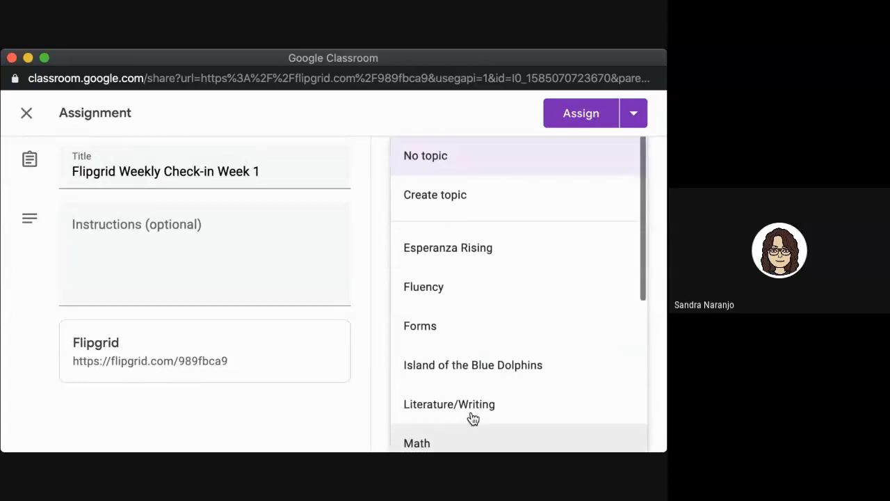
click(435, 205)
text(Weekly Check-ins)
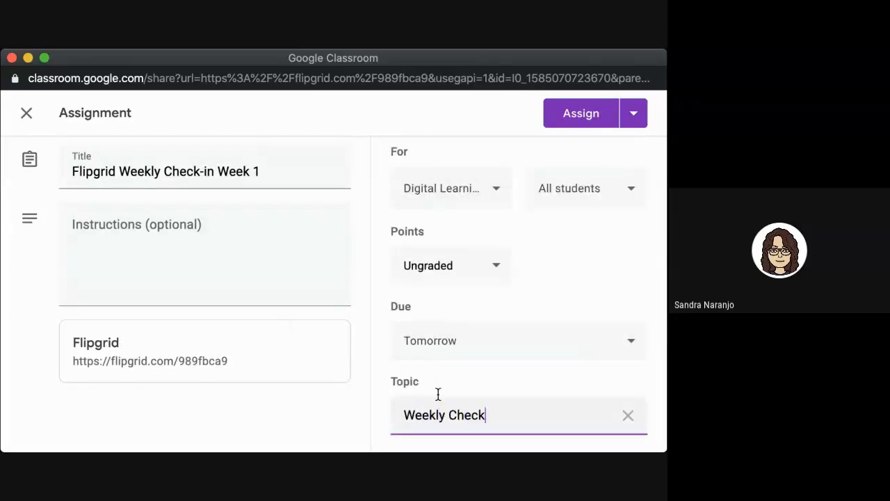
click(586, 114)
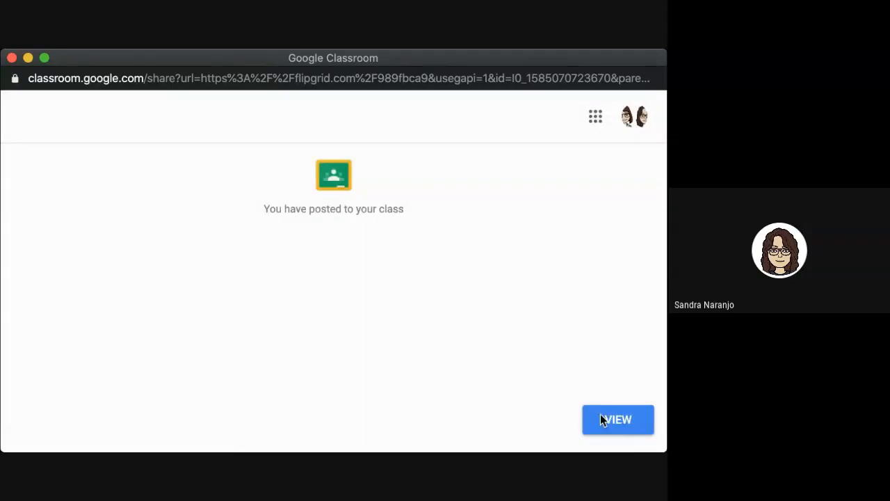
click(609, 426)
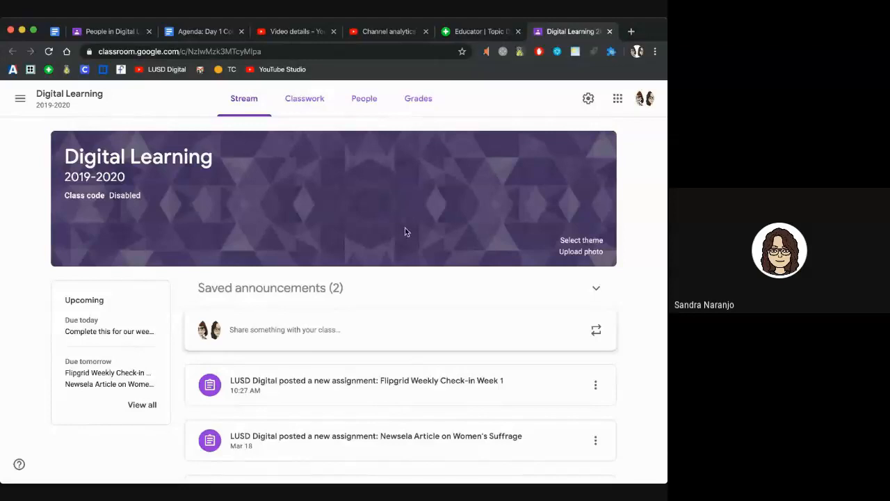
scroll(405, 227, down, 3)
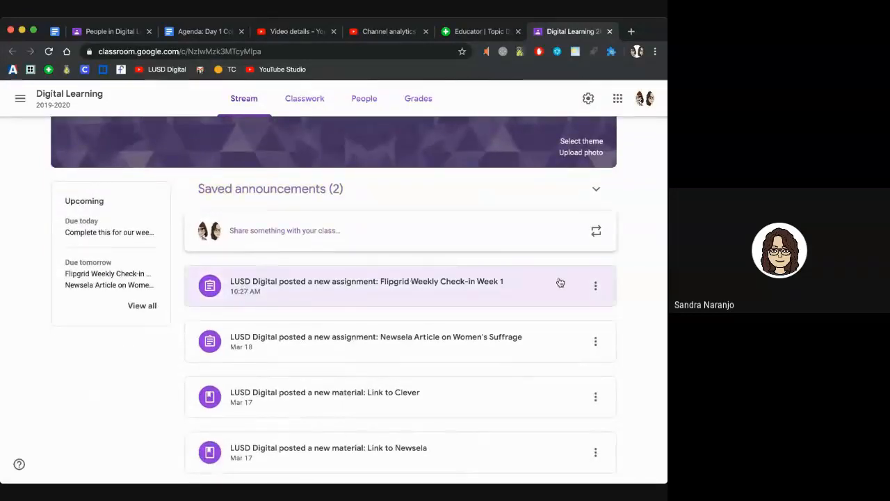
Step: Open the Week 1 assignment, check its Flipgrid link under Instructions, and return to Flipgrid
click(344, 295)
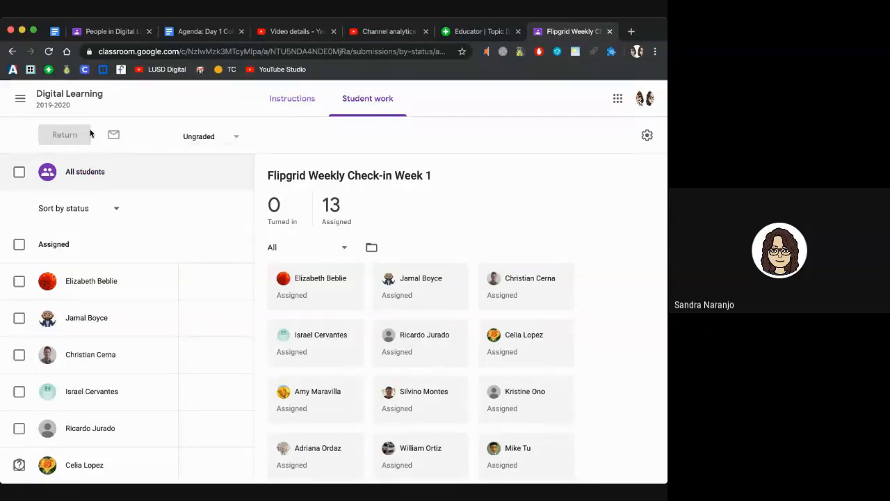
click(292, 98)
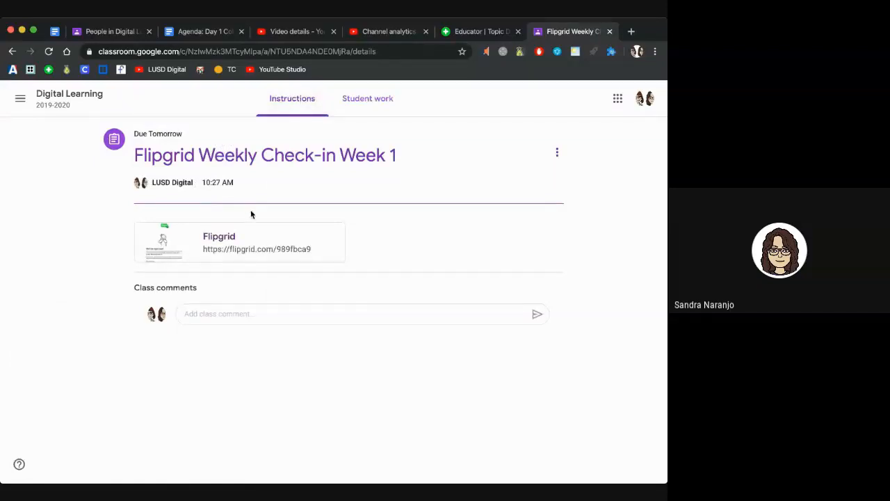
click(473, 31)
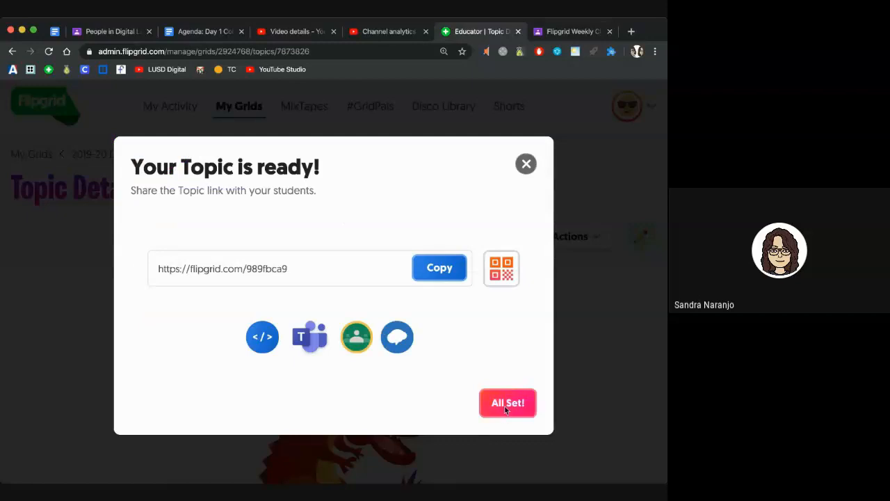
Step: Dismiss the All Set notice and open the 1:00 video recorder for Weekly Check-in Week 1
click(505, 407)
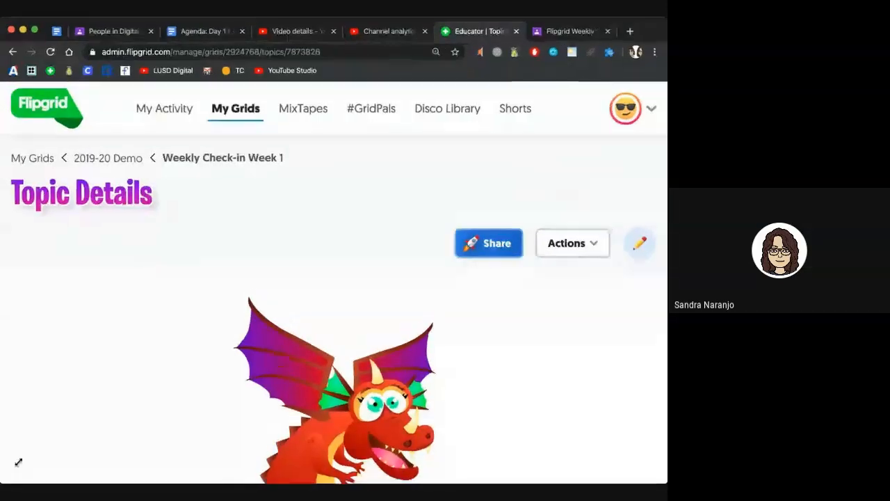
scroll(137, 360, down, 5)
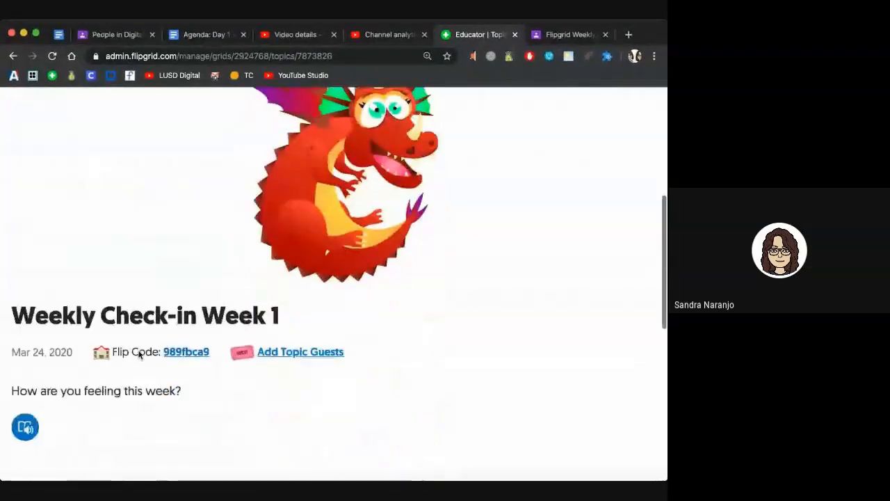
scroll(139, 354, down, 6)
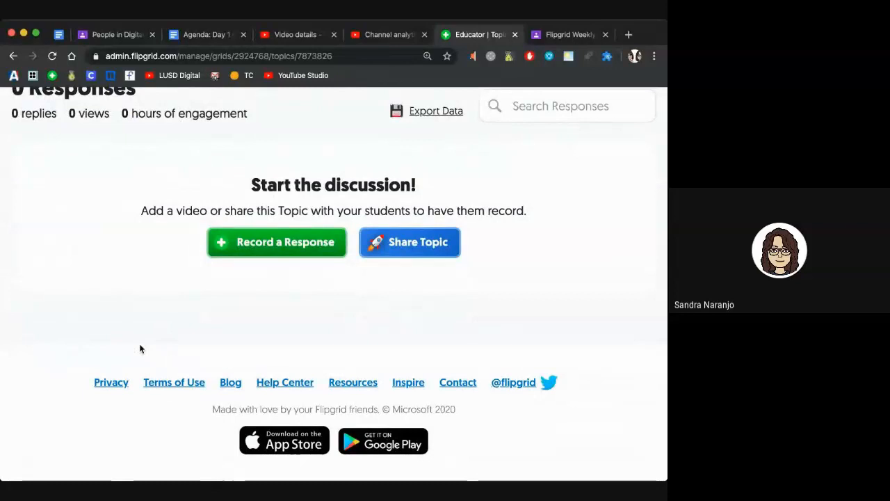
click(240, 242)
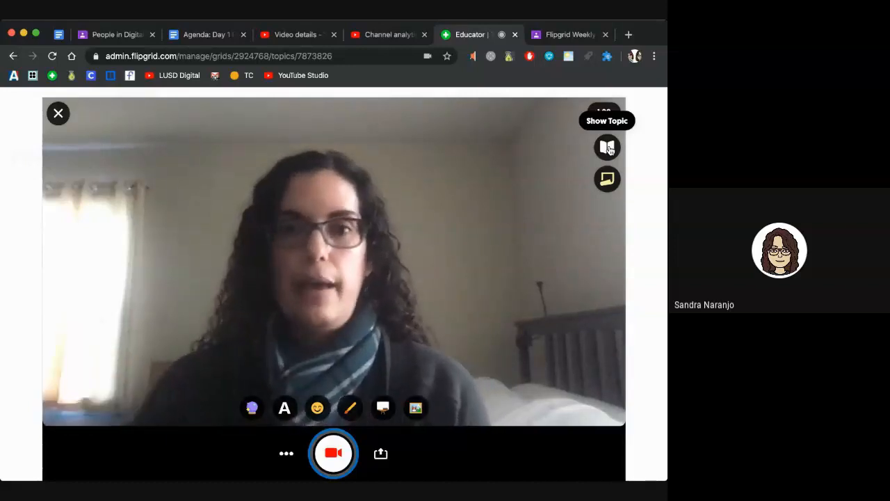
Step: Put a sticky note on the recorder with the text 'students can type a script or their notes to read'
click(607, 179)
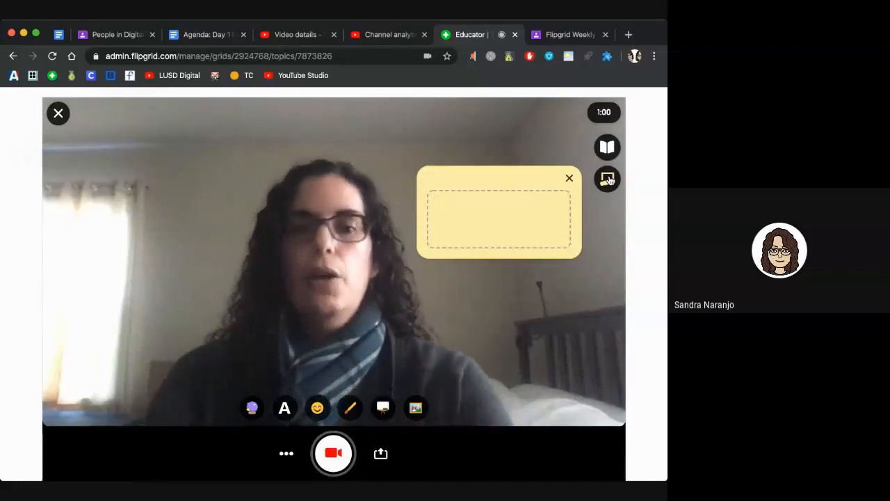
text(students can type a s)
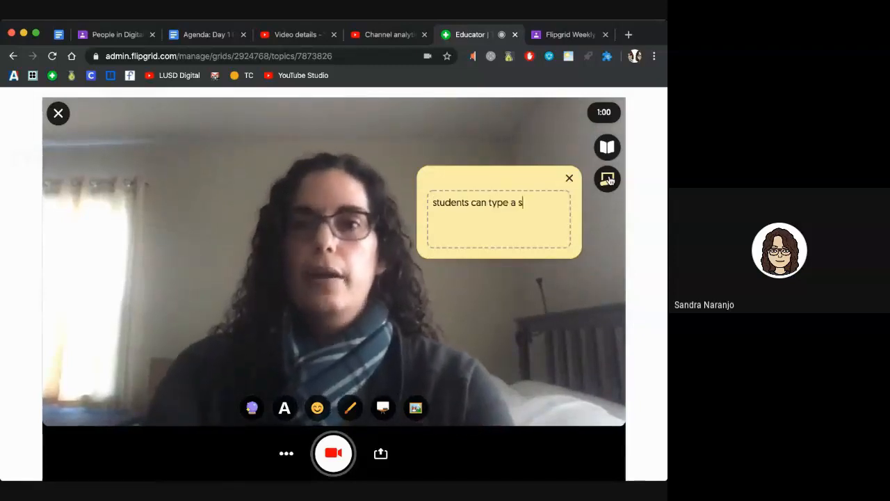
text(cript to)
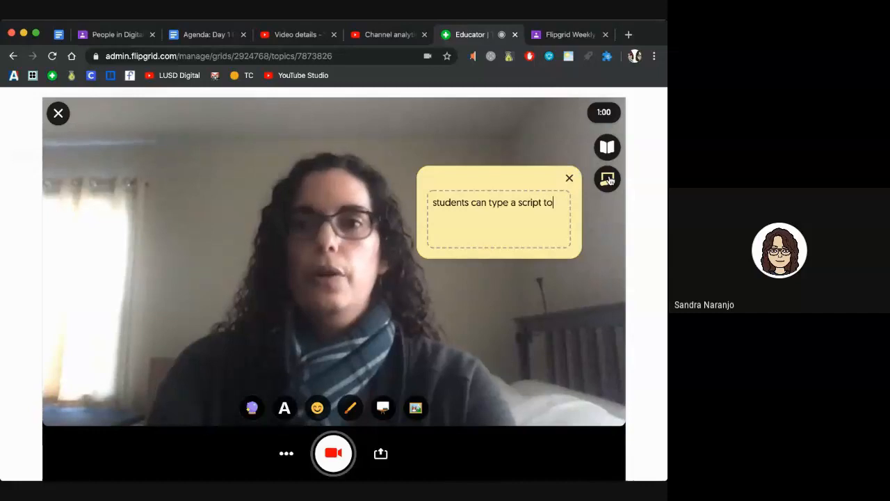
key(BackSpace)
key(BackSpace)
text(or their notes to read)
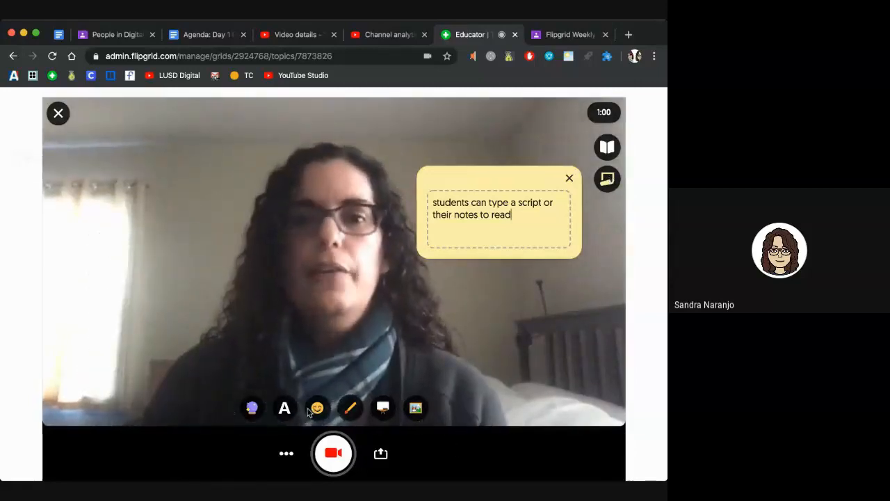
Step: Try the yellow, blue, pink, purple and brown tints, then settle on the pixelated camera filter
click(252, 408)
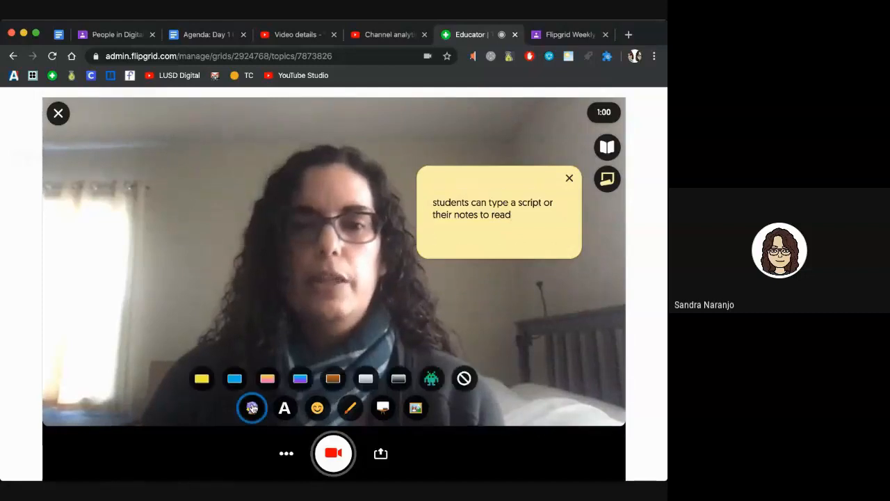
click(201, 379)
click(234, 380)
click(268, 380)
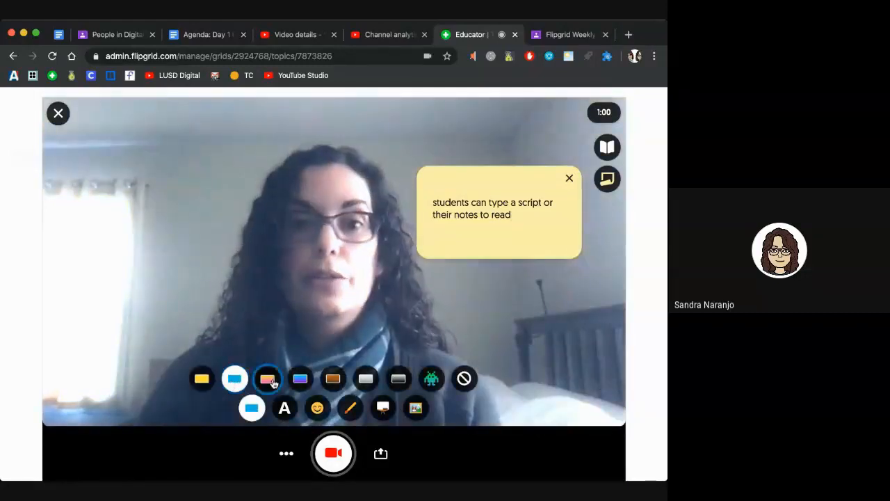
click(300, 379)
click(332, 379)
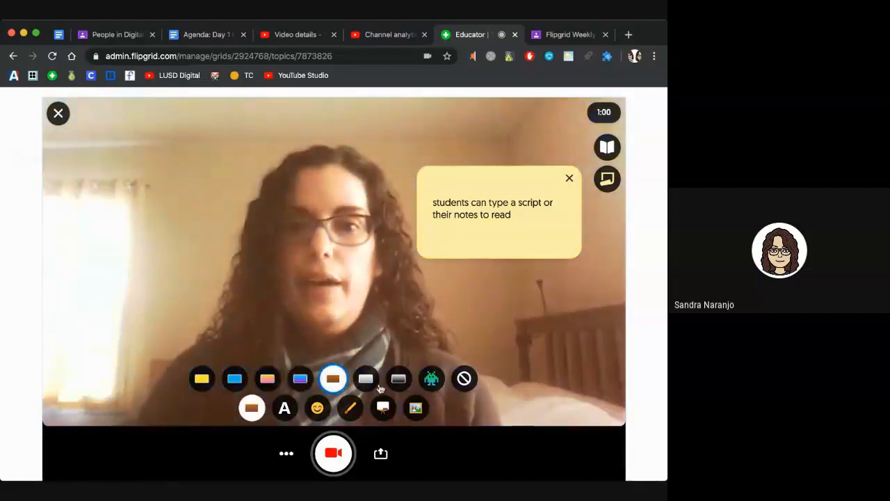
click(431, 378)
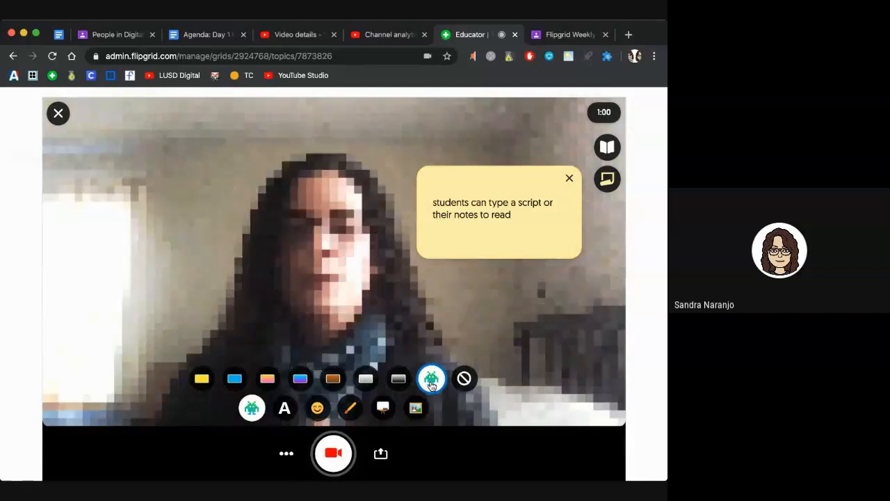
Step: Add an 'add text' caption in black-on-white style over the video
click(286, 410)
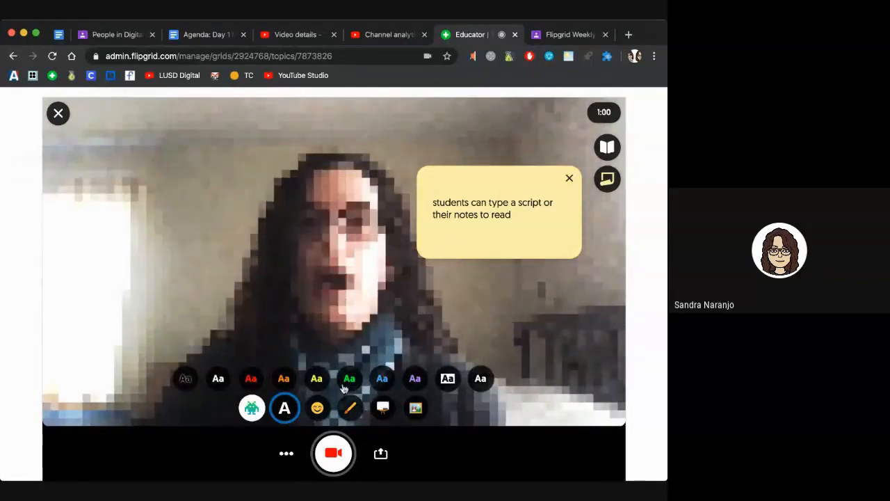
click(448, 378)
click(240, 278)
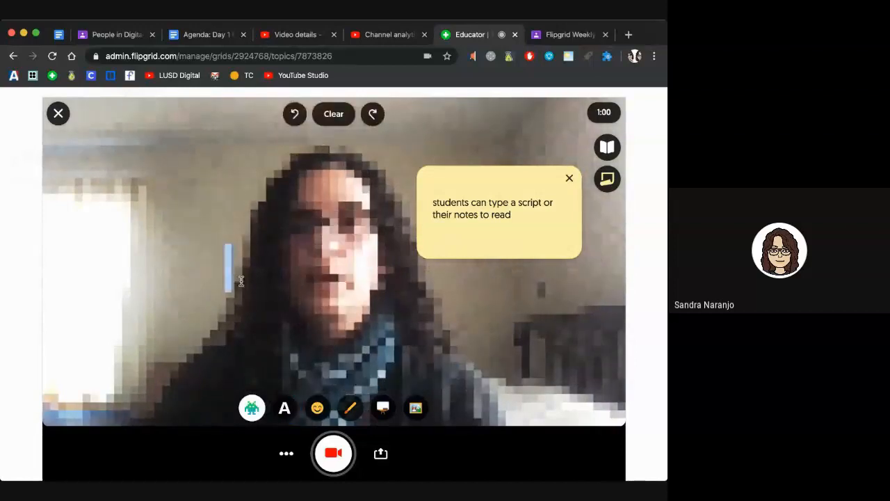
text(add)
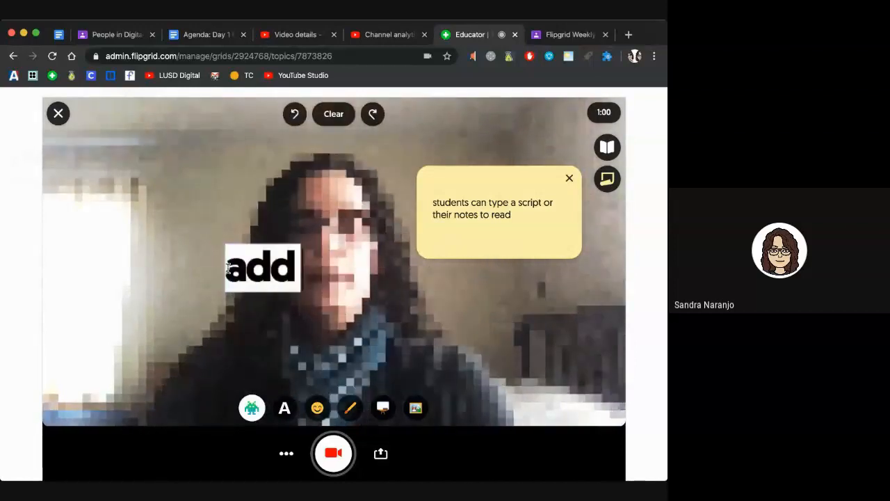
text( text)
drag(252, 247, 106, 153)
click(276, 332)
click(261, 285)
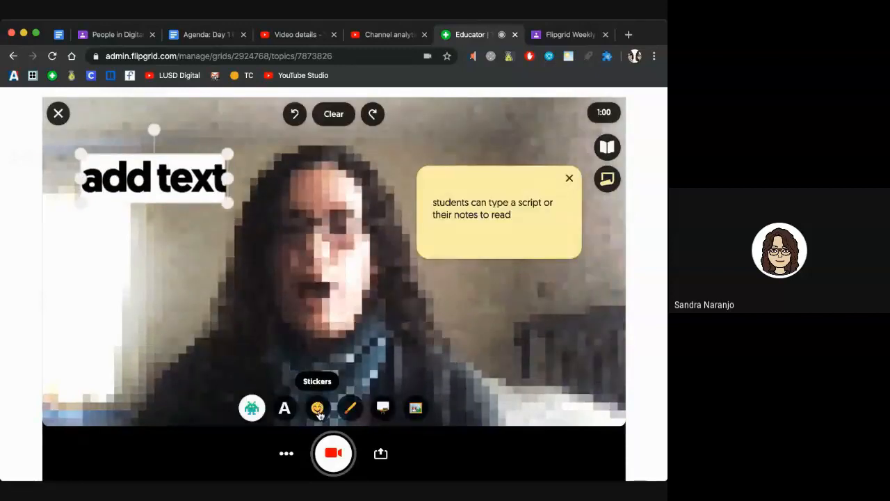
Step: Place a nerd-face sticker, enlarge and move it, then delete it
click(318, 409)
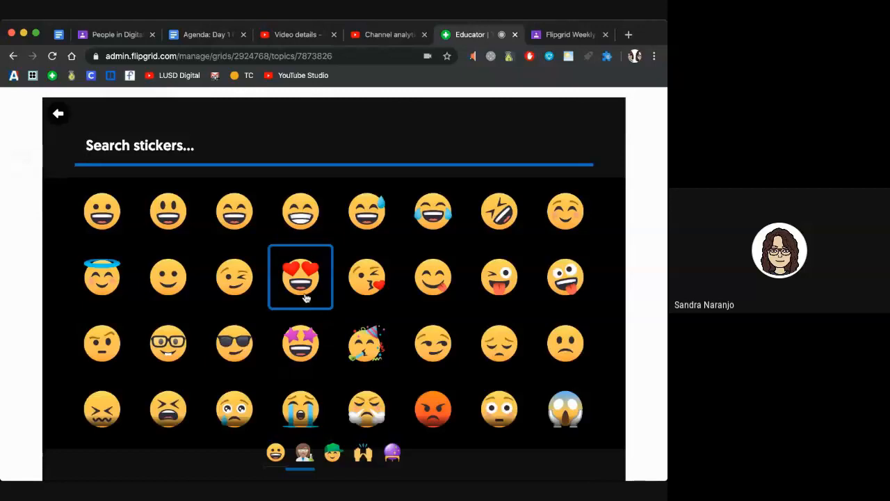
click(180, 357)
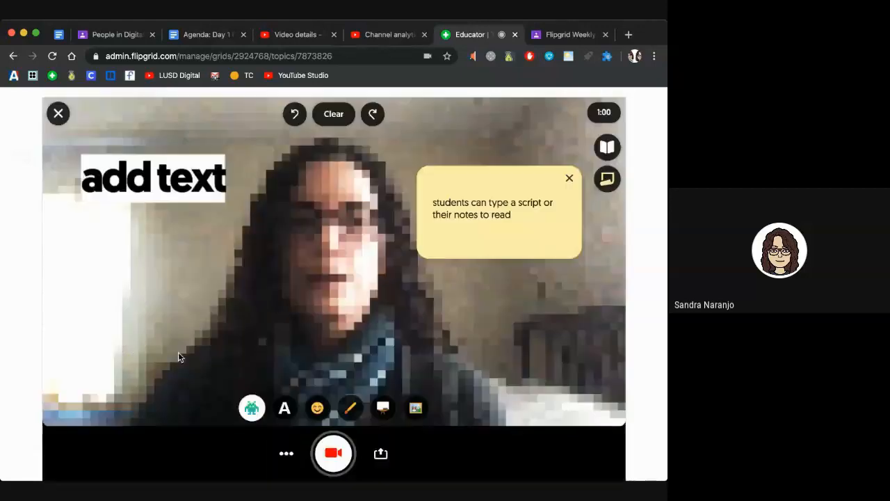
drag(353, 243, 433, 162)
drag(384, 198, 333, 223)
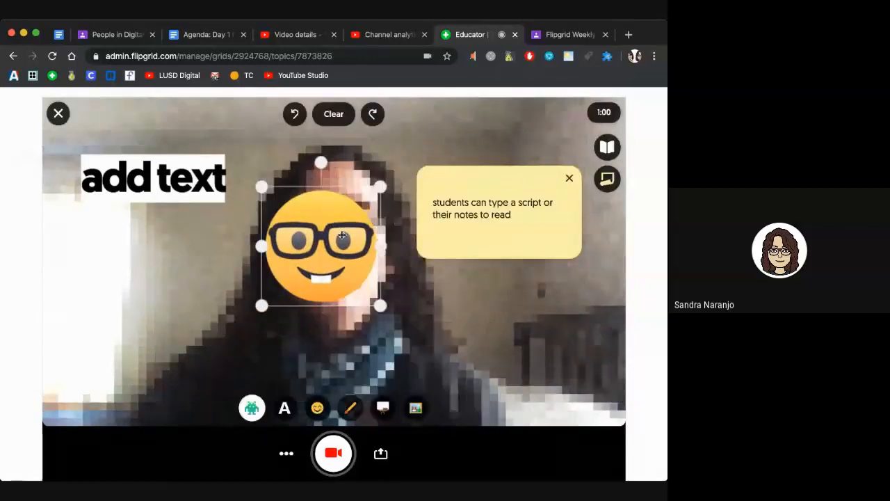
key(BackSpace)
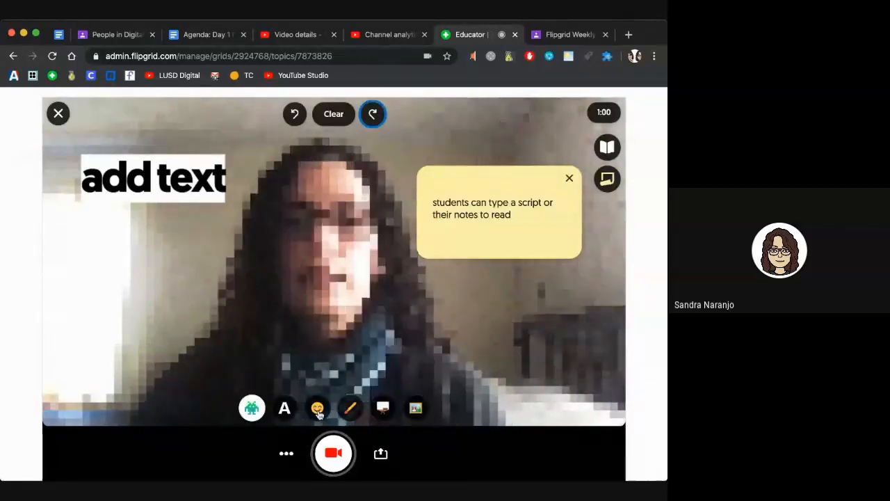
Step: Add the astronaut helmet sticker from the glasses and hats stickers to the video
click(318, 408)
click(333, 453)
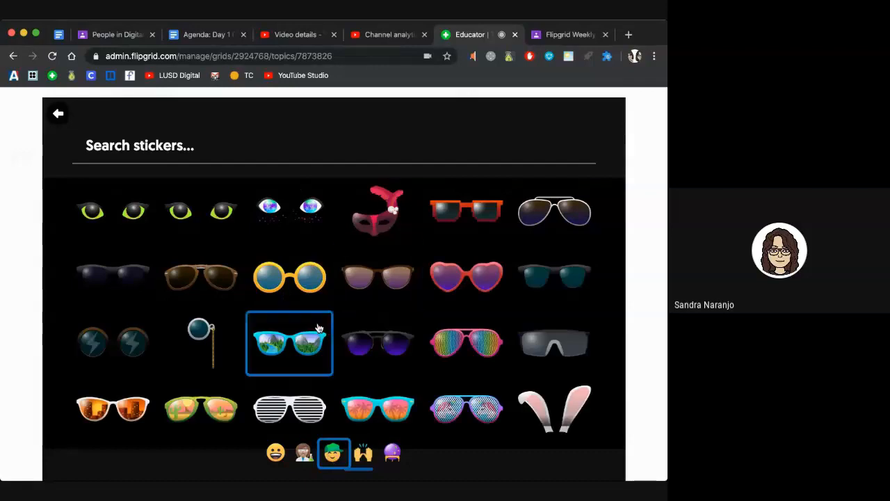
scroll(318, 328, down, 5)
scroll(318, 327, down, 1)
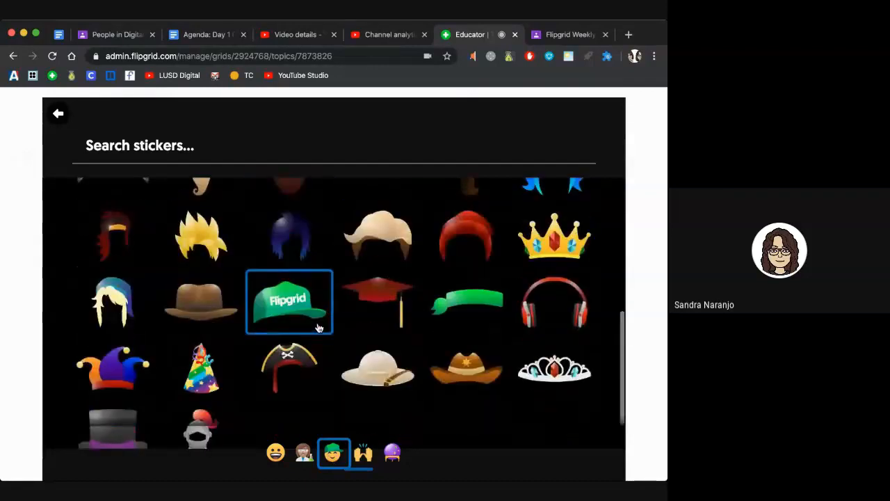
scroll(319, 328, down, 3)
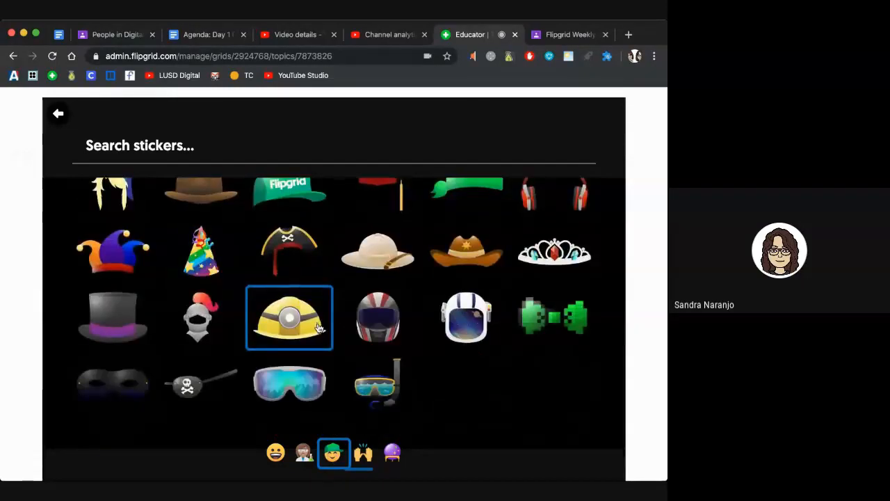
click(468, 325)
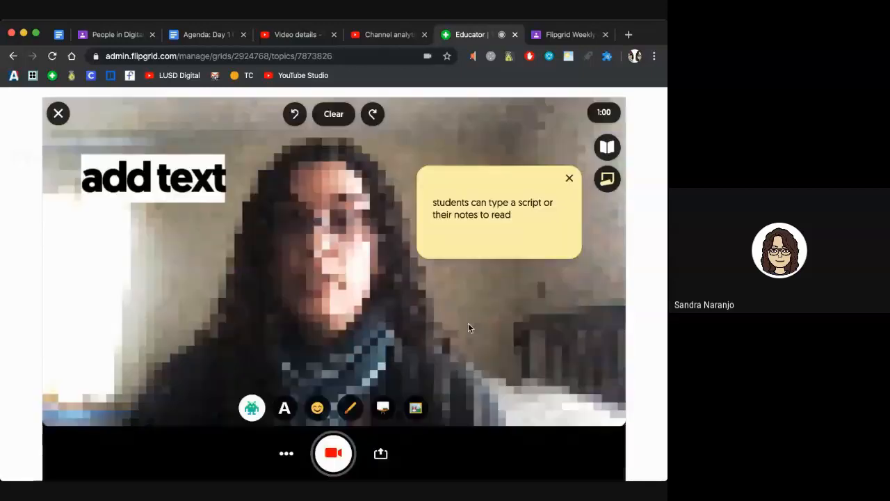
drag(327, 226, 314, 196)
click(351, 408)
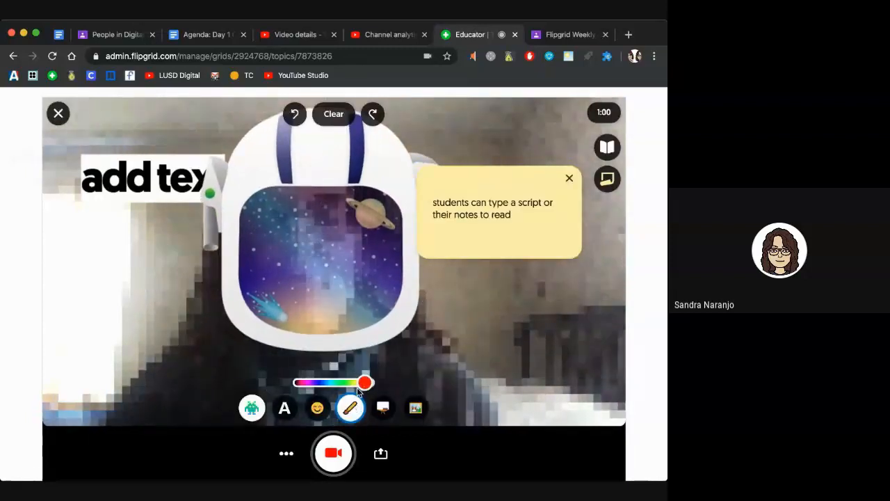
drag(364, 382, 327, 384)
mouse_move(478, 308)
mouse_down()
mouse_move(483, 370)
mouse_move(496, 337)
mouse_move(498, 378)
mouse_up()
drag(518, 342, 518, 360)
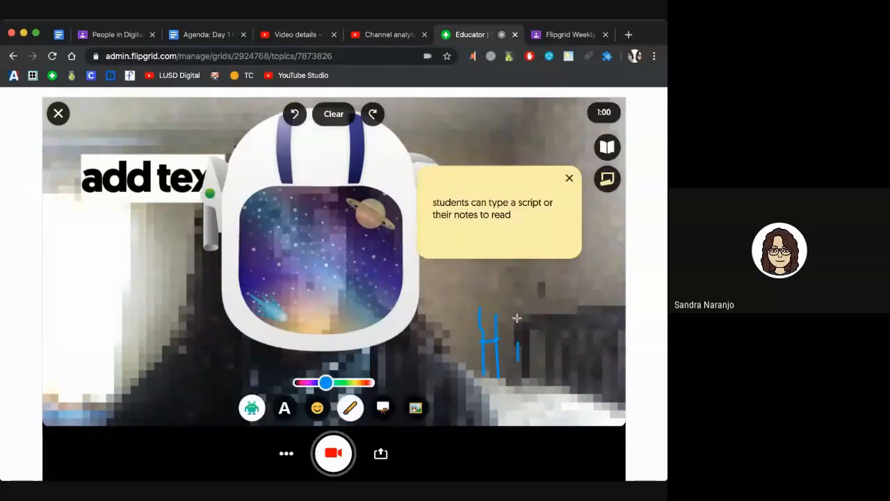
click(517, 318)
click(383, 409)
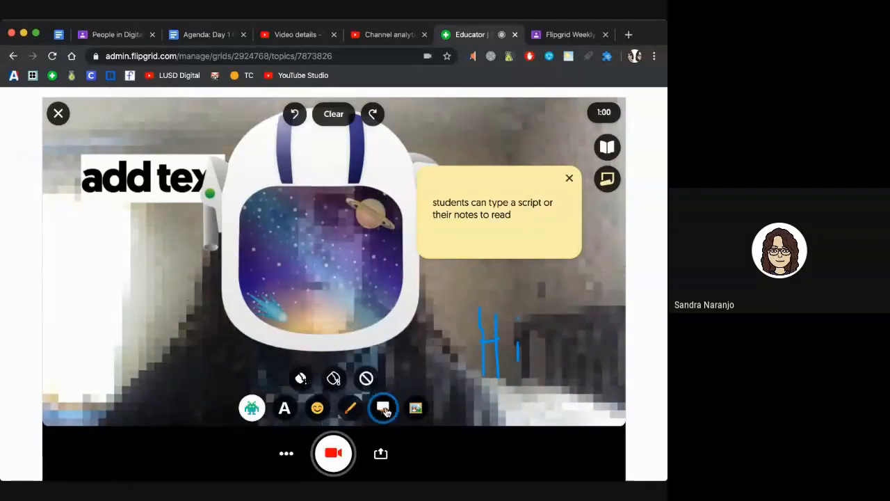
click(333, 378)
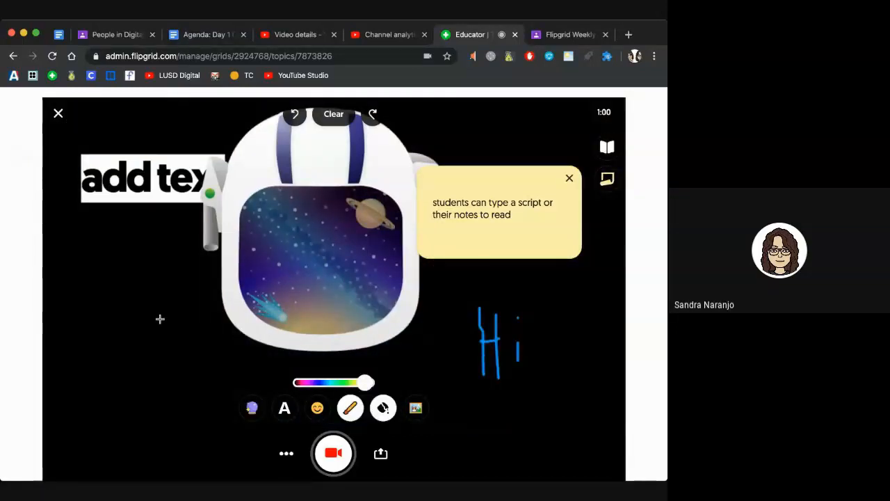
mouse_move(70, 270)
mouse_down()
mouse_move(69, 310)
mouse_move(73, 291)
mouse_move(76, 301)
mouse_move(117, 294)
mouse_up()
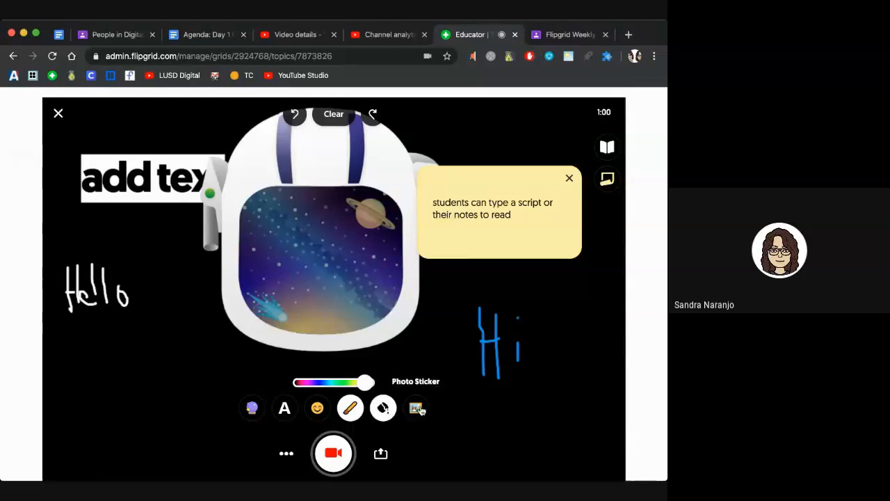
click(417, 409)
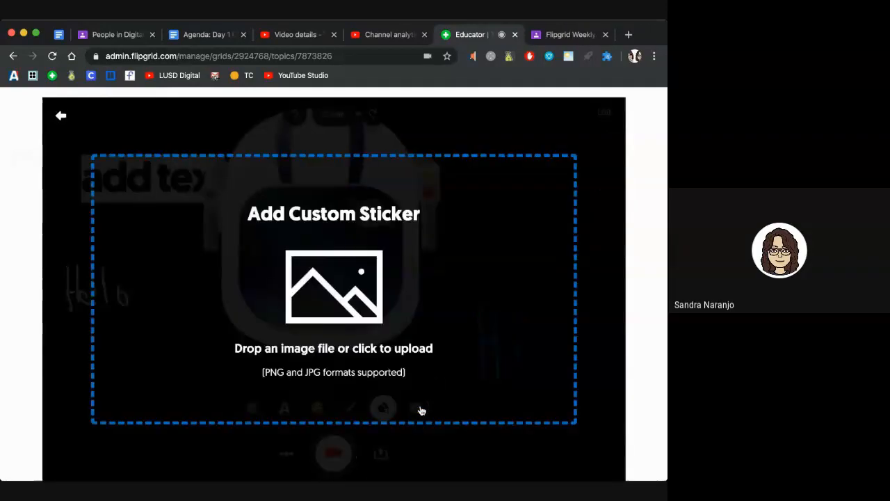
click(60, 115)
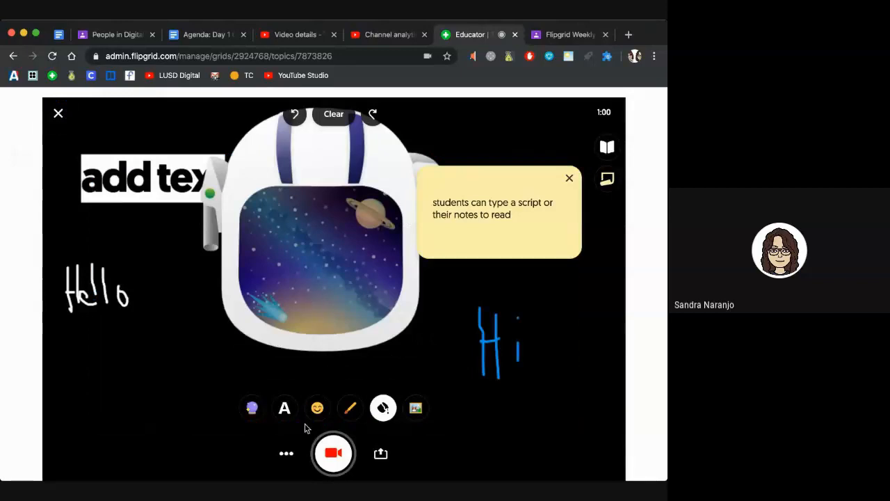
Step: Record the clip in two parts, ending paused with 0:49 of the minute remaining
click(334, 453)
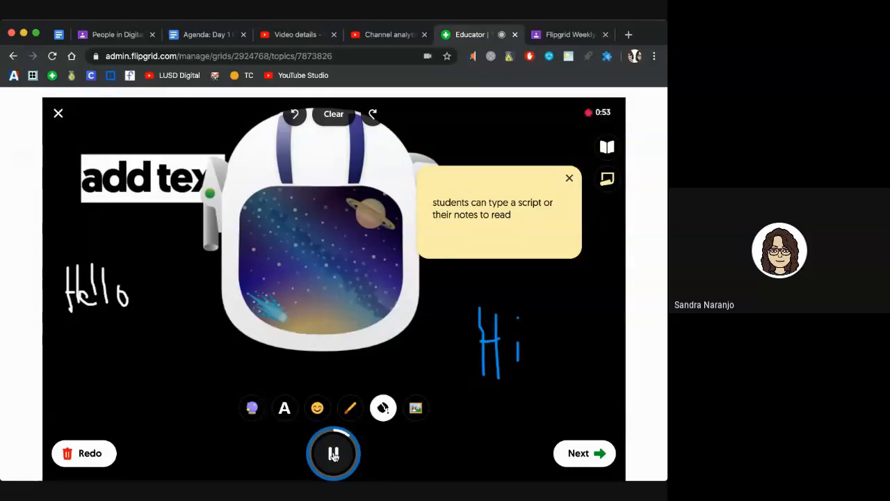
click(334, 454)
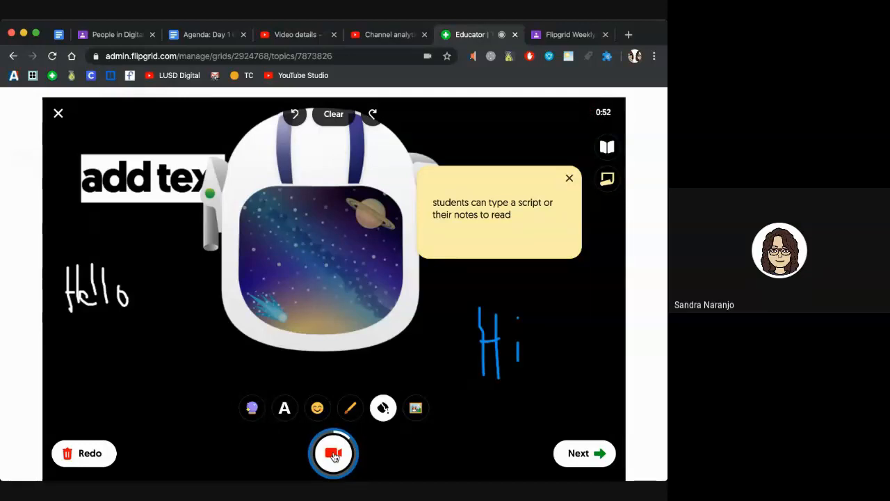
click(334, 454)
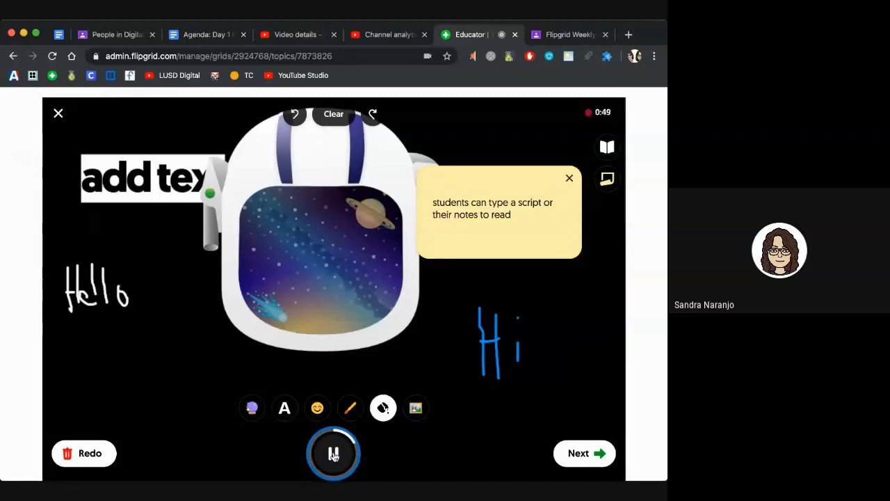
click(334, 454)
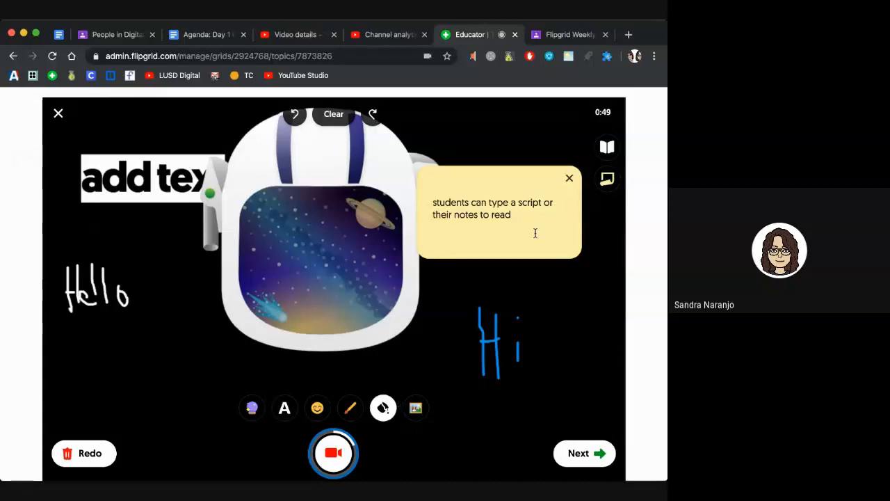
Step: Finish the clip and set up the cover selfie with the astronaut helmet and pixelated effect
click(577, 454)
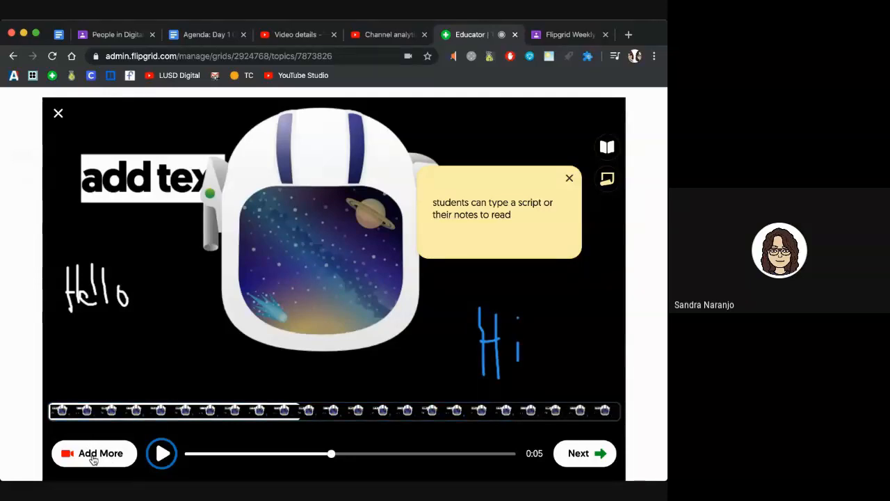
click(576, 460)
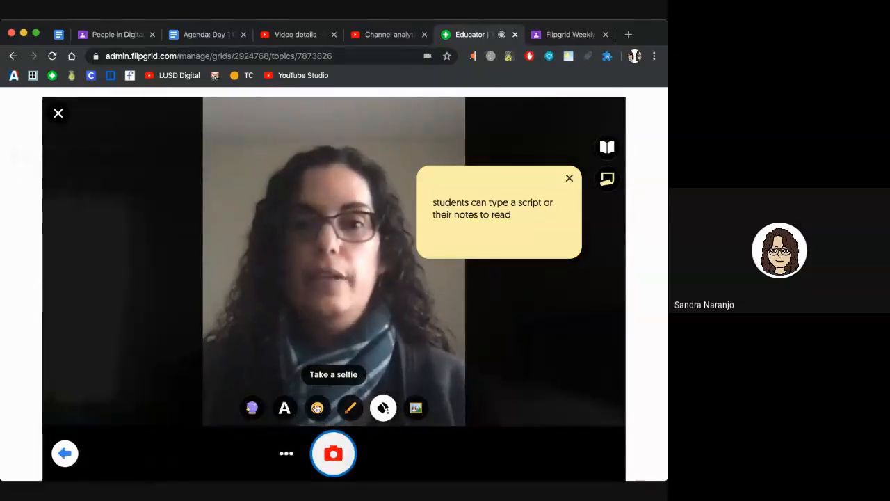
click(317, 407)
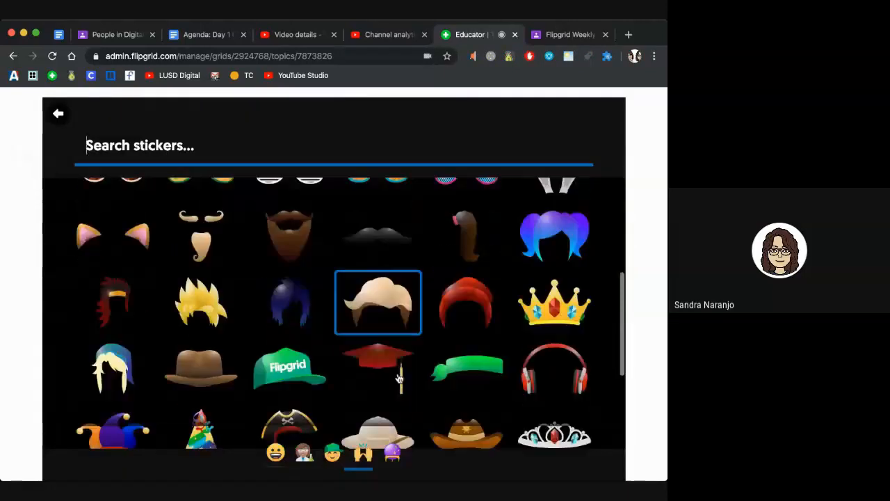
scroll(400, 379, down, 3)
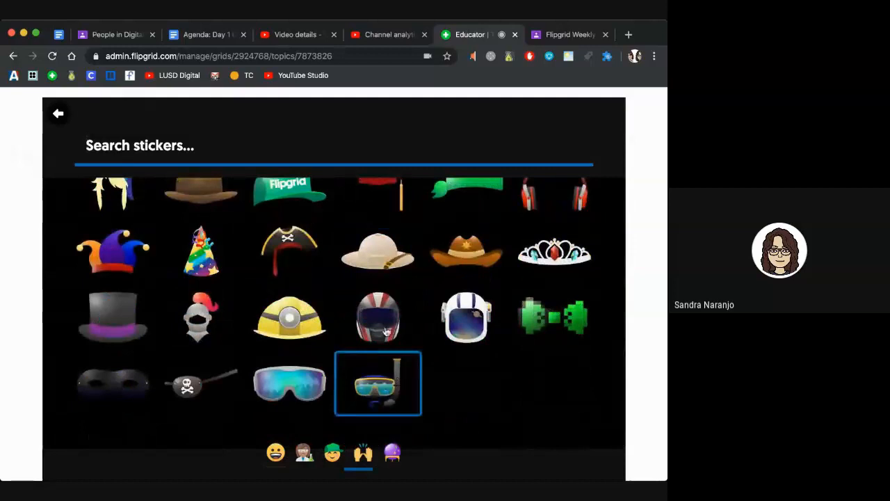
click(474, 327)
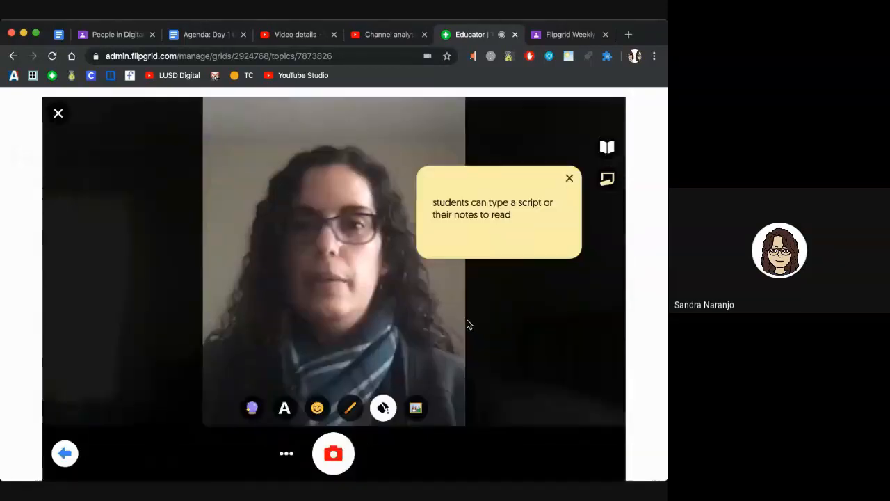
click(431, 378)
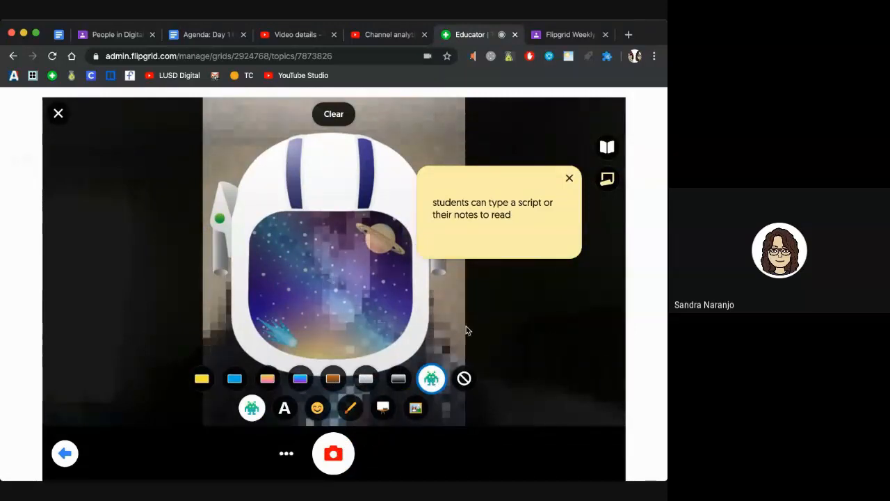
Step: Take the selfie, compare grey, blue-purple and pink filters, then return to the pixelated effect
click(333, 456)
click(365, 379)
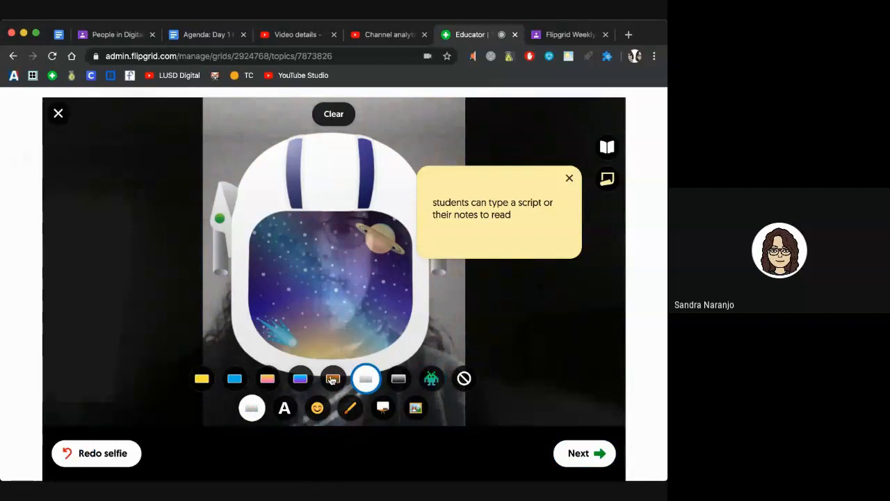
click(299, 379)
click(267, 379)
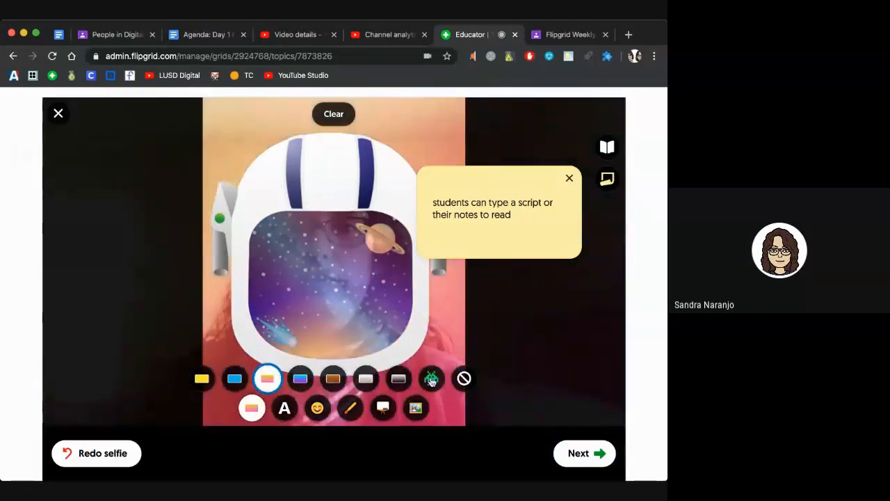
click(431, 379)
Step: Add an enlarged grinning emoji sticker inside the helmet and continue to the submit form
click(315, 412)
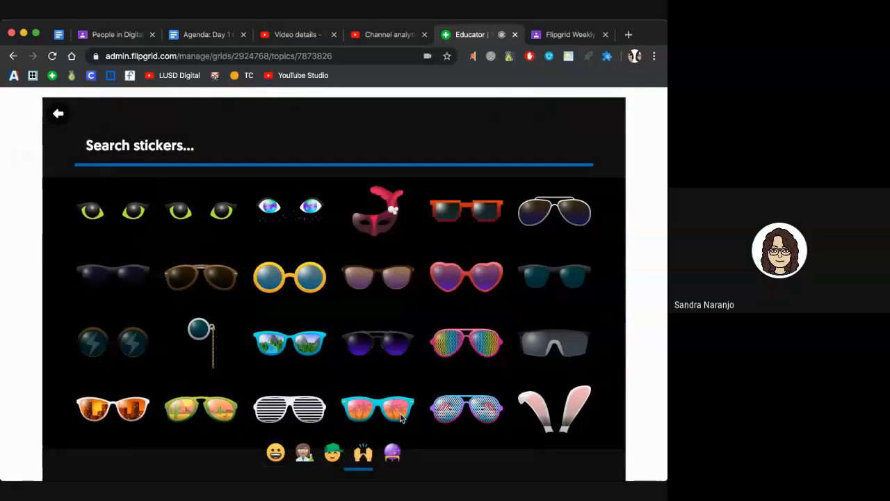
scroll(403, 346, down, 10)
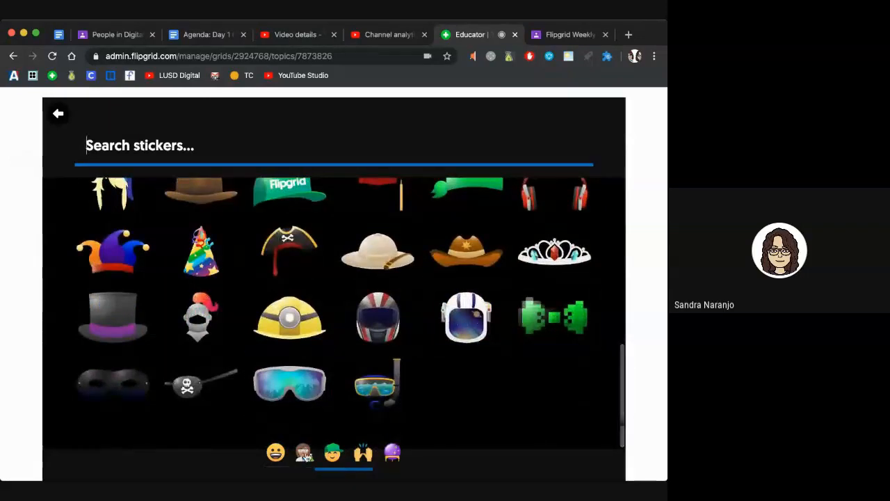
click(276, 455)
click(101, 210)
drag(353, 281, 404, 340)
drag(367, 311, 335, 310)
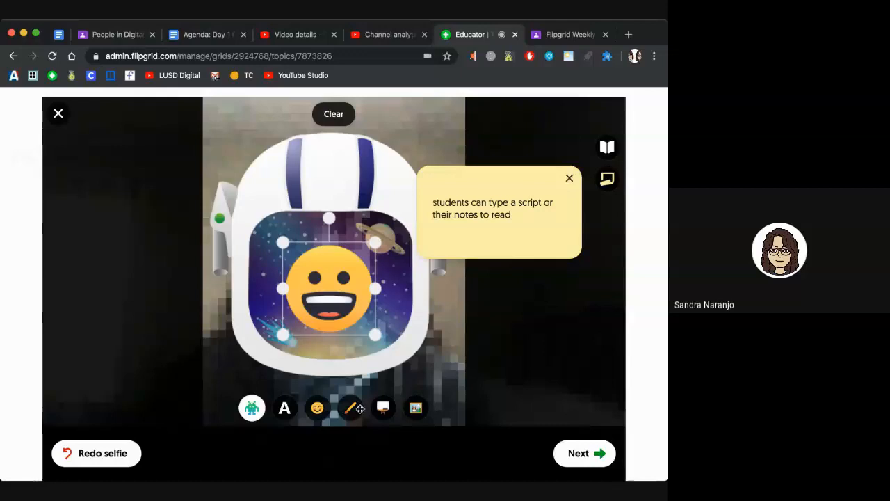
click(578, 454)
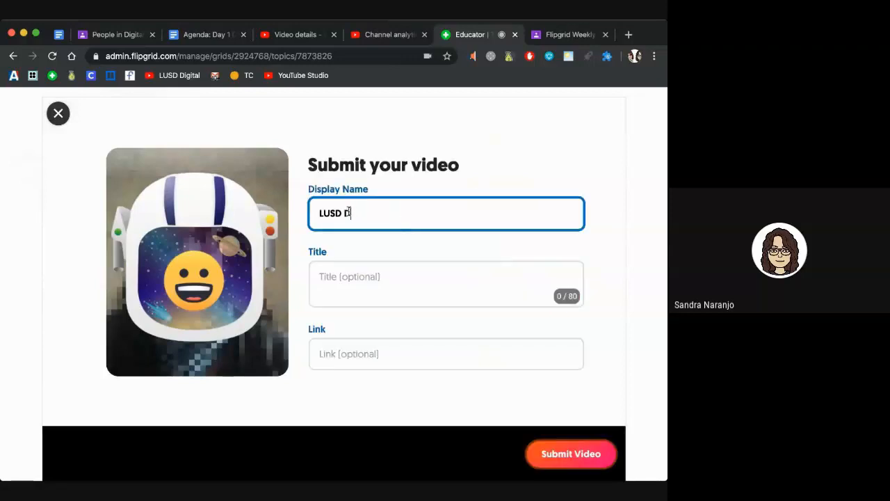
Step: Title the video '#weeklycheckin' and submit it to the topic
click(351, 276)
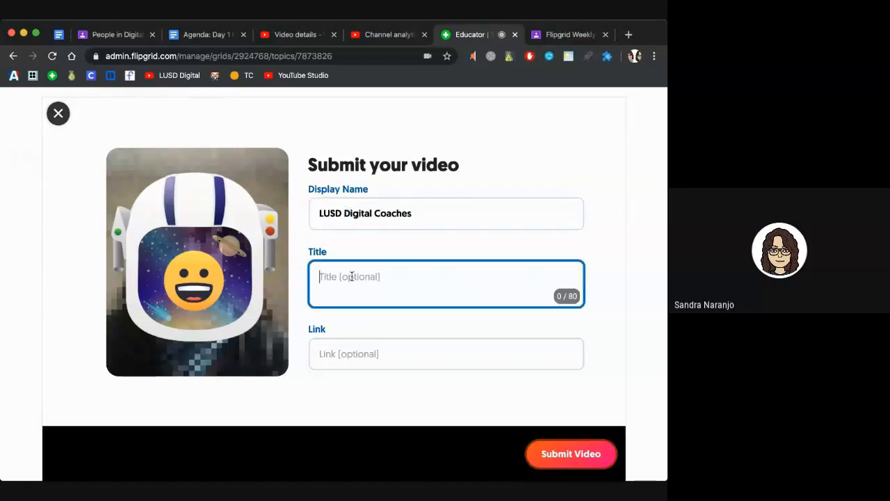
text(#weeklycheckin)
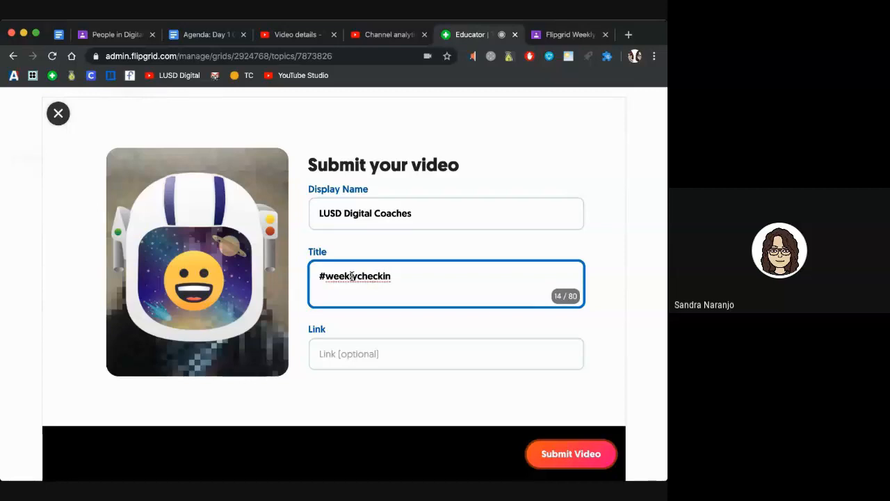
click(324, 357)
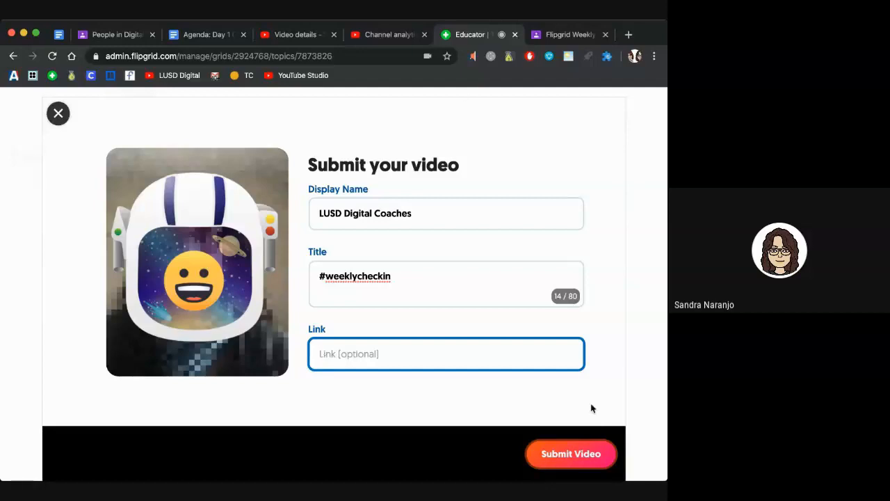
click(554, 458)
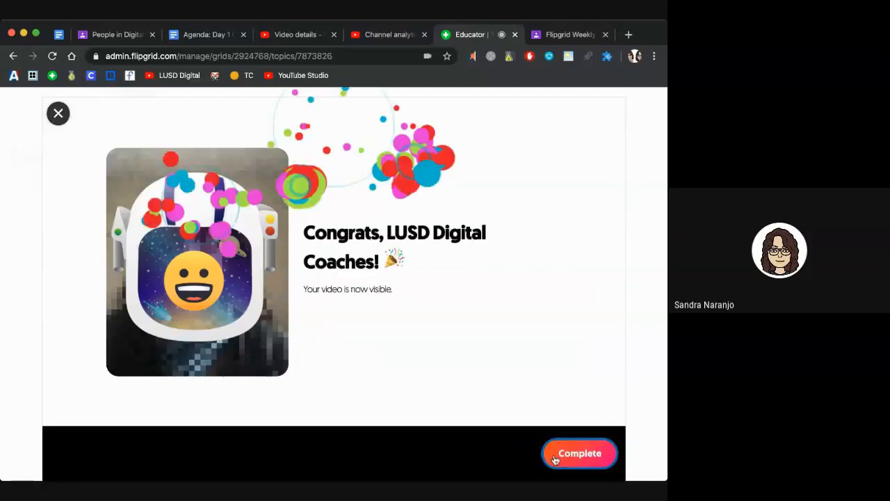
Step: Complete the submission and open the new response from the topic's Responses list
click(551, 458)
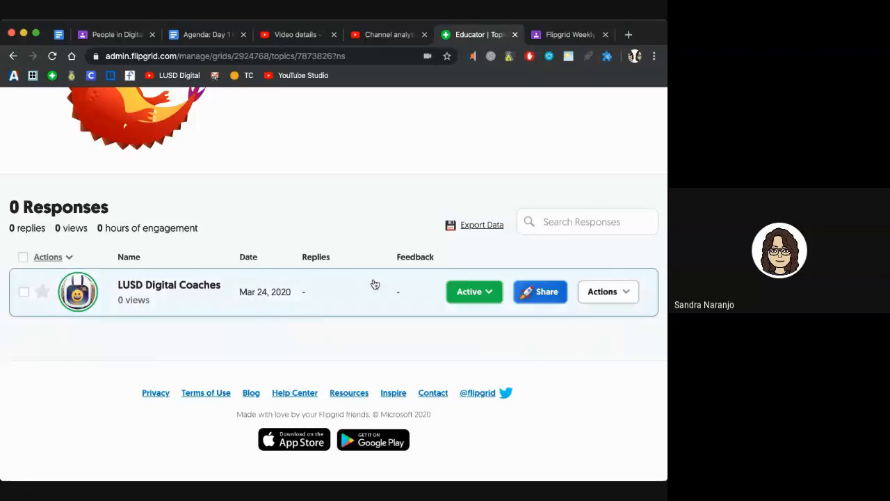
key(super+Tab)
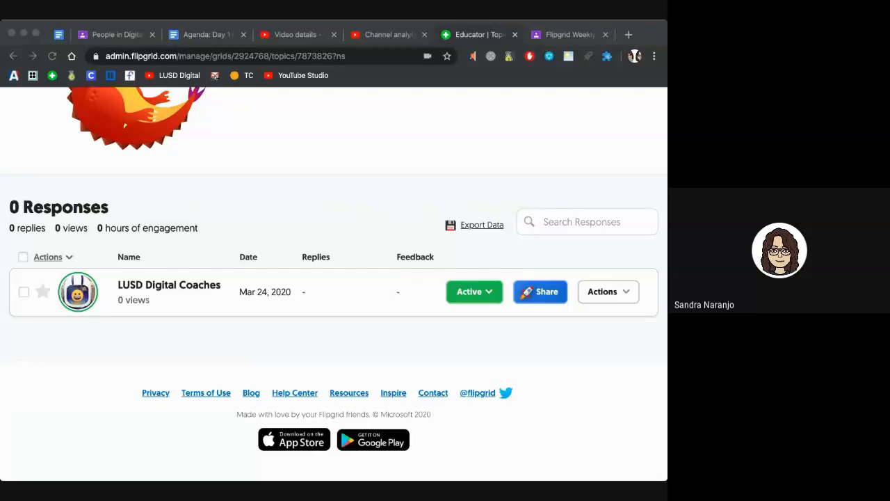
click(223, 308)
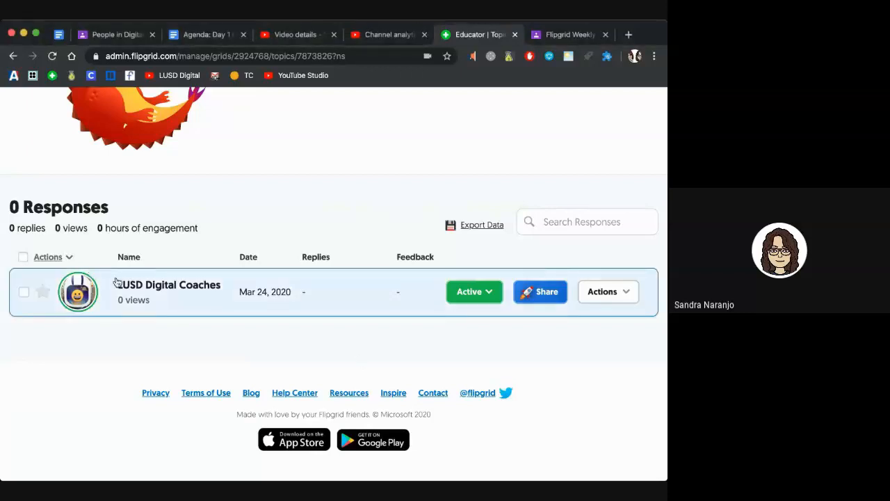
click(138, 292)
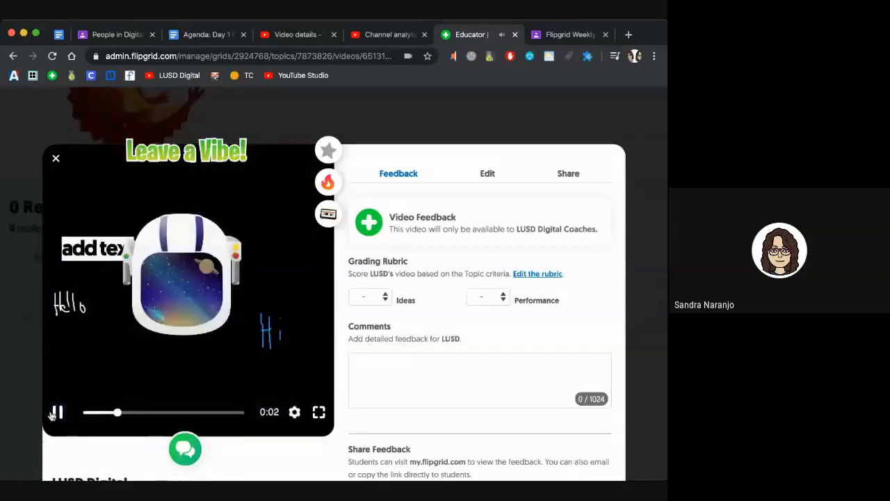
Step: Scroll the response feedback page and select its display name and heading text
scroll(352, 366, down, 3)
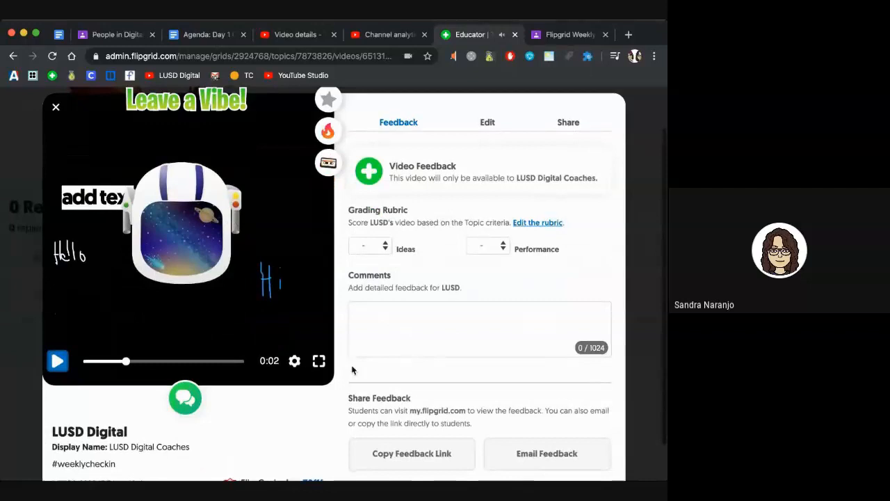
drag(109, 404, 190, 411)
drag(131, 390, 57, 381)
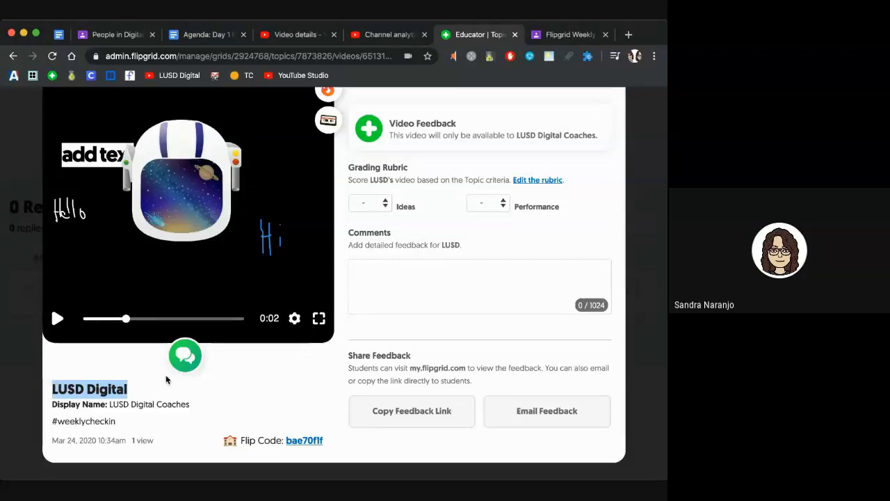
scroll(190, 341, up, 3)
scroll(184, 348, down, 3)
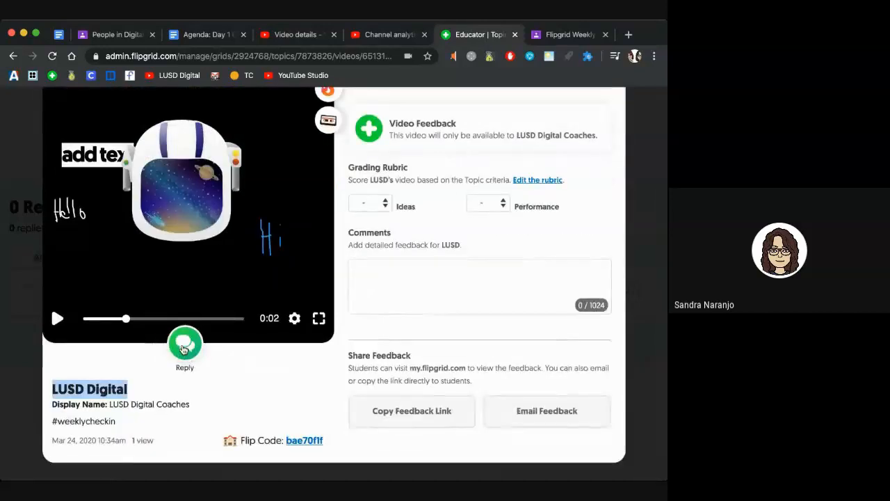
Step: Open and close the video reply recorder, then pause the response video at 0:02
click(185, 346)
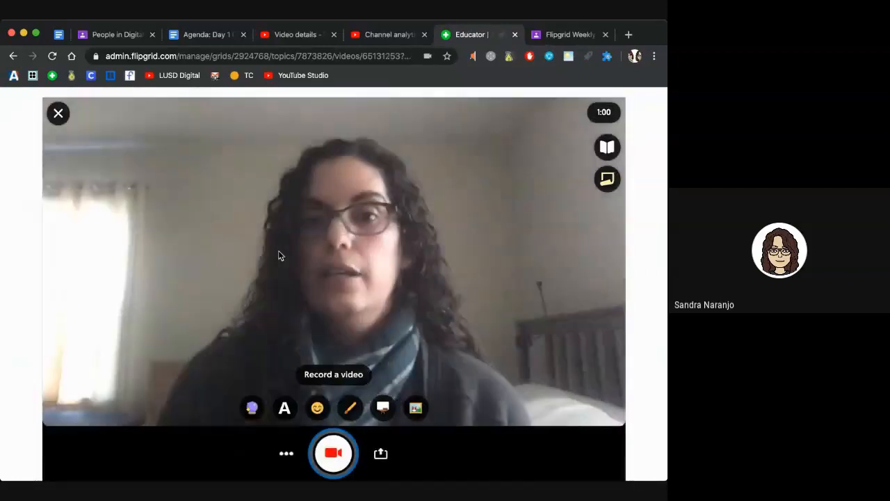
click(58, 114)
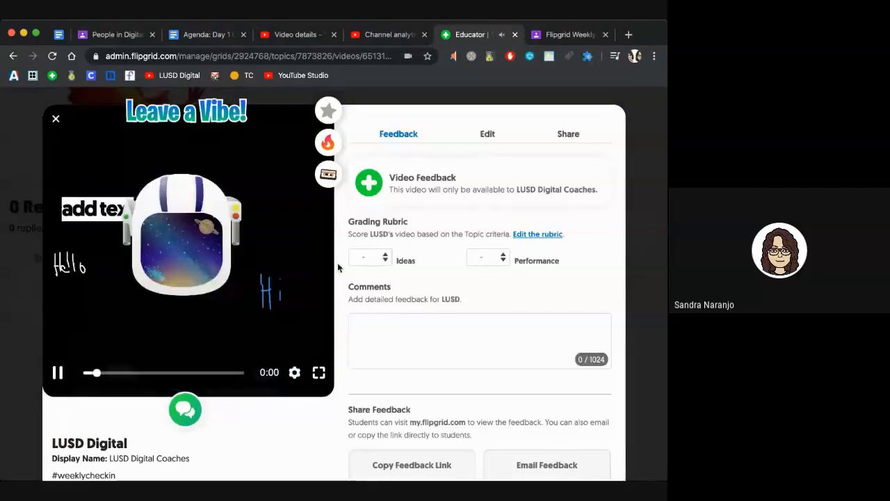
click(59, 373)
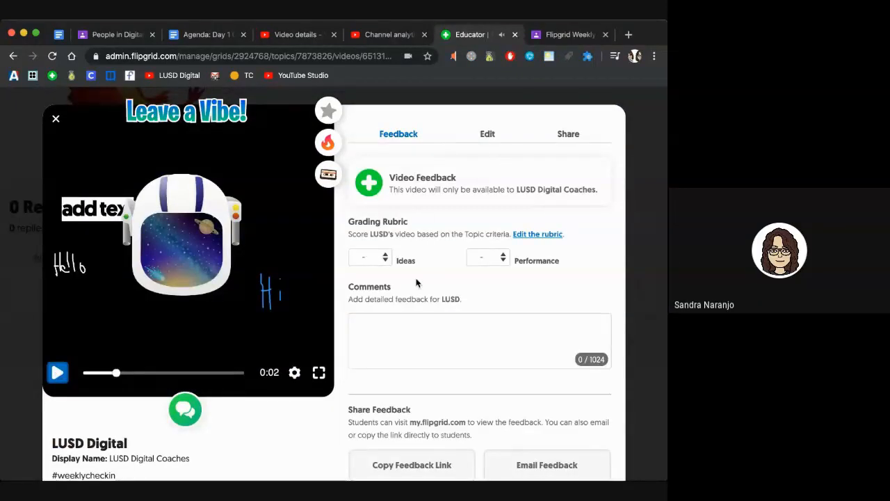
scroll(419, 285, down, 2)
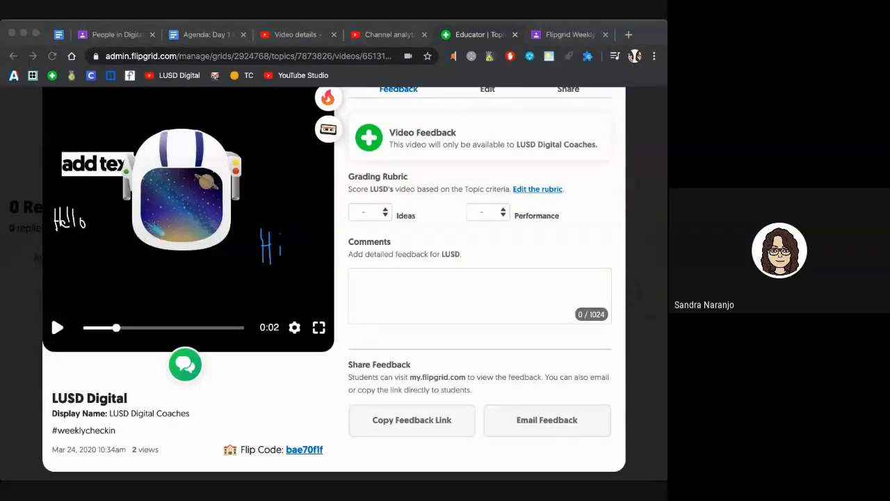
click(313, 401)
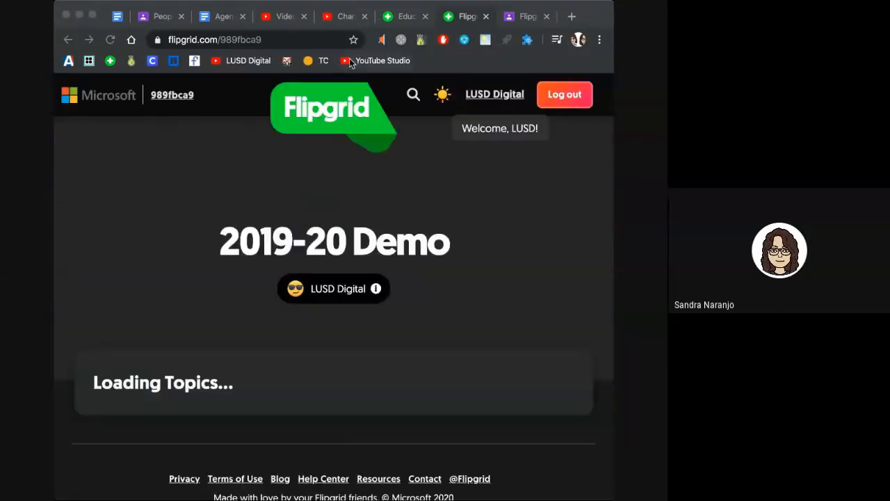
scroll(222, 311, down, 3)
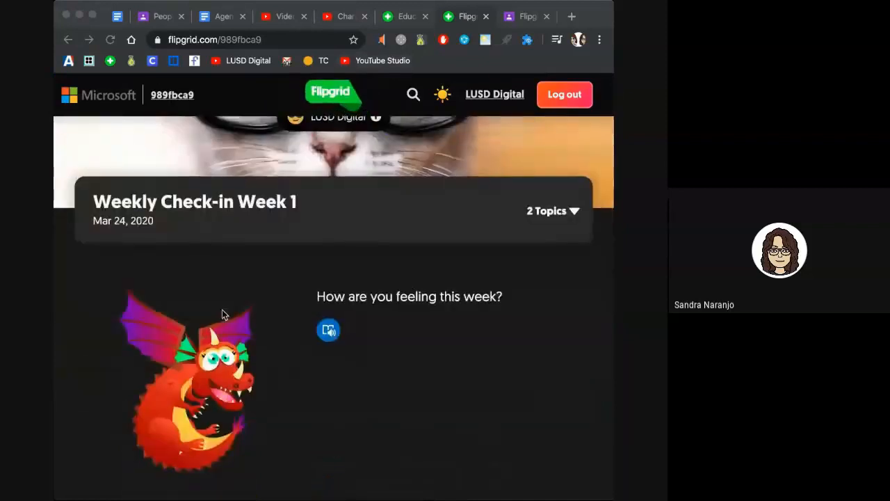
scroll(175, 286, down, 5)
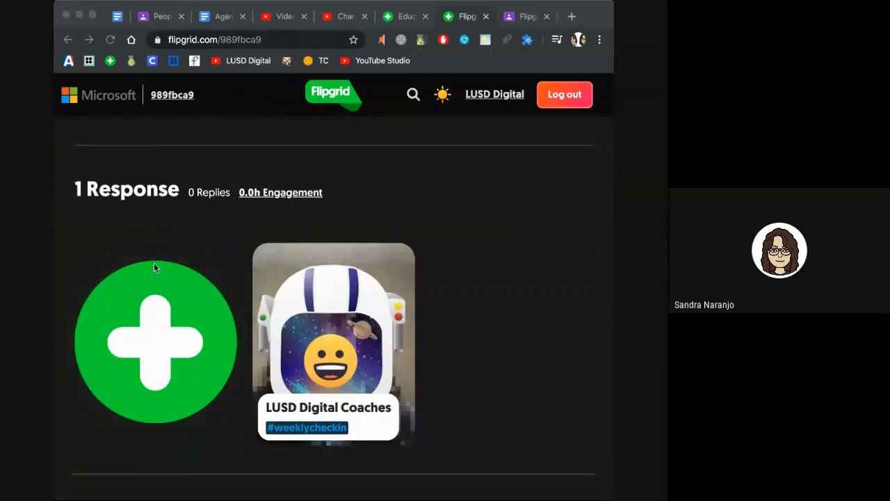
scroll(154, 264, up, 3)
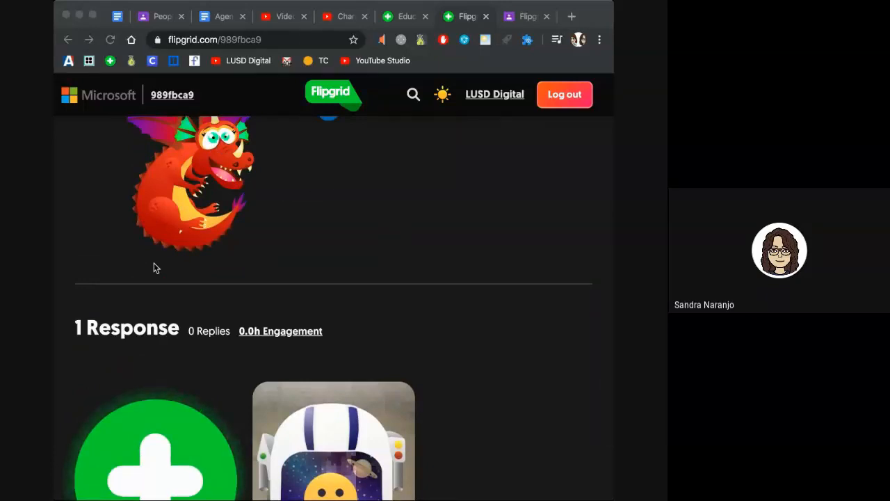
scroll(153, 265, up, 5)
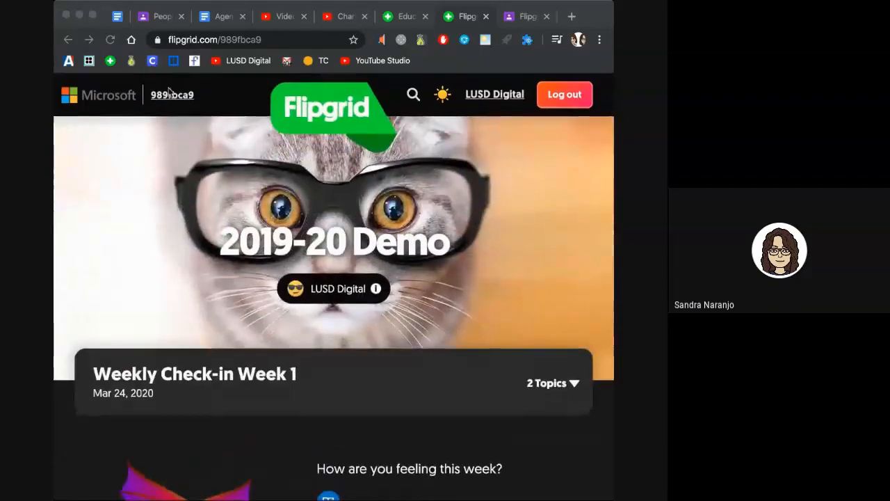
click(169, 96)
click(171, 96)
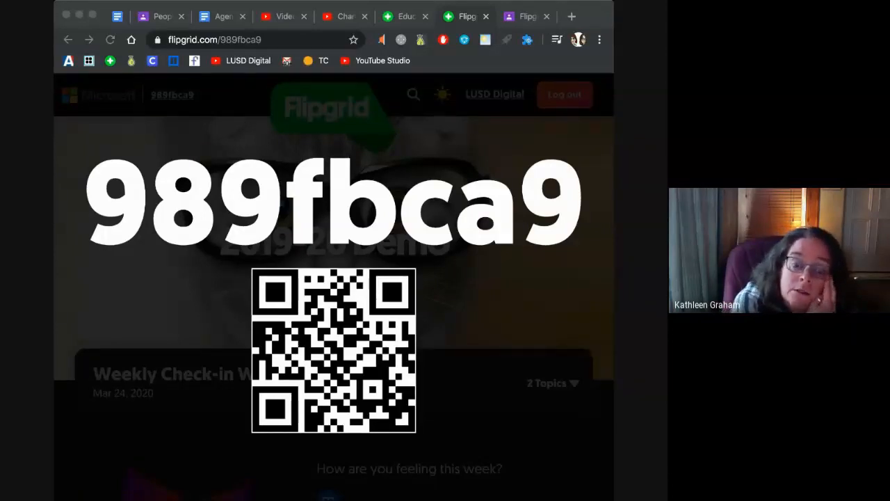
click(248, 96)
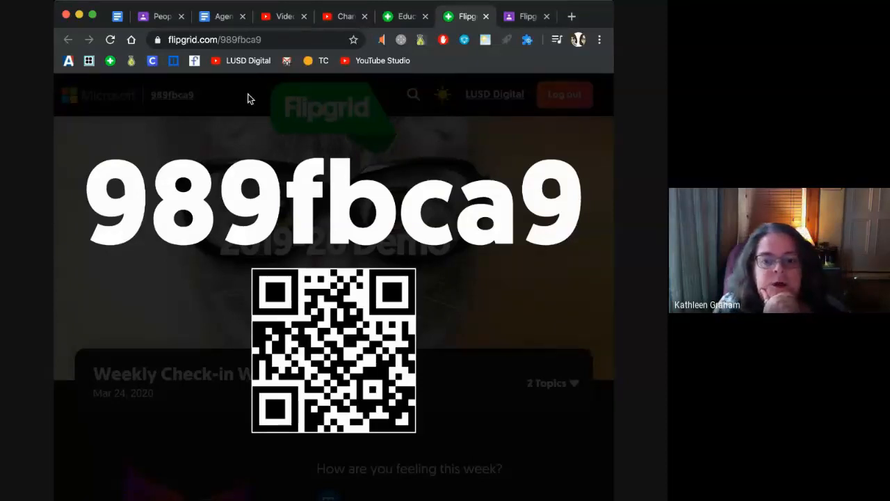
key(super+Tab)
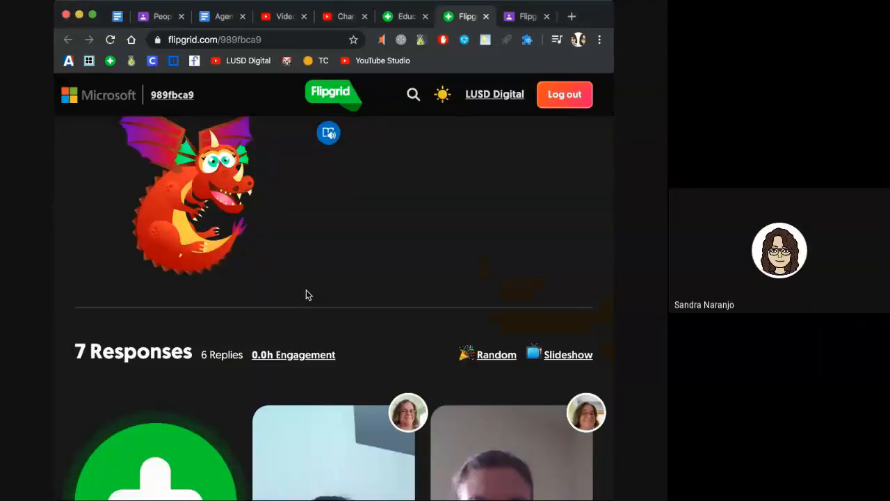
Step: Widen the browser window so the topic's response tiles enlarge
scroll(306, 291, down, 2)
scroll(306, 291, down, 5)
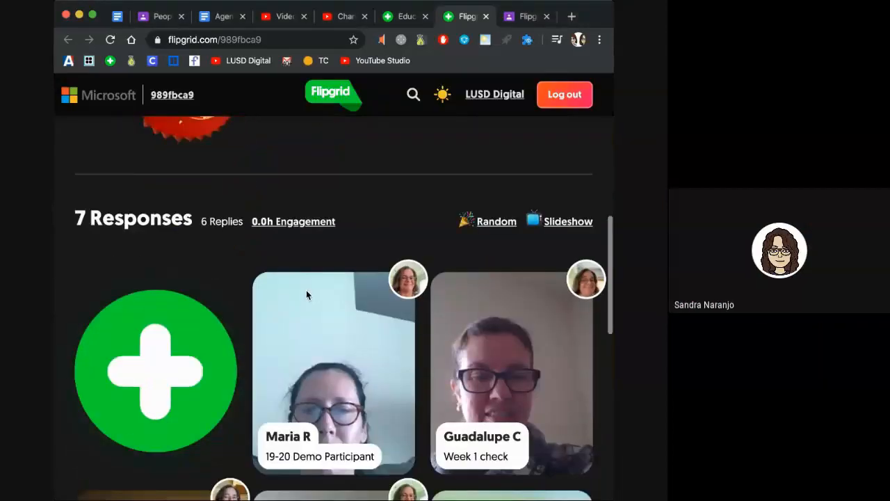
scroll(306, 292, down, 4)
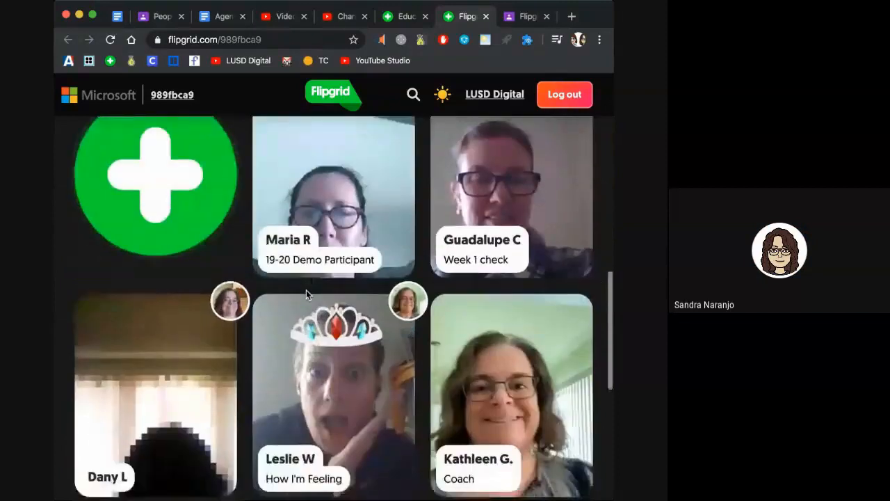
drag(57, 497, 1, 497)
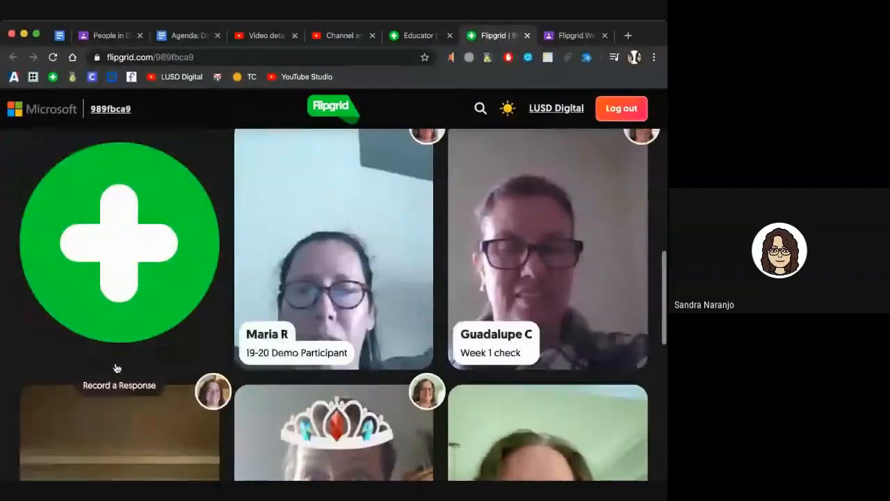
Step: Browse the seven posted responses, including 'Week 1 check' and 'How I'm Feeling'
scroll(116, 369, up, 1)
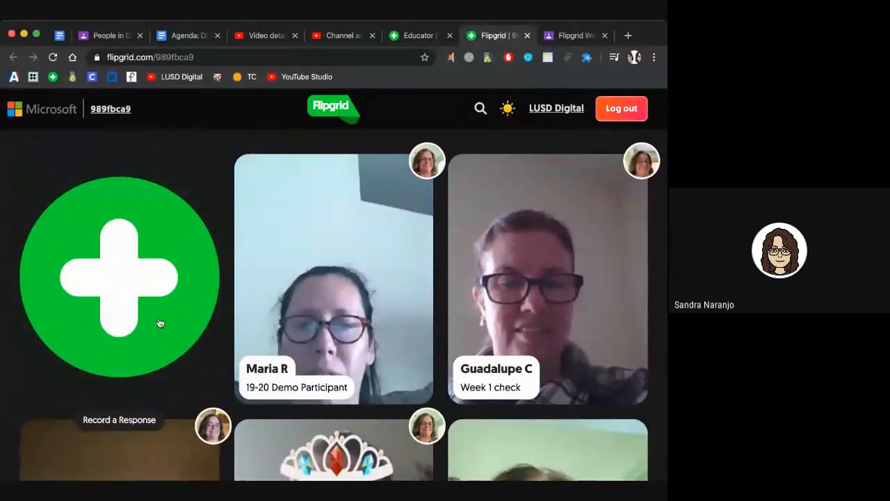
scroll(159, 322, down, 5)
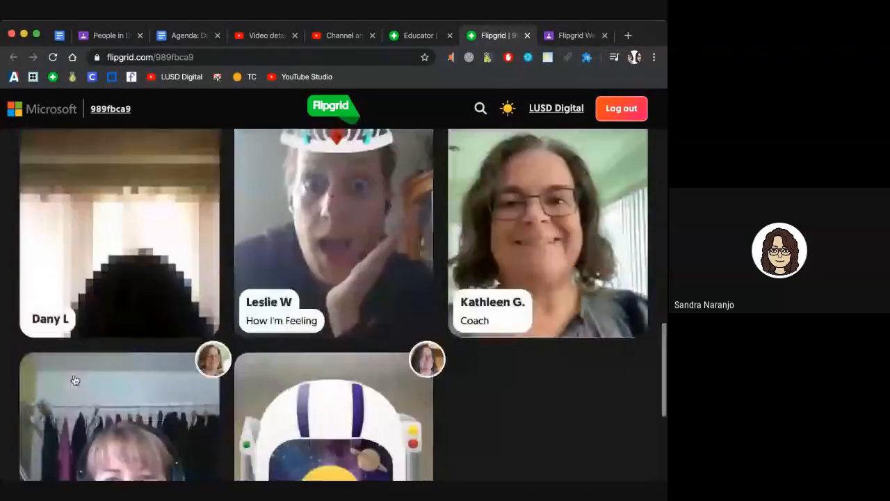
scroll(75, 380, down, 4)
scroll(75, 380, up, 2)
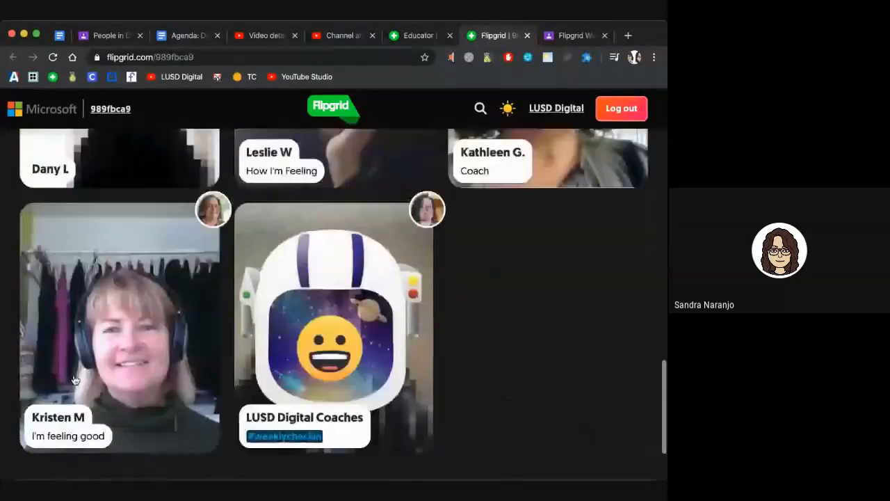
scroll(75, 379, up, 5)
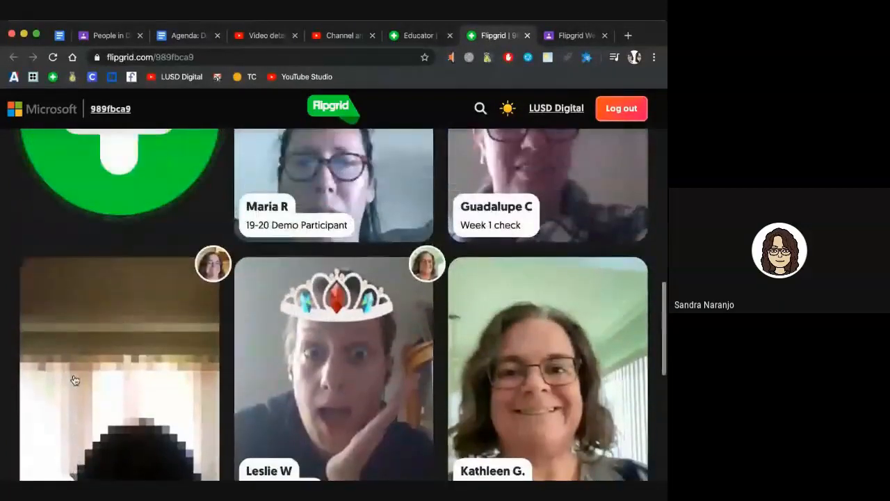
scroll(75, 379, up, 3)
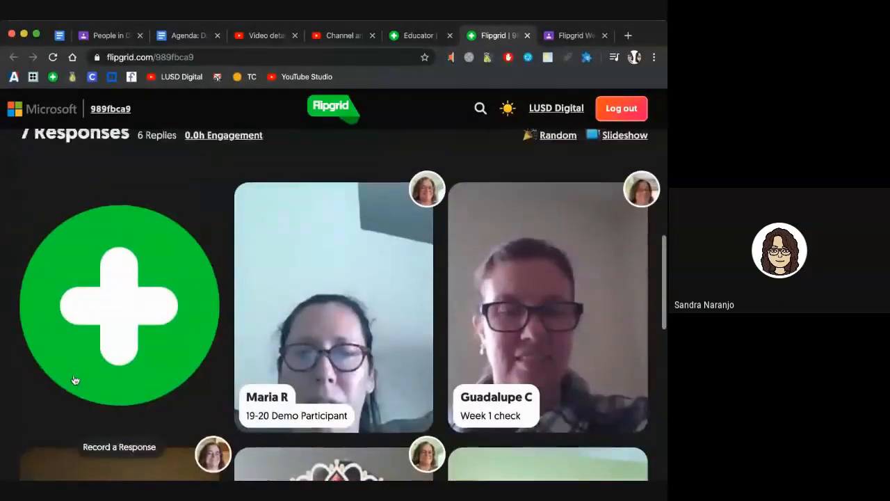
scroll(75, 379, up, 1)
scroll(75, 380, down, 2)
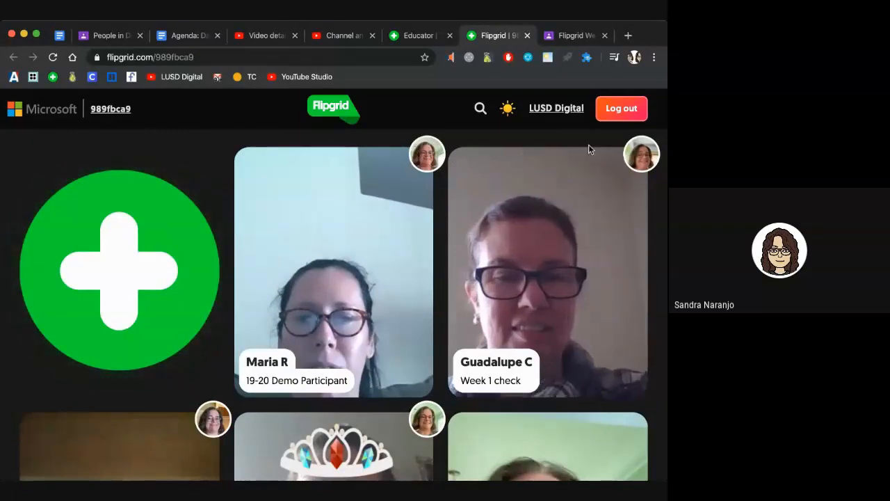
scroll(375, 274, down, 3)
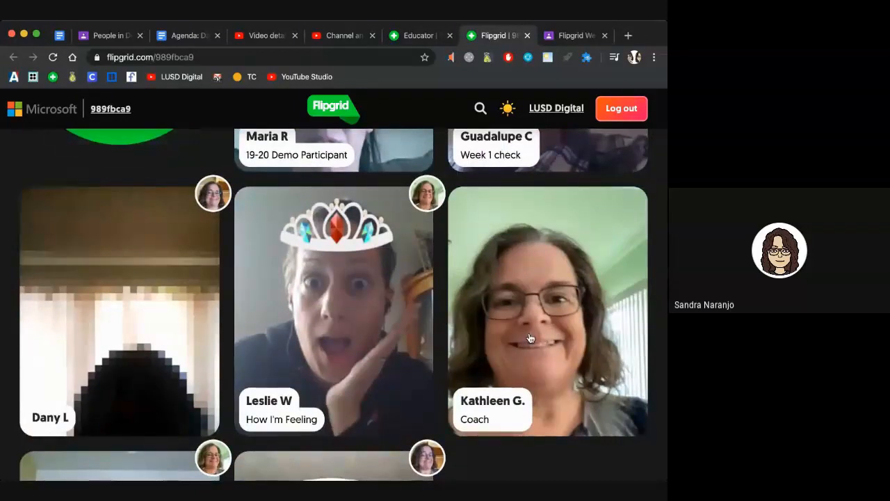
Step: Play the Coach response, pause it at 0:16, and start a video reply to it
click(536, 323)
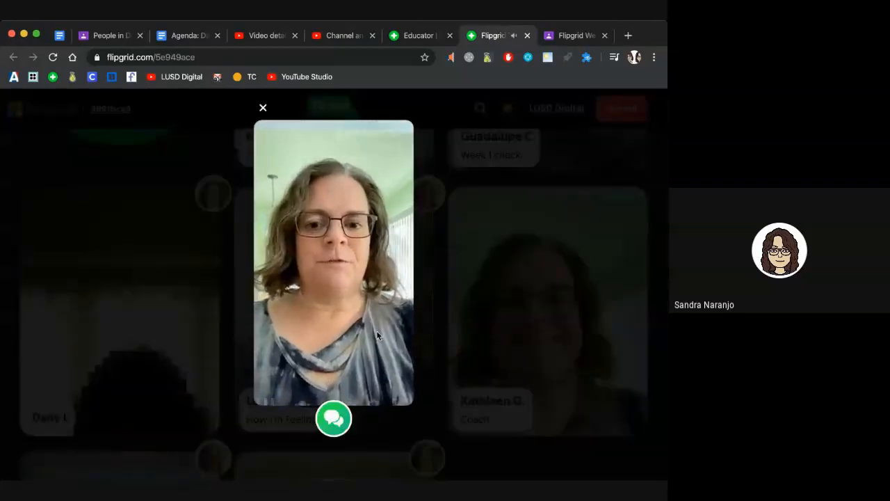
mouse_move(421, 354)
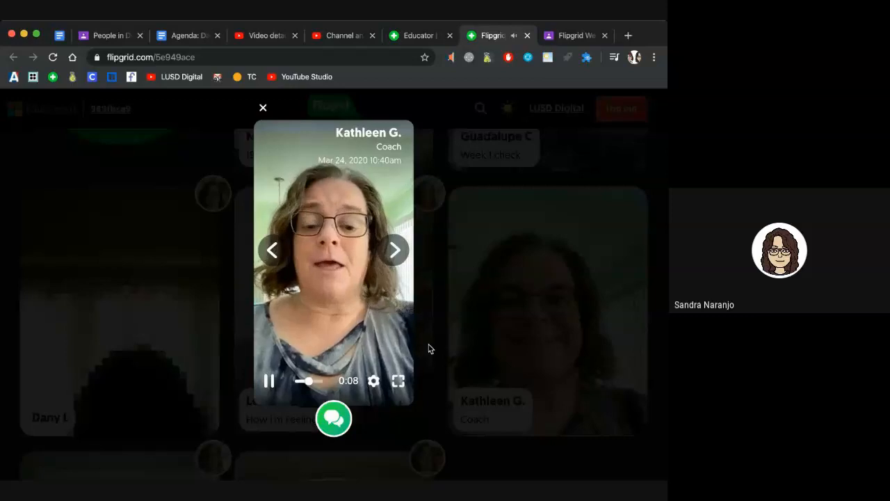
mouse_move(361, 331)
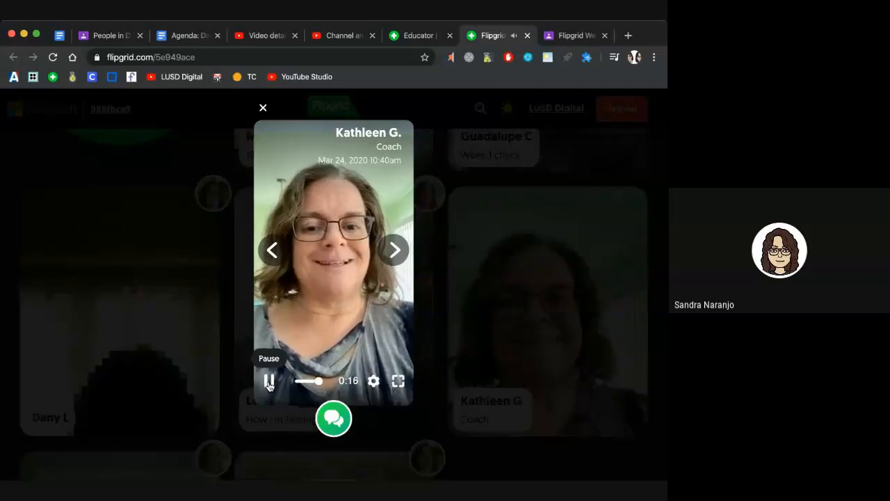
click(269, 382)
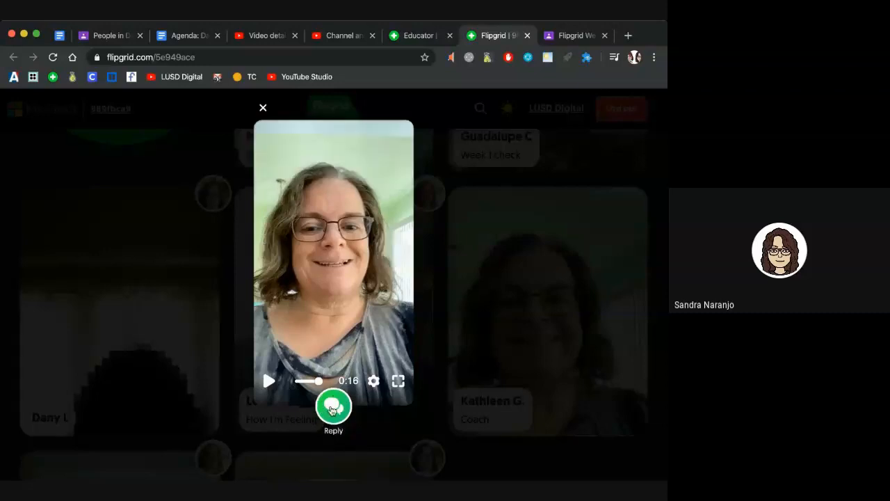
click(331, 416)
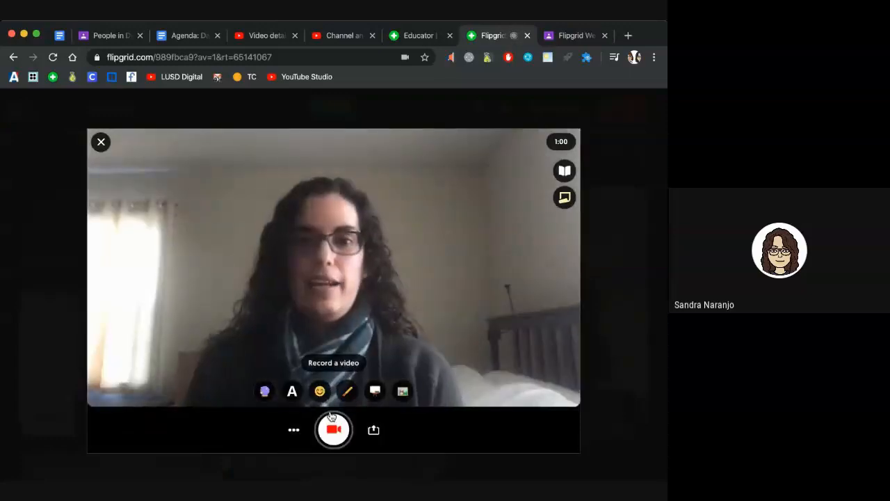
Step: Record a short webcam reply clip, review it, and continue to the selfie screen
click(335, 429)
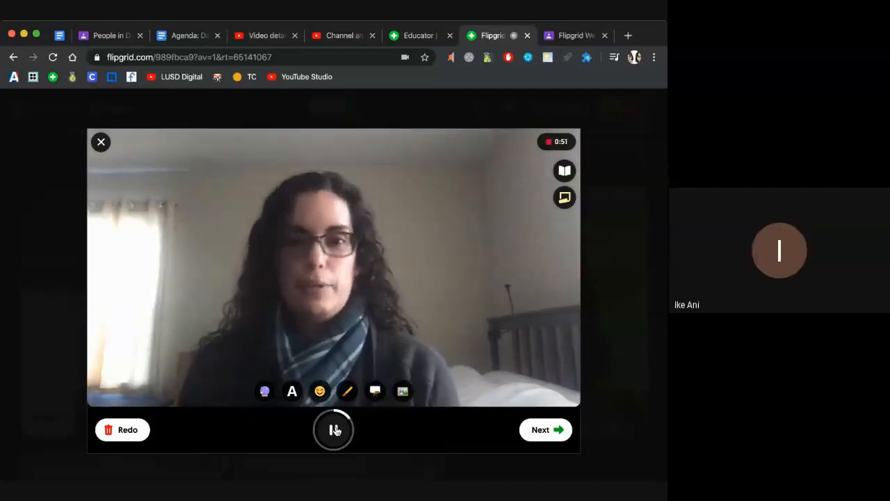
click(335, 430)
click(541, 429)
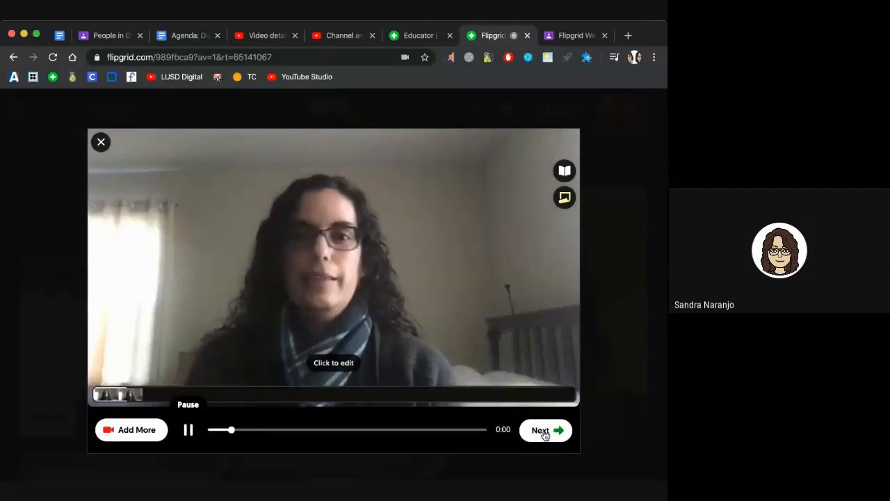
click(545, 431)
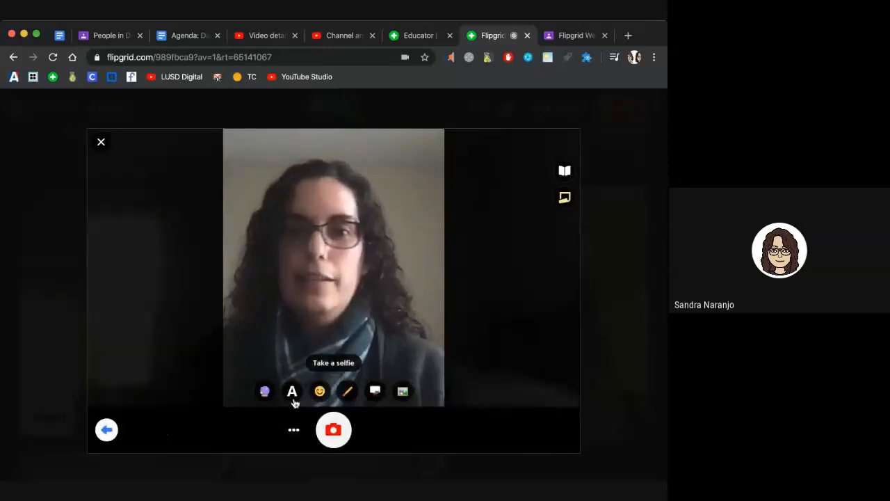
Step: Add the fantasy phoenix sticker to the selfie and enlarge it over the face
click(321, 393)
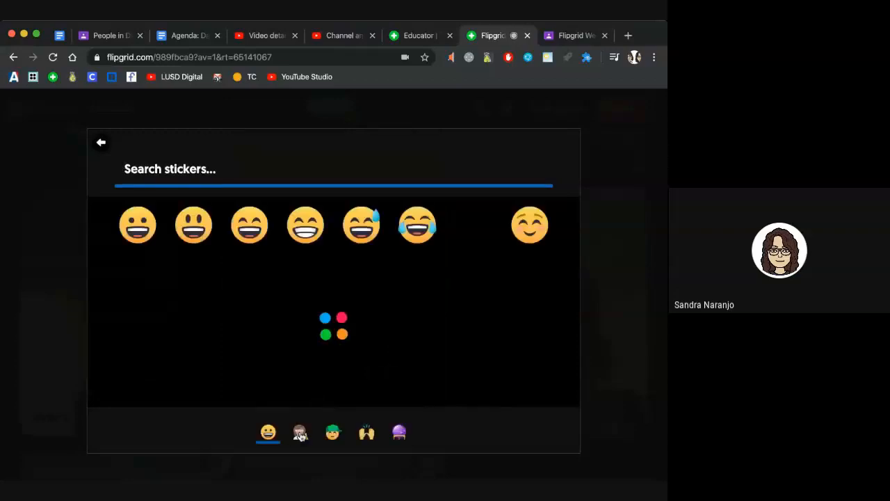
click(399, 432)
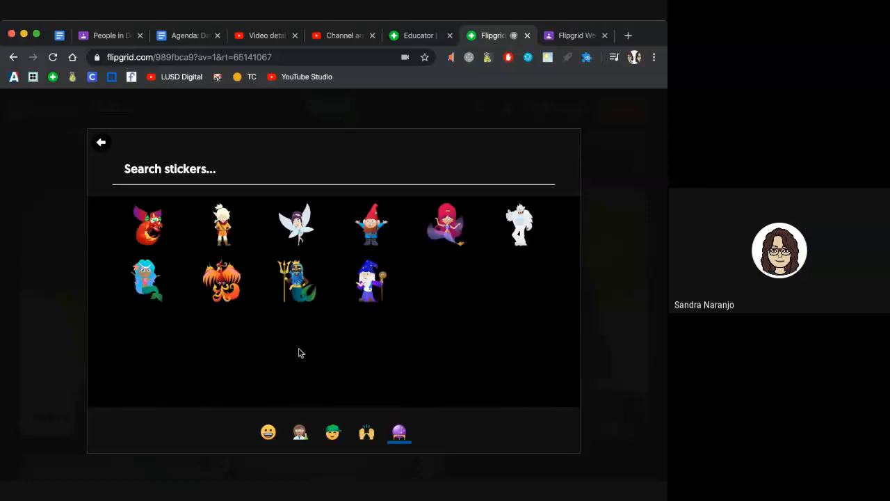
click(231, 293)
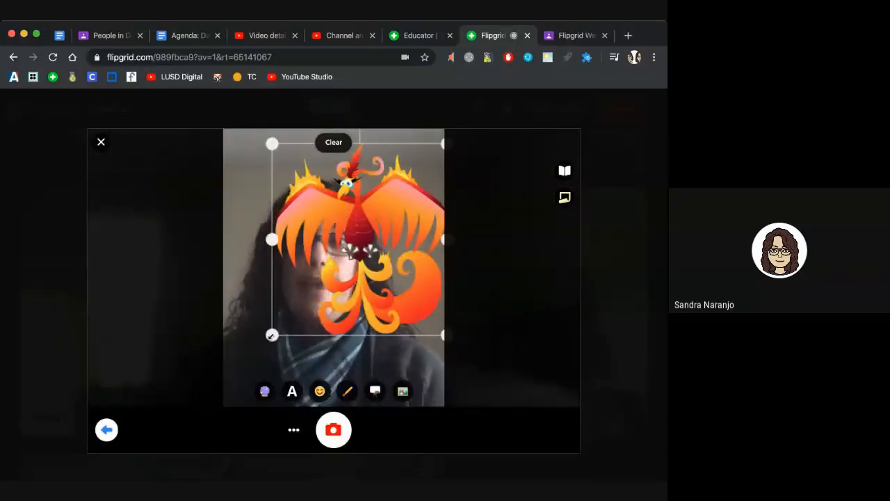
drag(272, 335, 226, 411)
click(263, 393)
Step: Apply the pink-orange filter, take the selfie, and continue
click(277, 366)
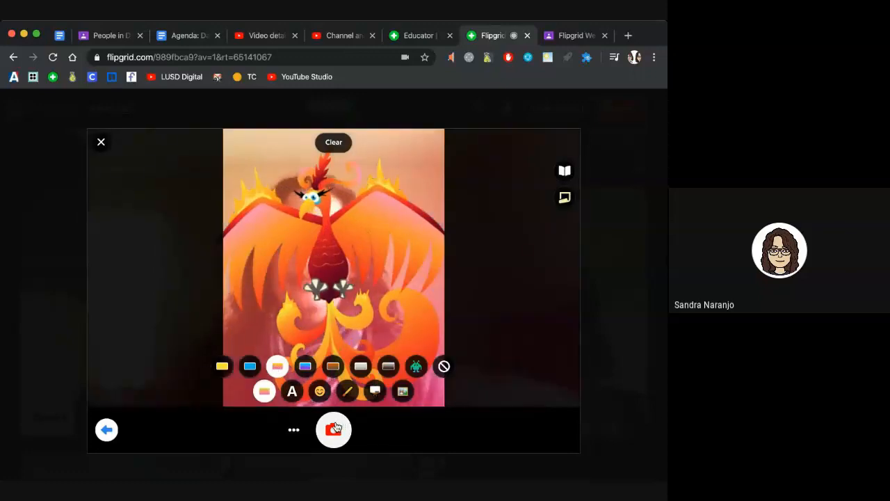
click(334, 429)
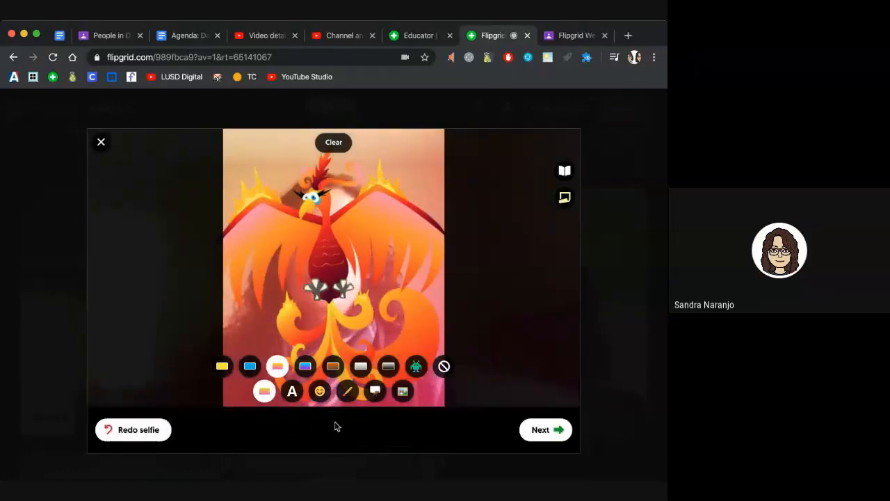
click(530, 428)
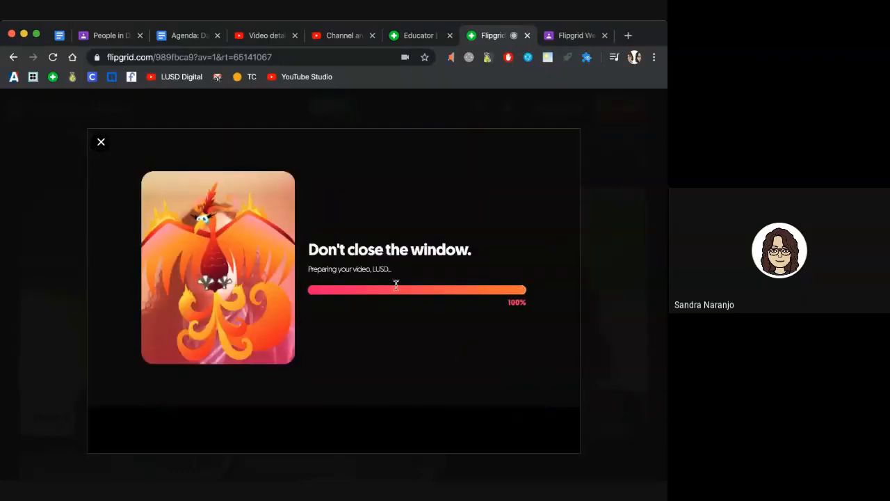
Step: Submit the phoenix selfie reply, confirm it on the Coach response, then close the player
click(557, 429)
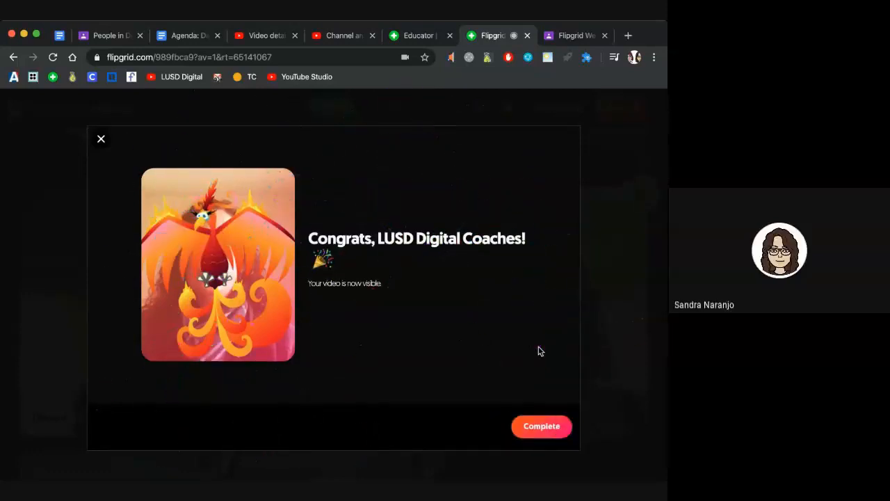
click(538, 427)
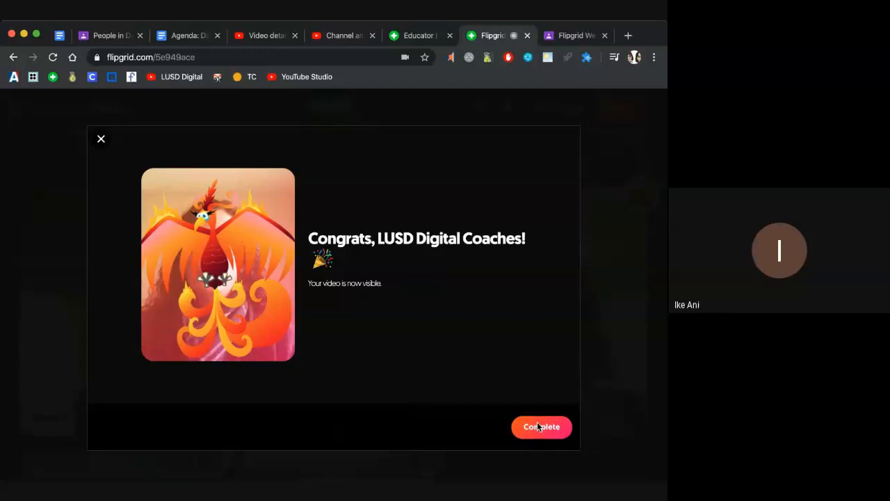
click(539, 419)
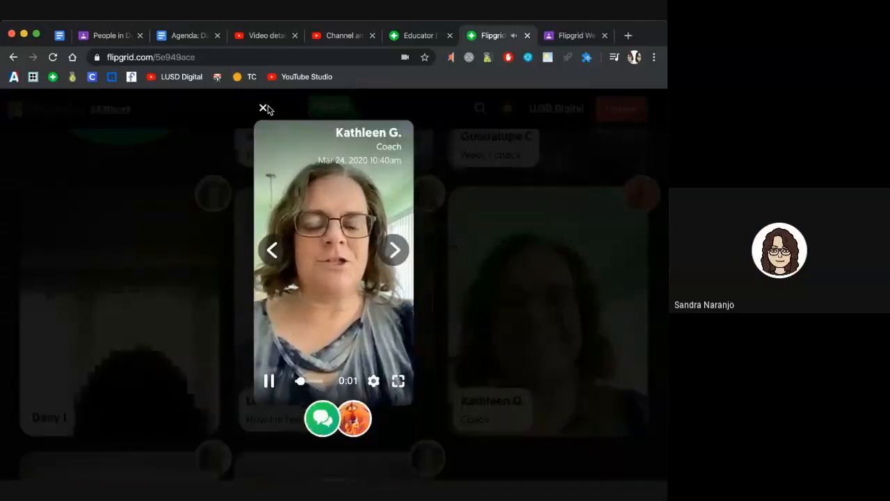
click(264, 109)
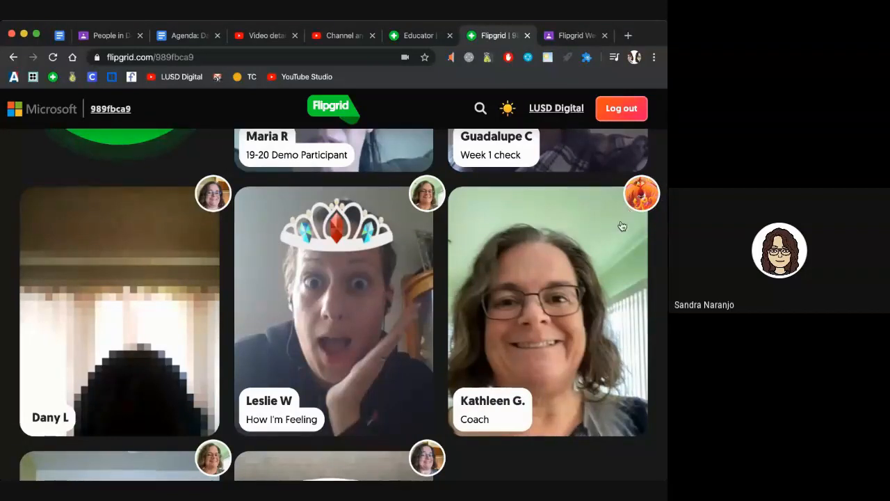
scroll(490, 281, down, 5)
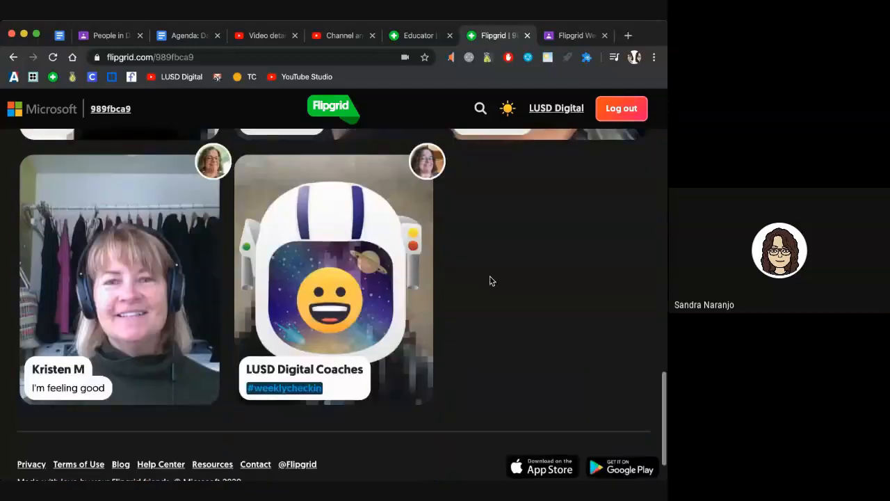
scroll(490, 280, up, 5)
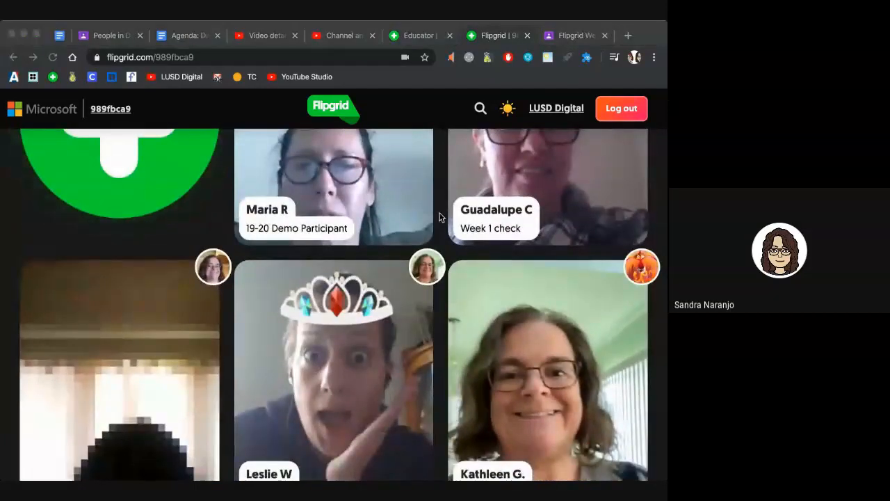
scroll(190, 220, up, 3)
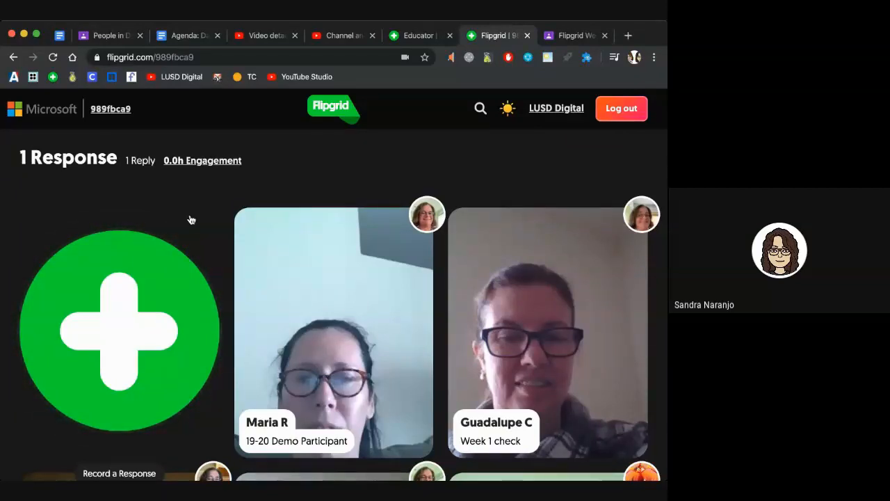
scroll(191, 220, down, 1)
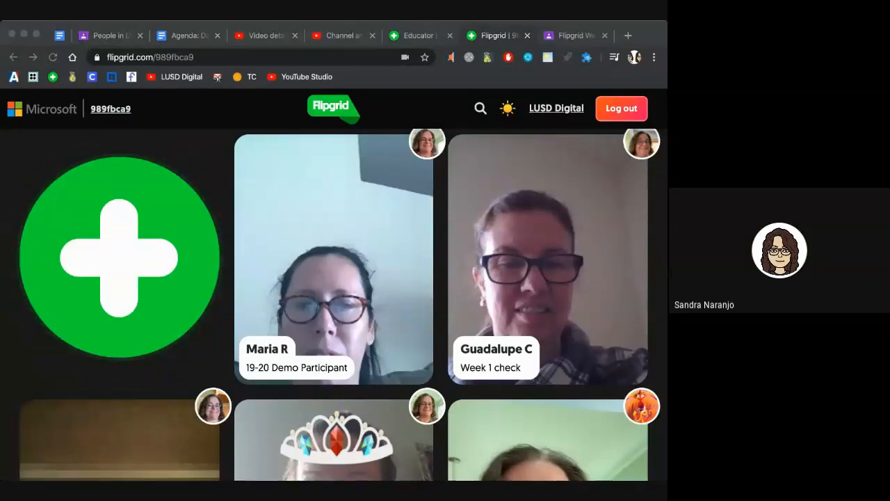
click(402, 118)
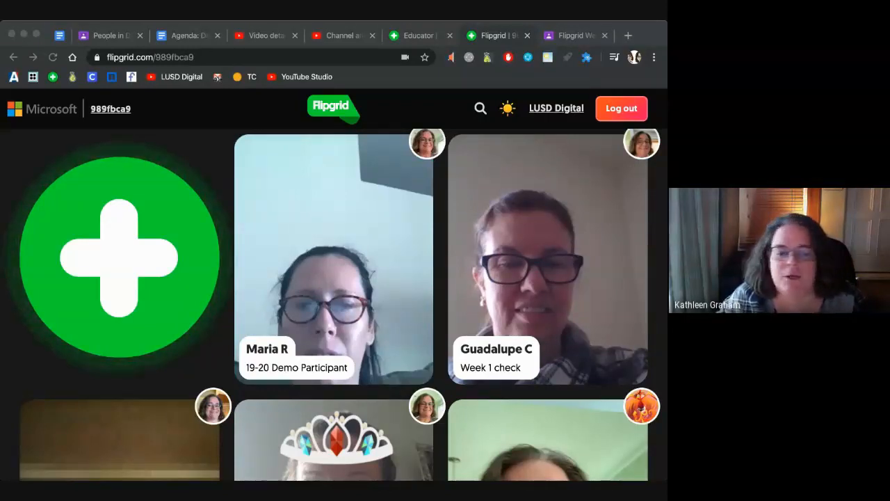
scroll(354, 229, down, 1)
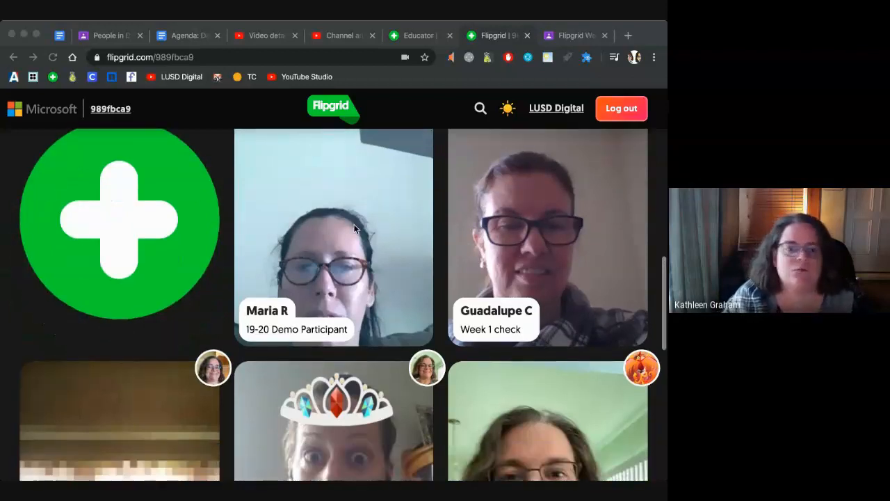
scroll(354, 229, down, 1)
scroll(354, 229, down, 1)
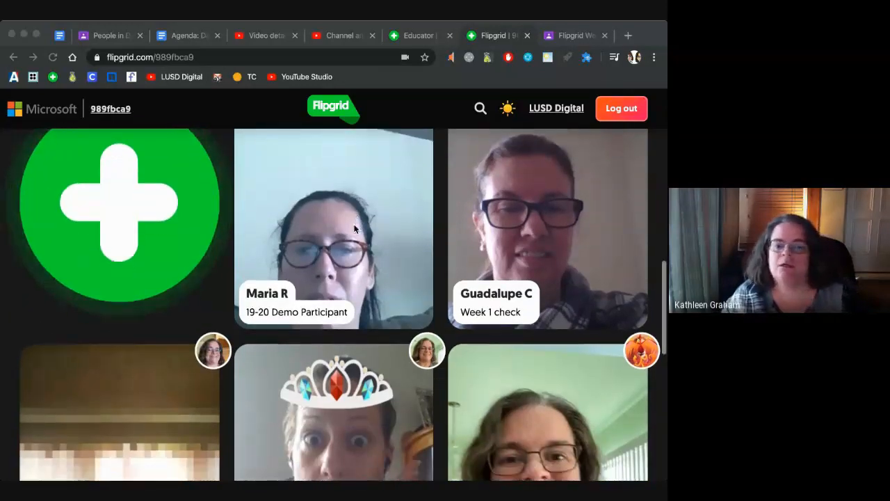
scroll(354, 229, down, 2)
scroll(354, 228, down, 3)
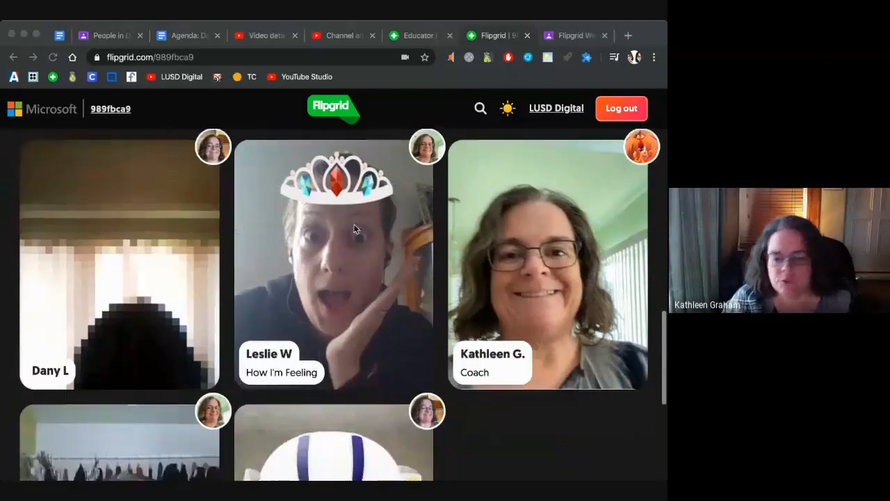
scroll(354, 229, down, 3)
scroll(354, 229, down, 1)
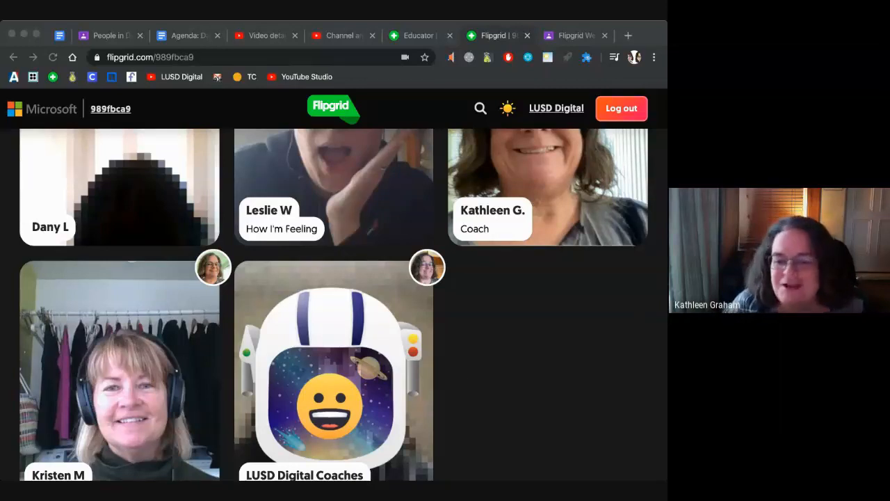
click(510, 367)
scroll(447, 359, up, 5)
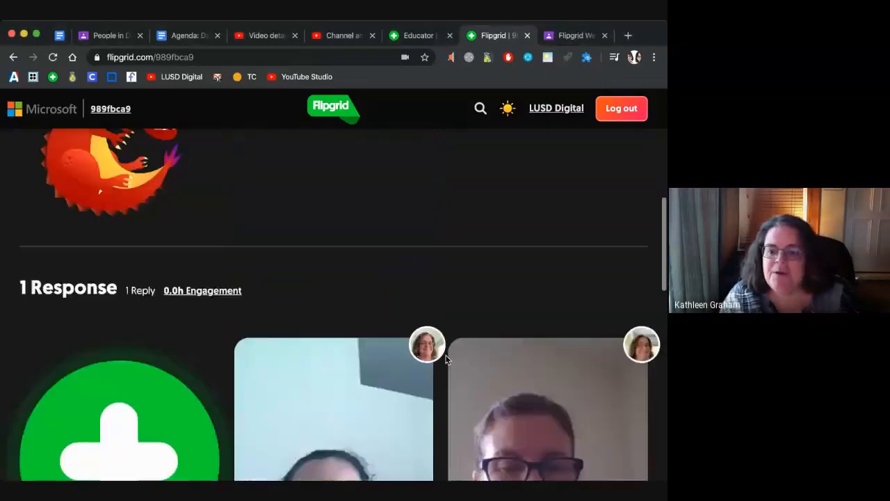
Step: Reload the topic page and sign back in with Google
scroll(447, 355, up, 3)
scroll(209, 250, down, 1)
click(52, 61)
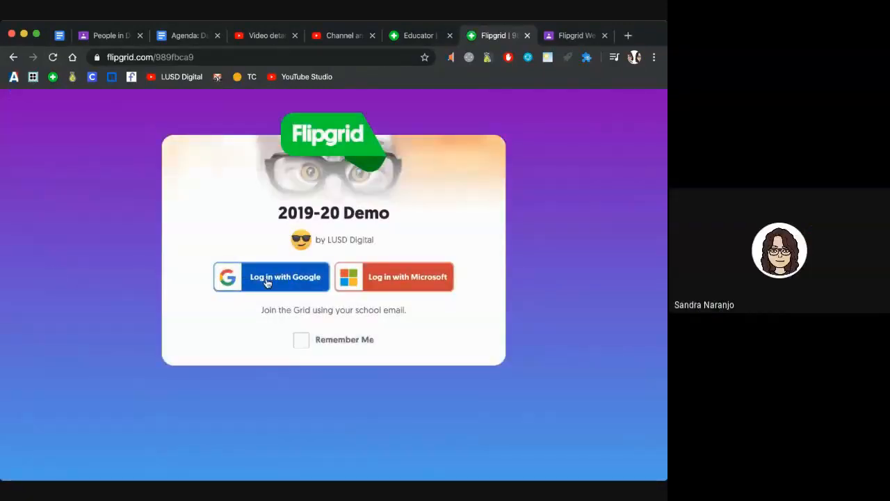
click(267, 281)
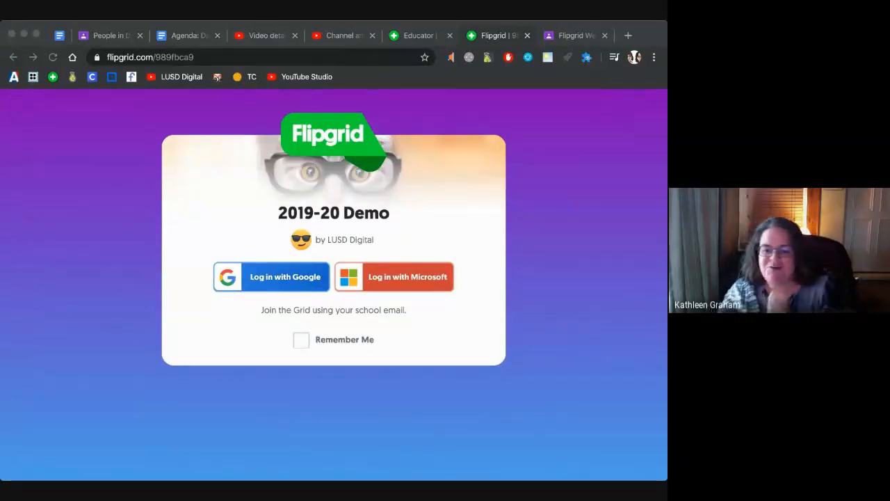
Step: Widen the browser window so the 8 responses show in four columns
scroll(293, 253, down, 6)
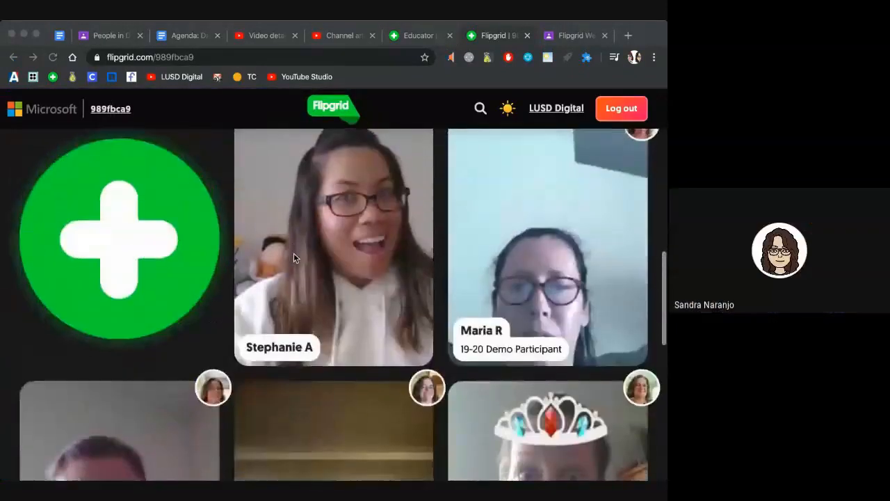
scroll(293, 253, down, 5)
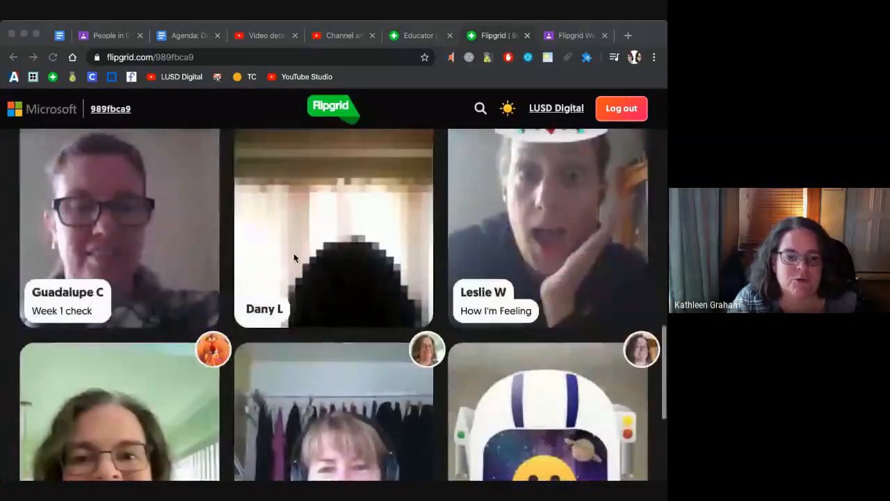
scroll(294, 253, up, 5)
scroll(294, 253, up, 2)
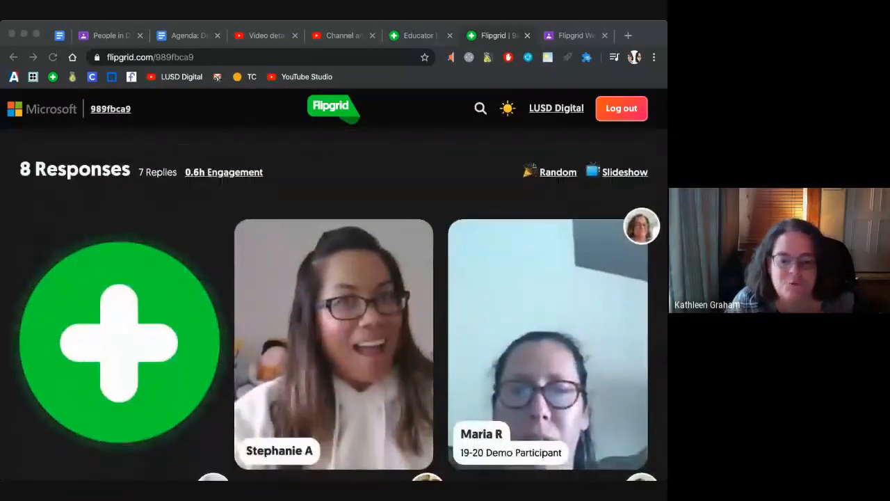
drag(1, 479, 0, 487)
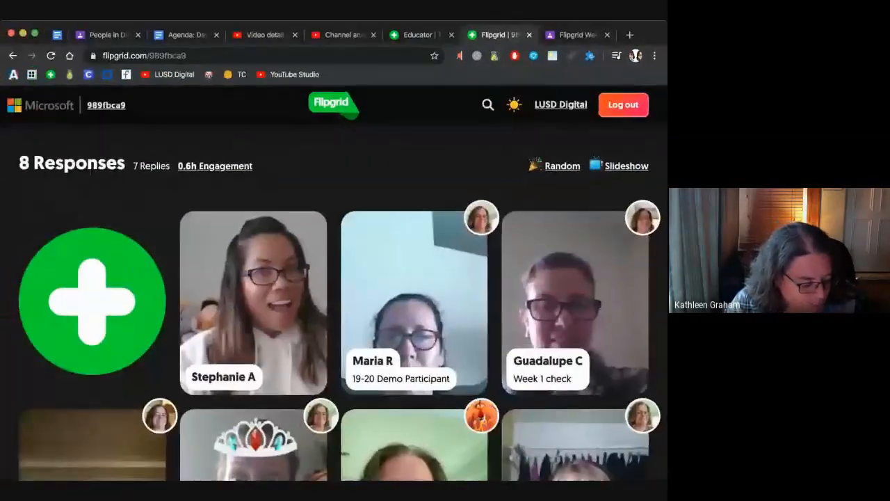
drag(1, 248, 0, 249)
scroll(92, 292, down, 1)
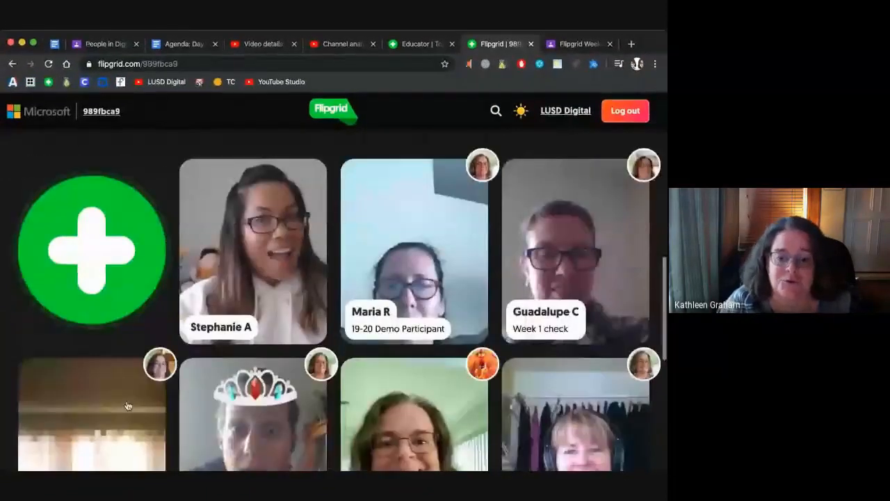
scroll(92, 292, up, 1)
key(super+Tab)
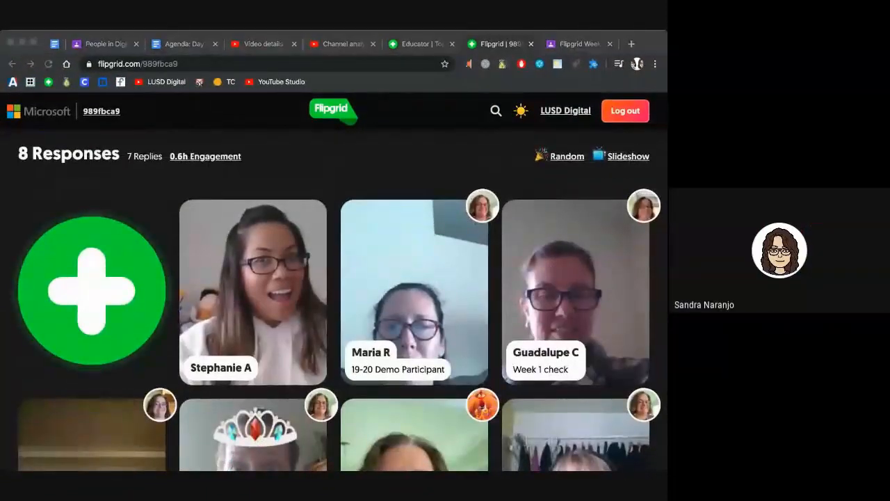
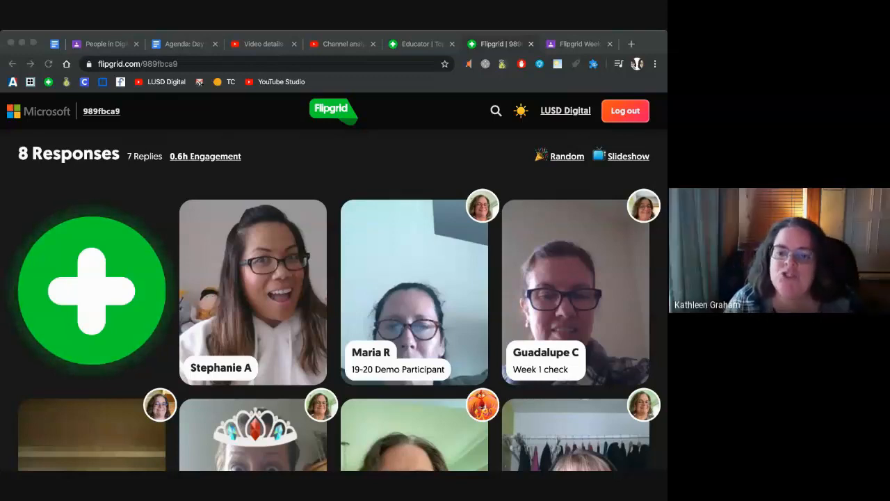
Step: Focus the browser and go to the 'Educator | Topic' admin page listing the LUSD Digital Coaches entry
click(363, 159)
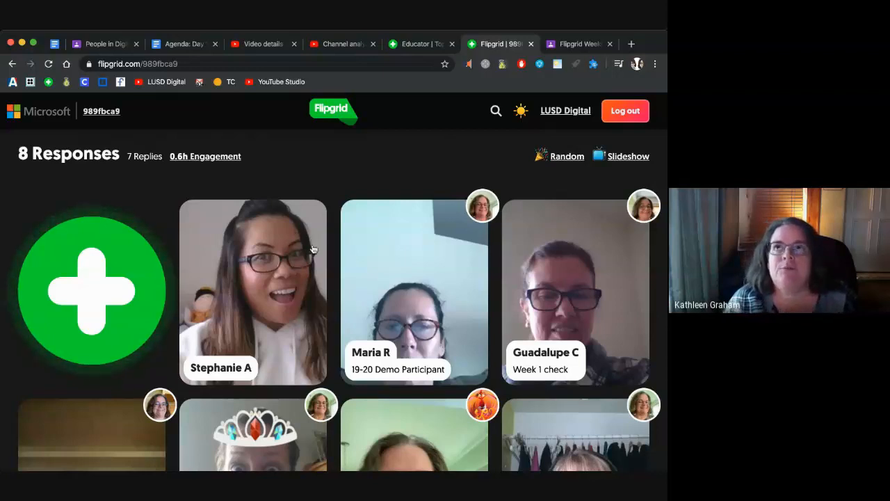
scroll(107, 179, up, 1)
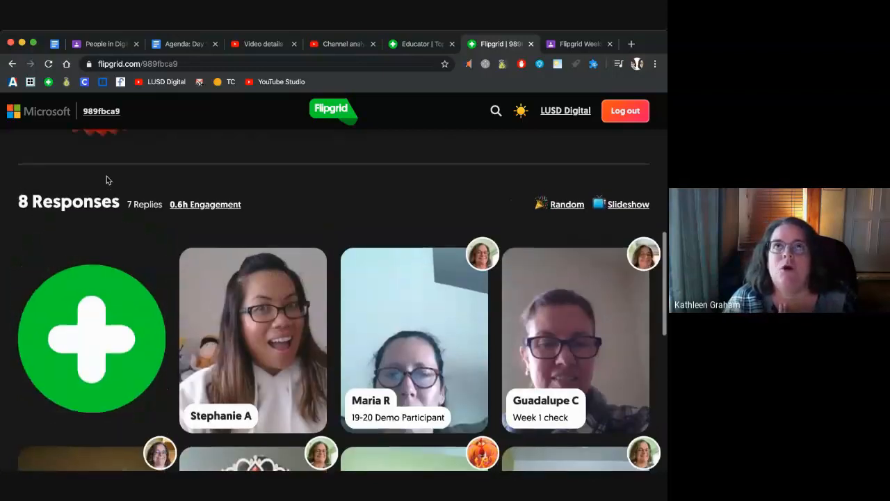
scroll(106, 180, down, 1)
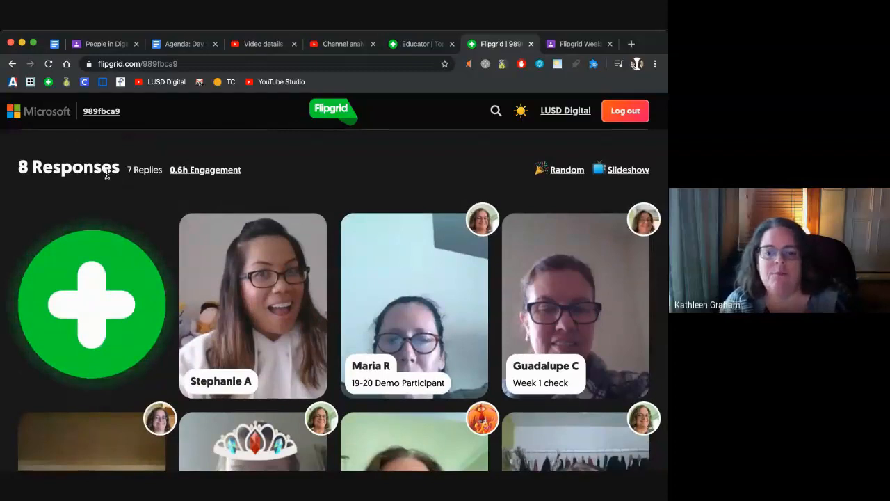
scroll(106, 175, up, 1)
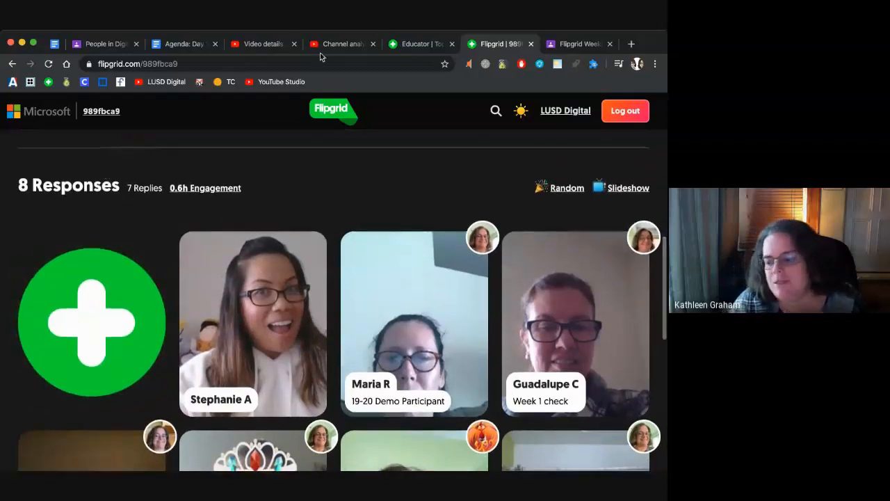
click(418, 44)
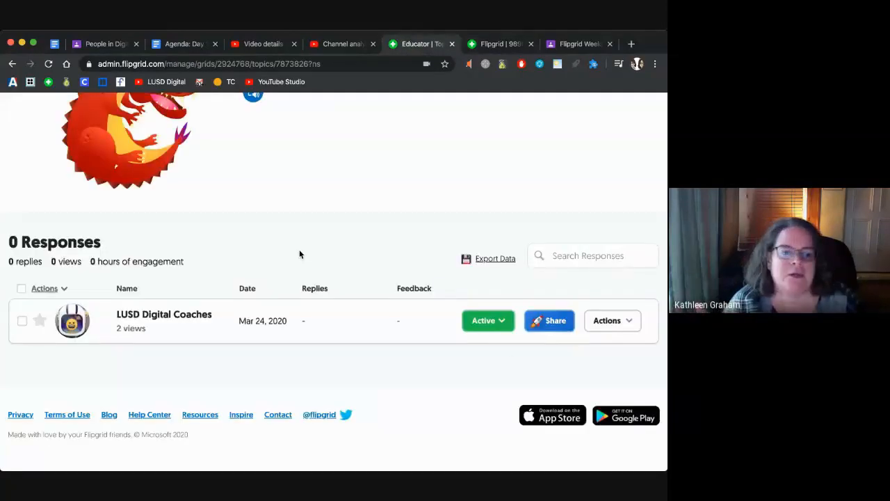
Step: Review the Actions menu for the LUSD Digital Coaches response, then return to the 8-response Flipgrid view
click(618, 324)
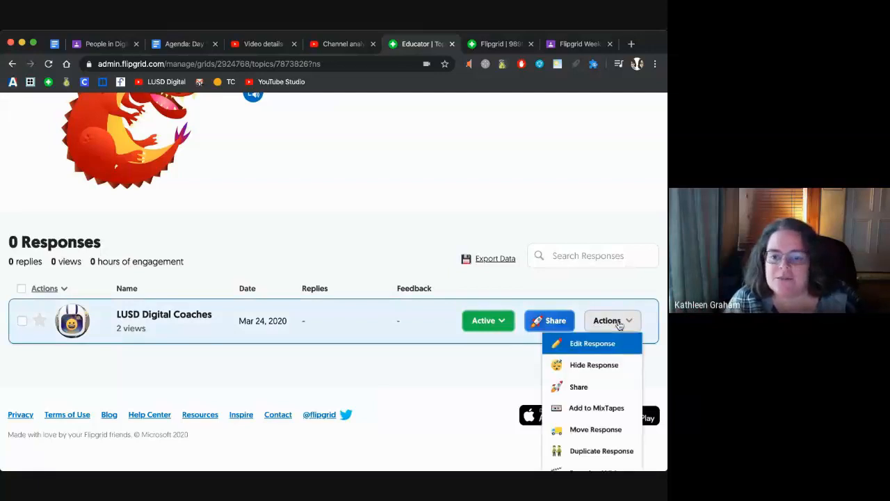
scroll(618, 324, down, 2)
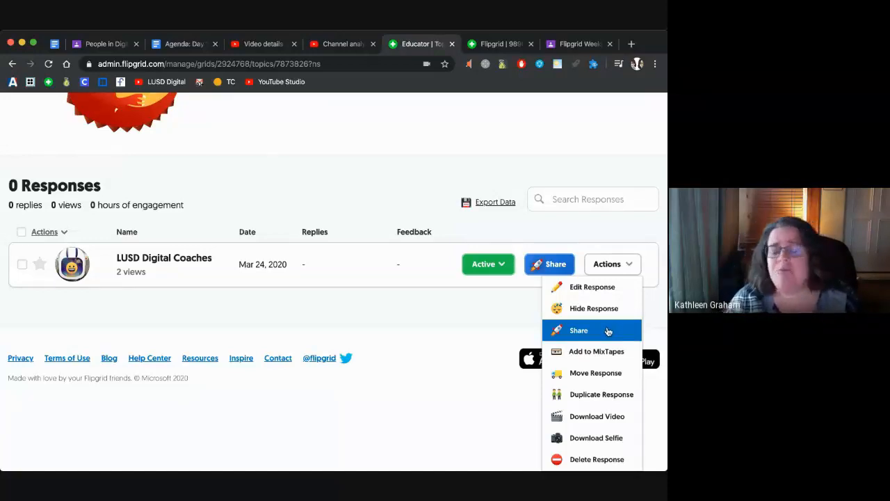
click(449, 320)
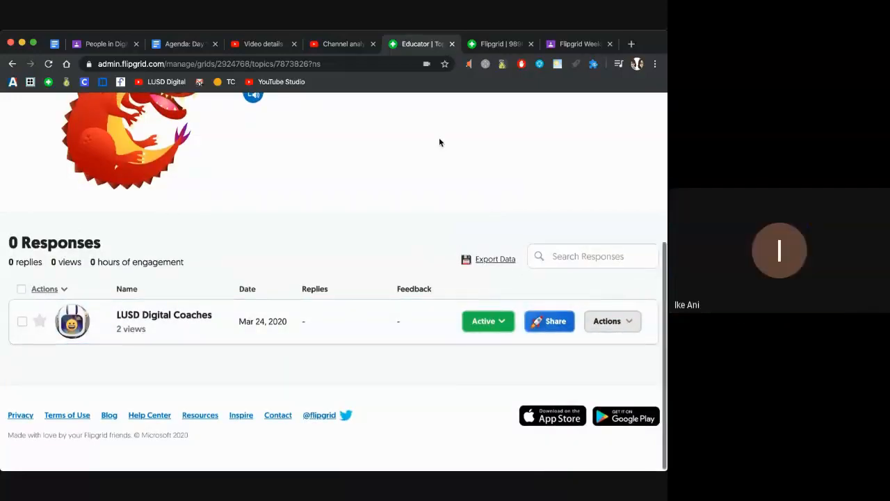
click(494, 43)
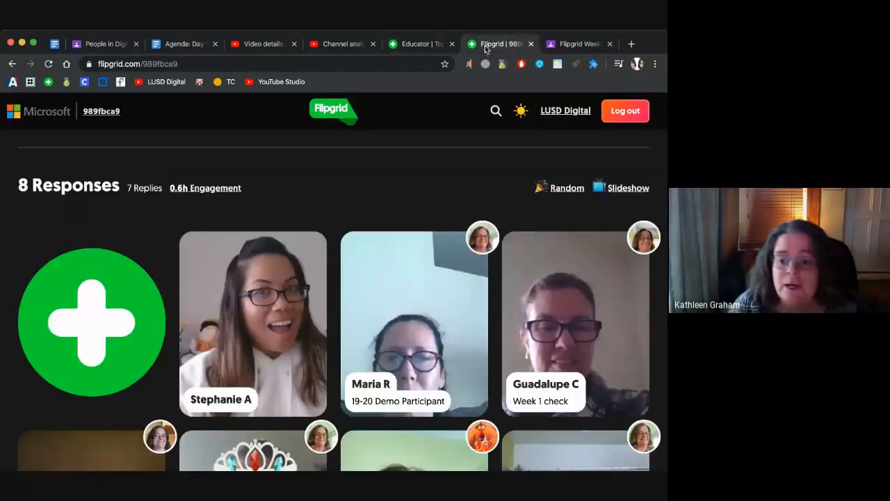
Step: Play the first response video in the grid, then close the player
click(252, 339)
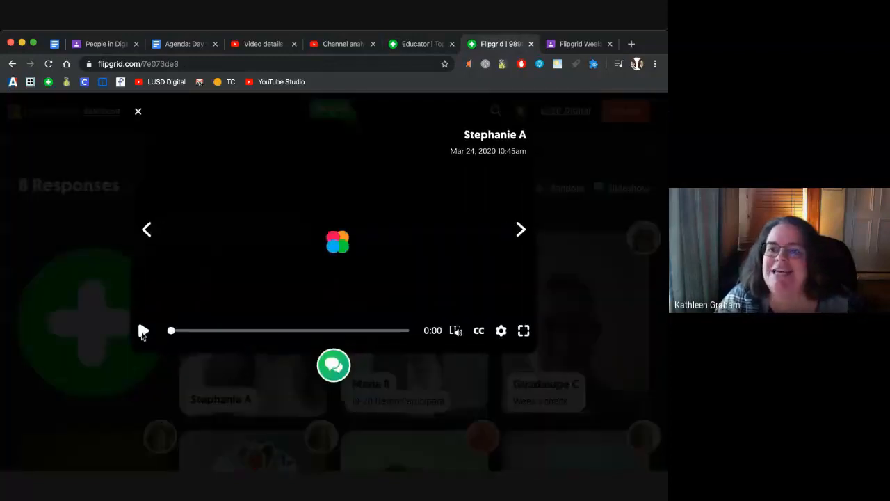
click(142, 331)
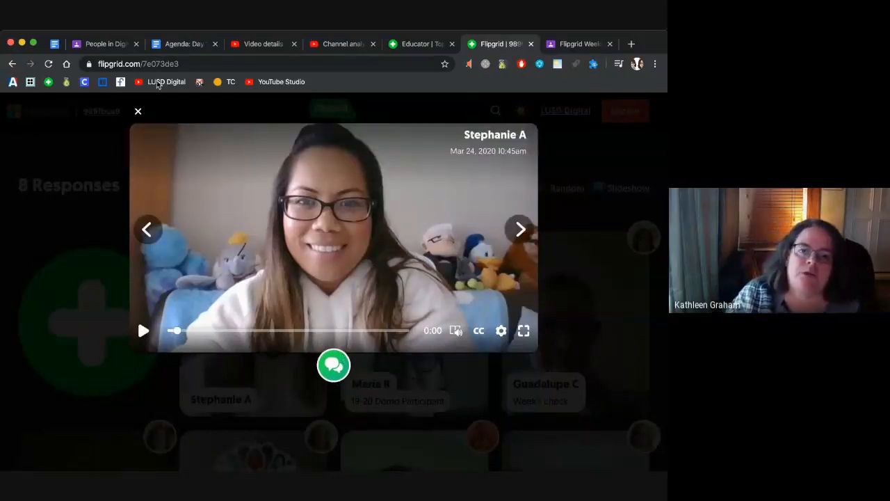
click(138, 110)
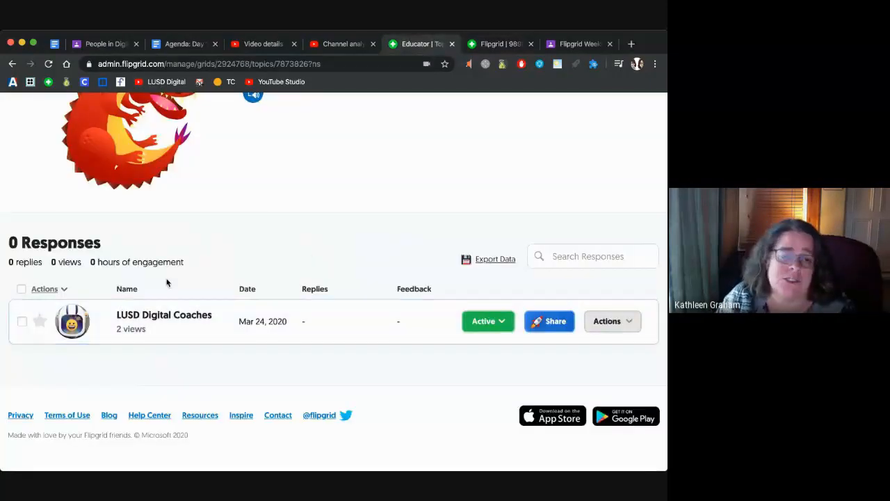
Step: Open the LUSD Digital Coaches response, pause its video, and scroll to the empty feedback and rubric form
click(101, 334)
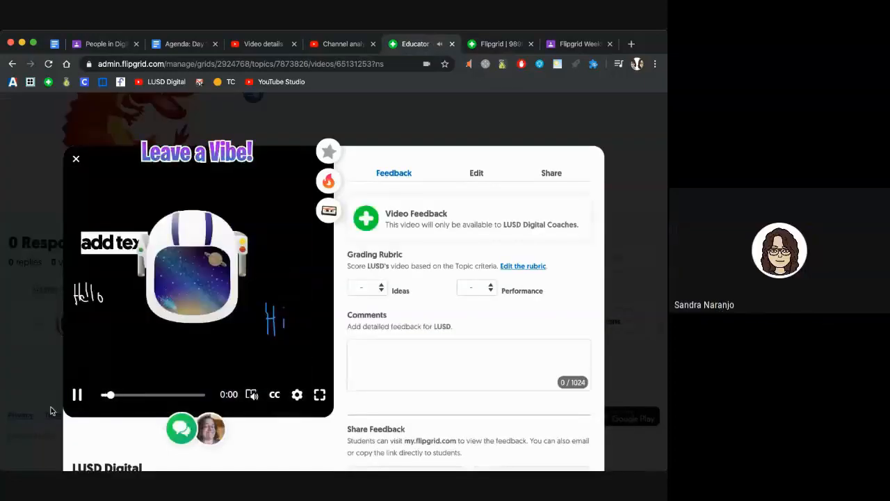
click(77, 394)
scroll(405, 161, down, 3)
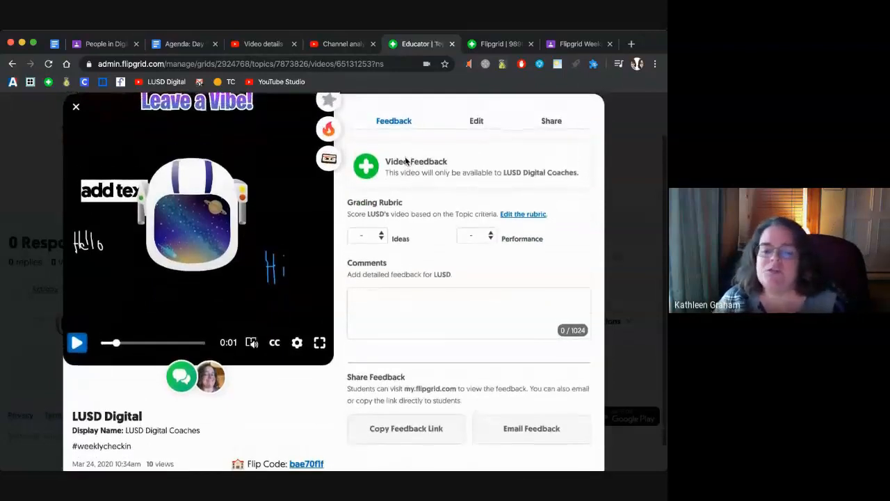
scroll(406, 162, down, 1)
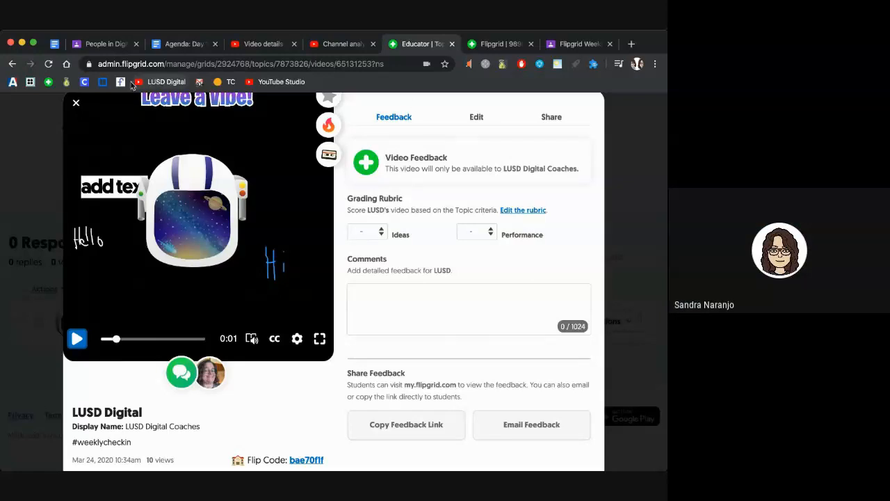
click(76, 104)
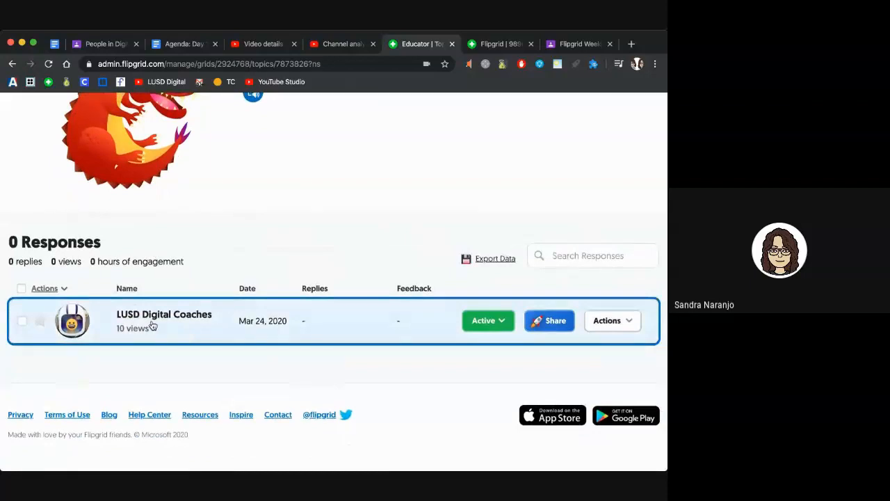
click(153, 324)
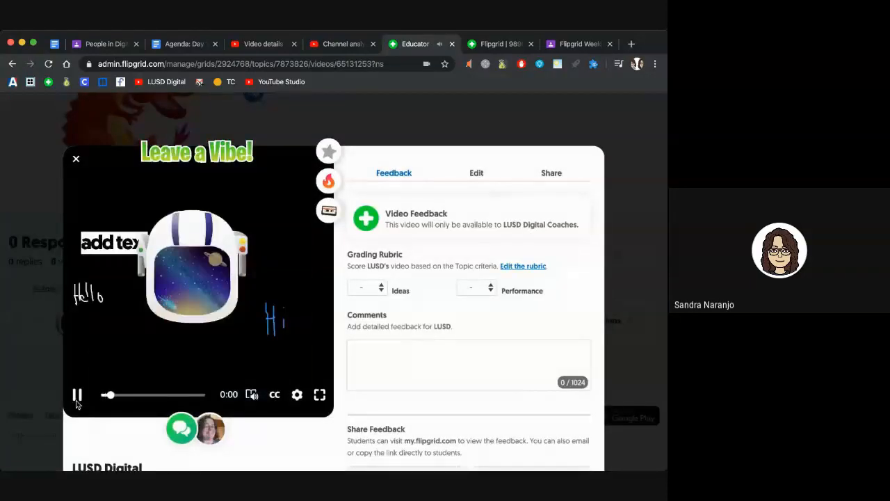
click(77, 395)
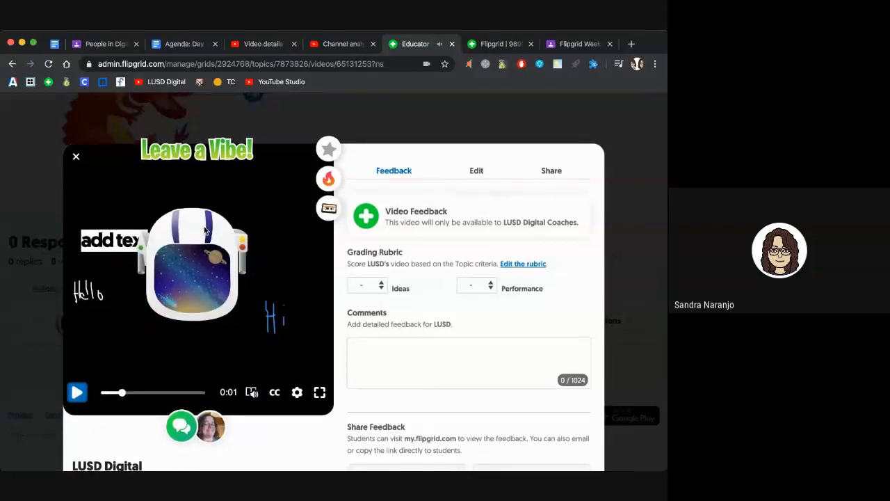
scroll(204, 230, down, 1)
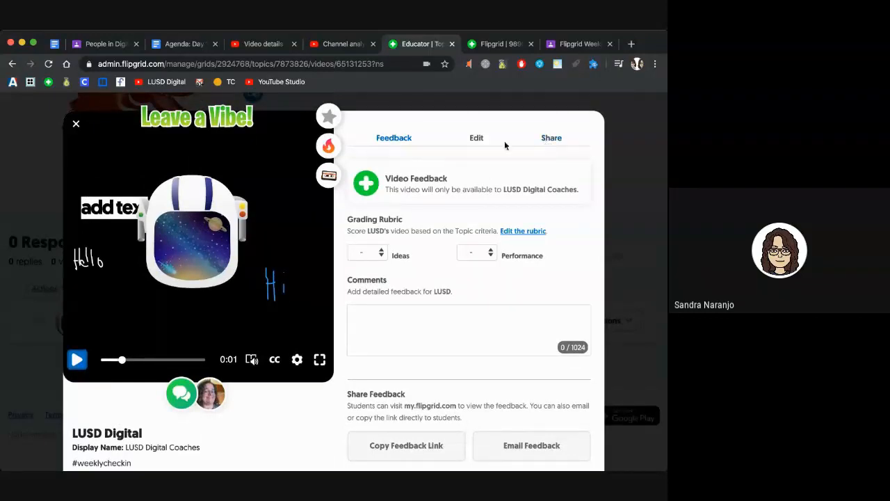
Step: Copy the LUSD Digital Coaches response's share link and preview its QR code
click(550, 139)
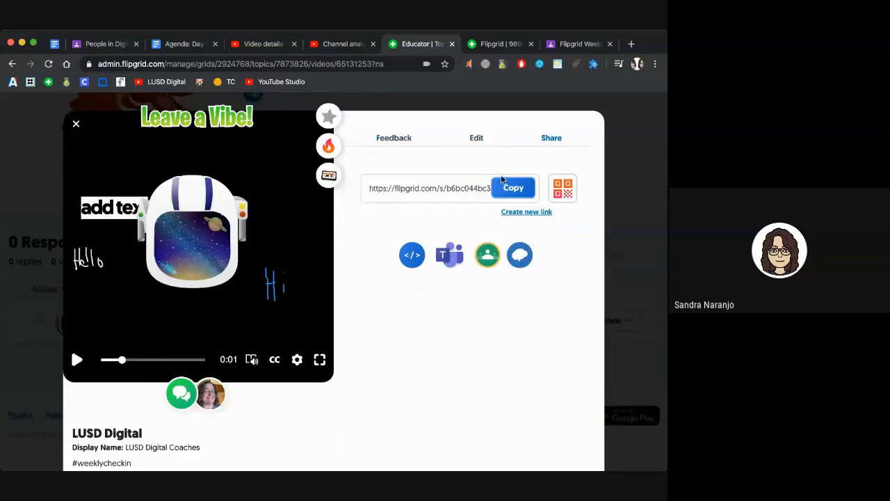
click(509, 192)
click(562, 193)
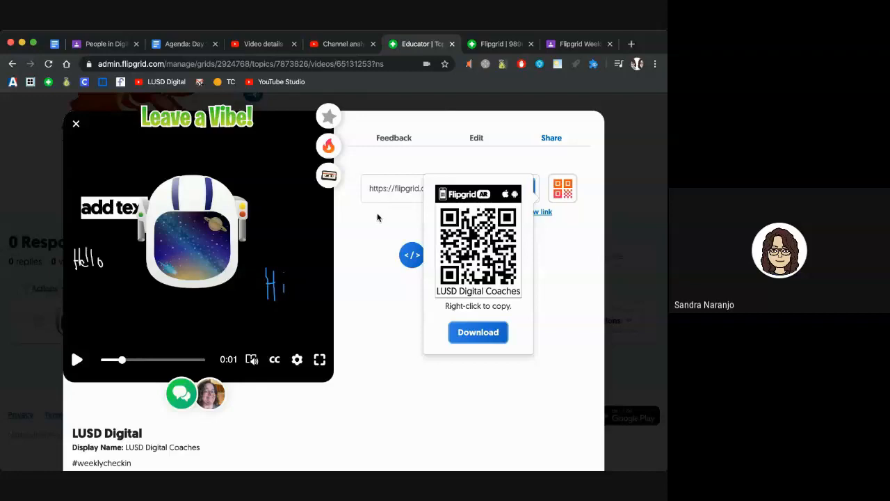
click(377, 217)
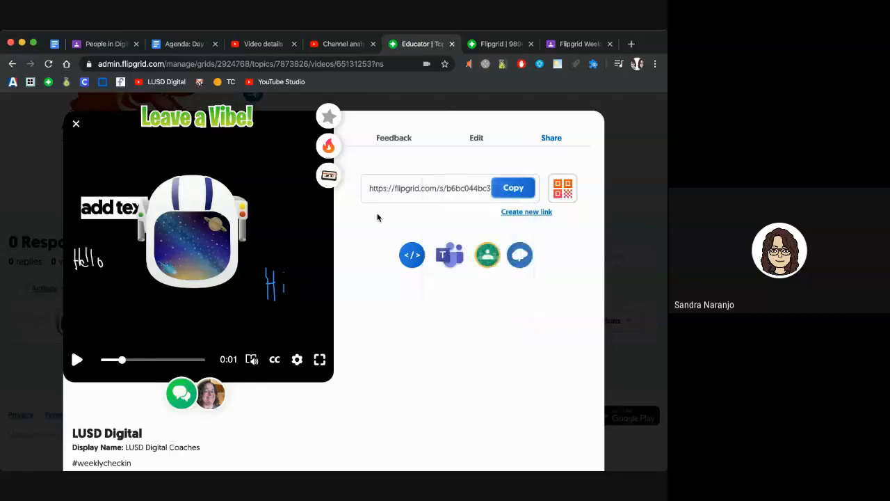
Step: Highlight the share link's unique ending, close the video window, and return to the 8 responses
drag(447, 187, 495, 190)
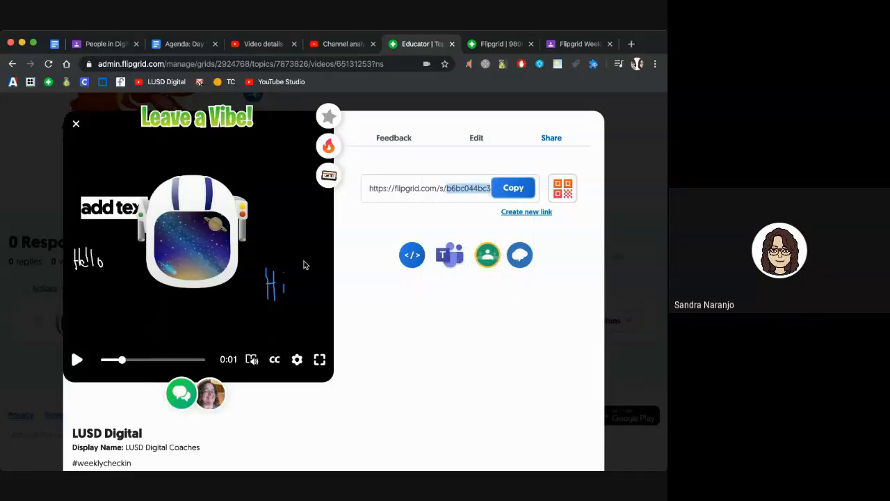
scroll(306, 265, down, 2)
key(Escape)
click(47, 64)
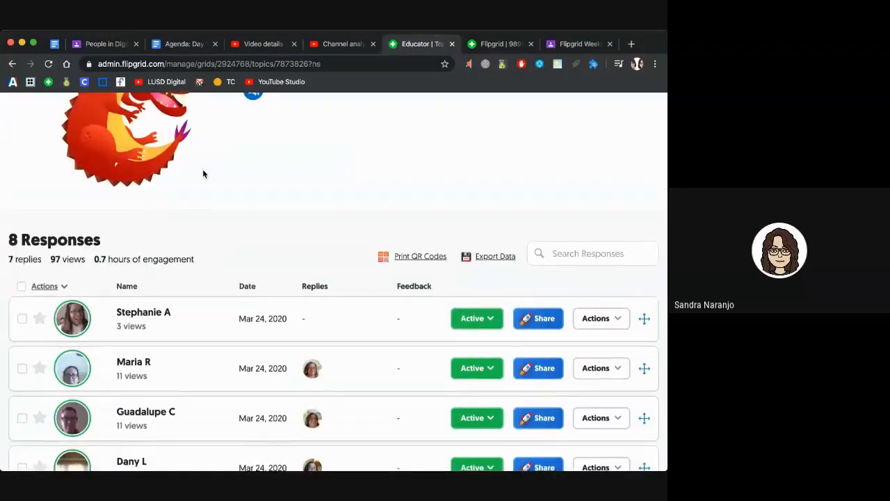
Step: Open and play the first listed response, copy its share link, then close it
scroll(202, 171, down, 2)
click(146, 258)
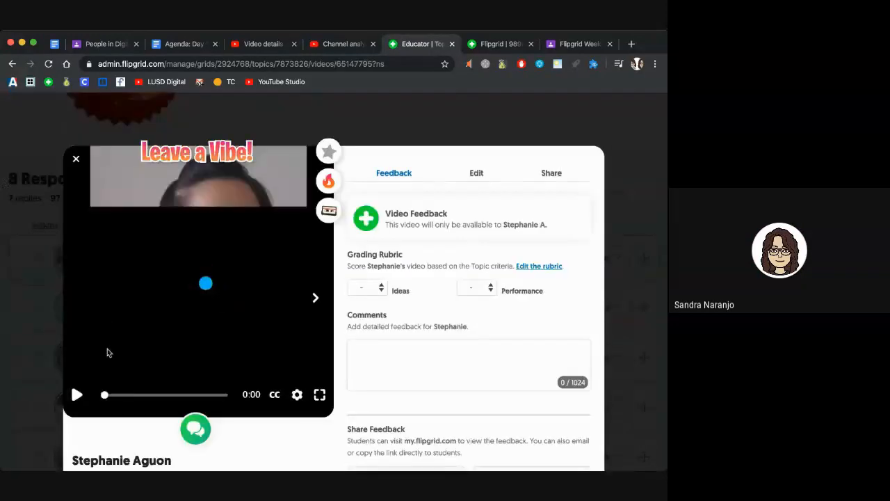
click(76, 395)
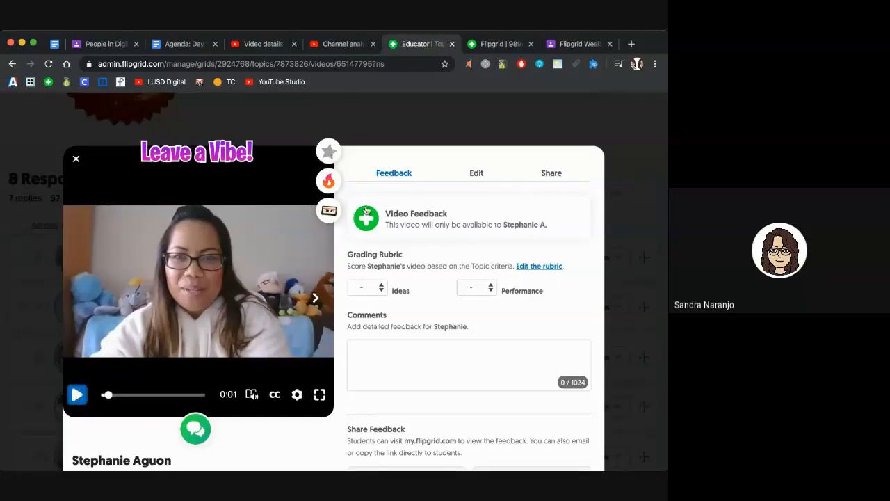
click(549, 175)
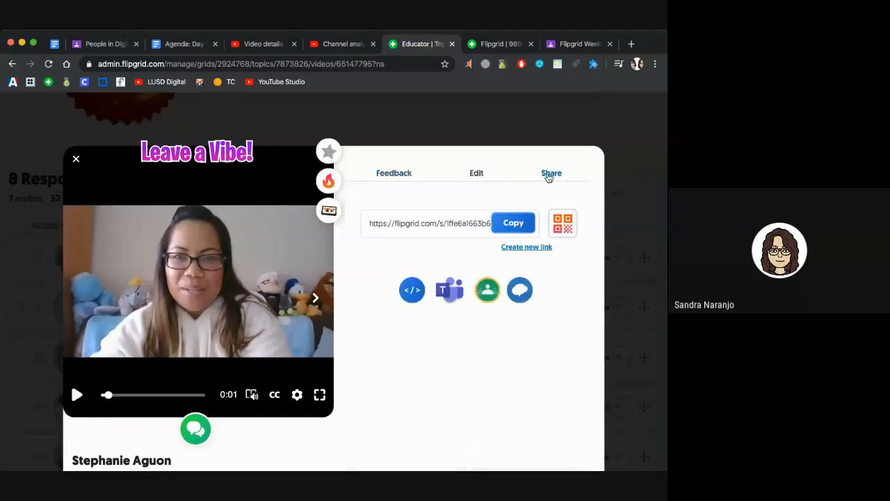
drag(446, 226, 503, 228)
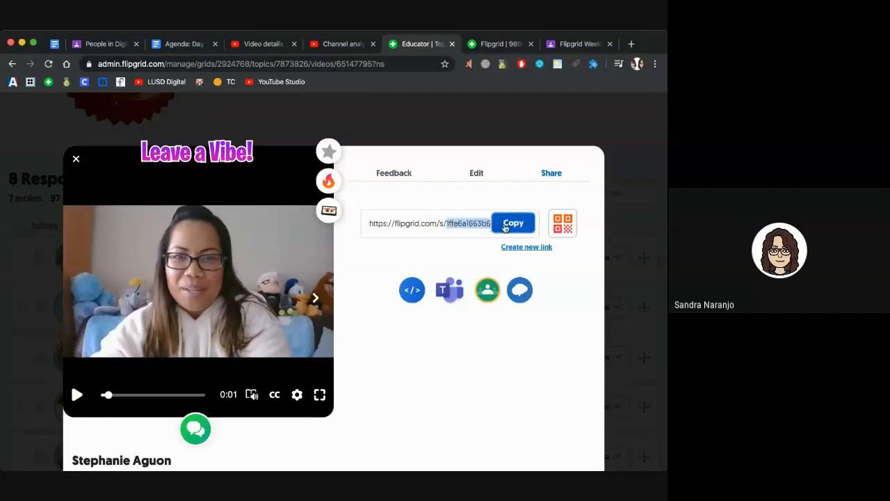
click(429, 231)
click(497, 224)
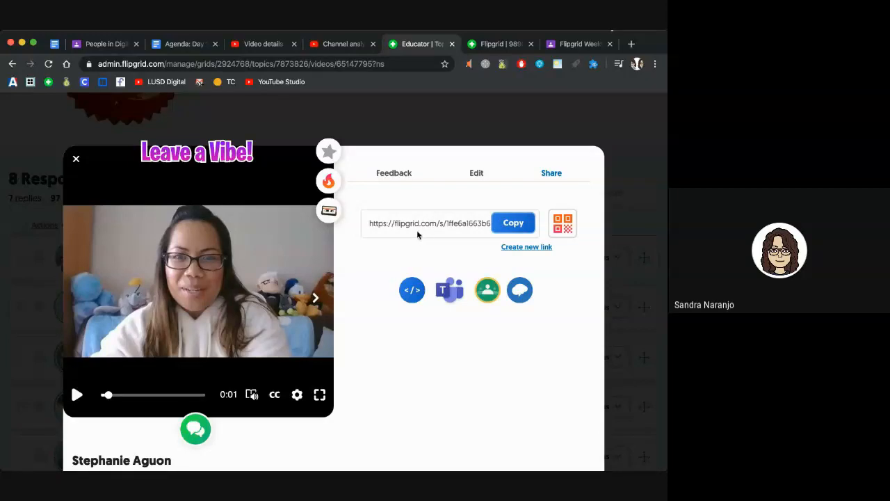
click(75, 160)
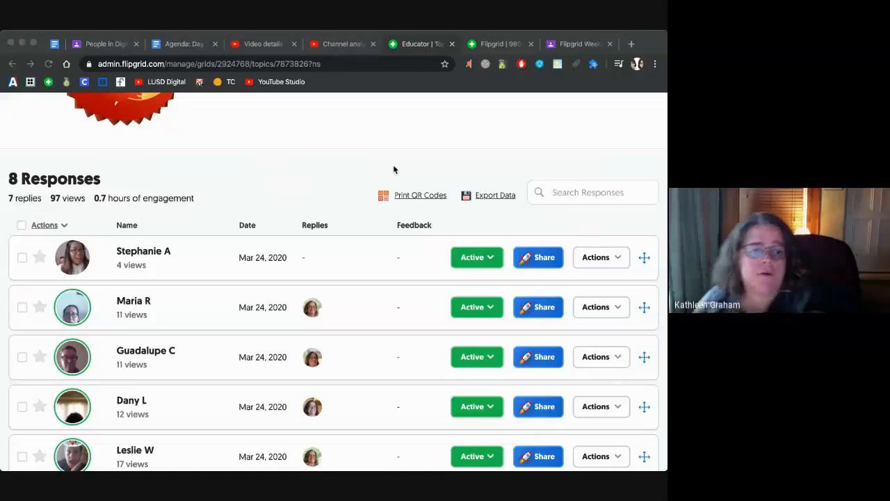
click(394, 166)
scroll(394, 166, down, 1)
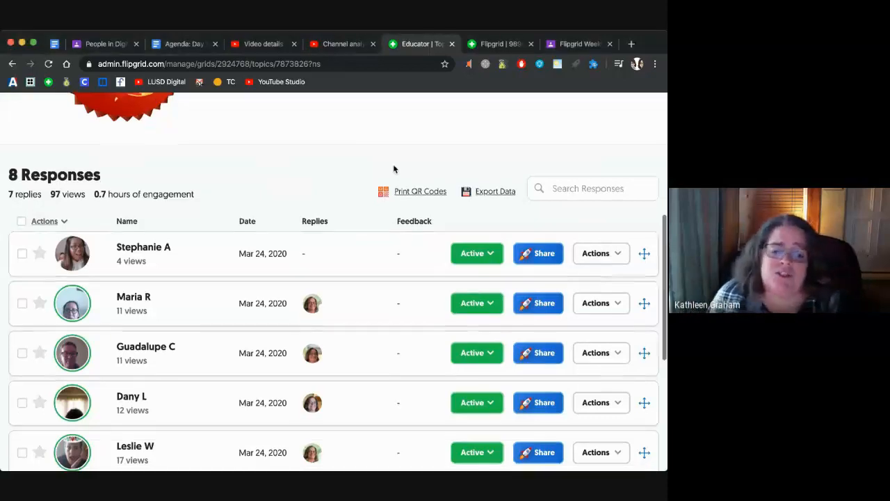
key(super+Tab)
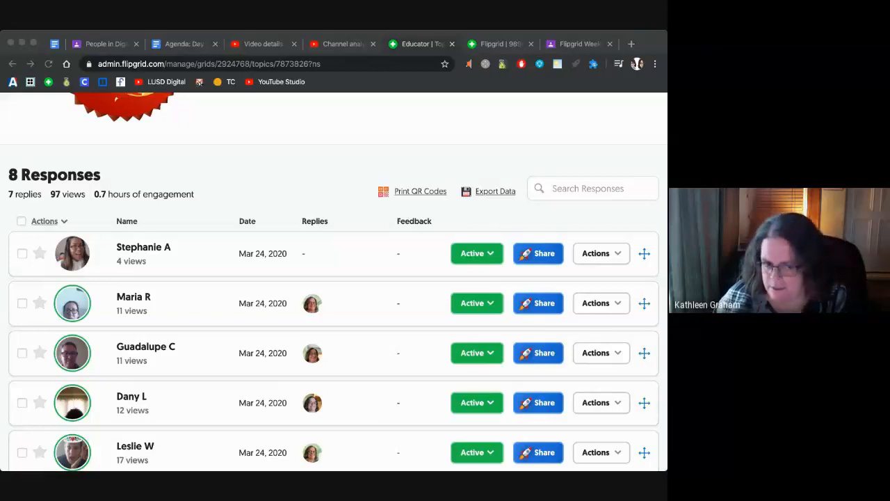
click(353, 143)
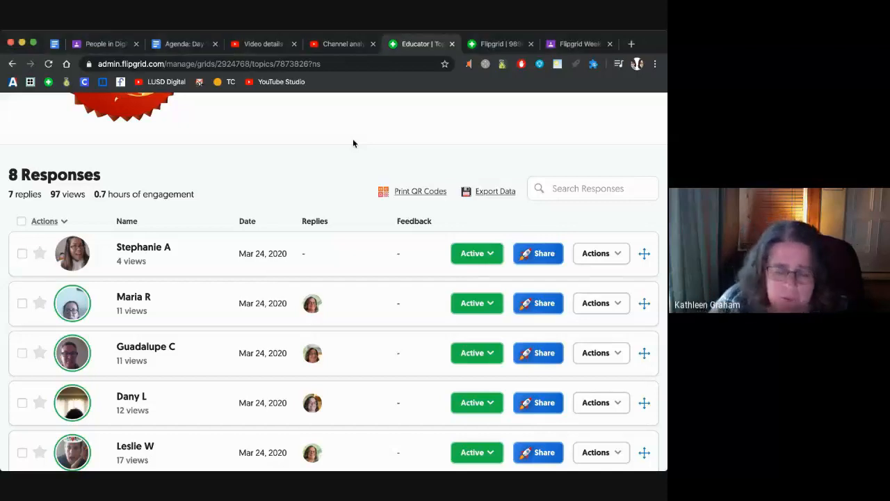